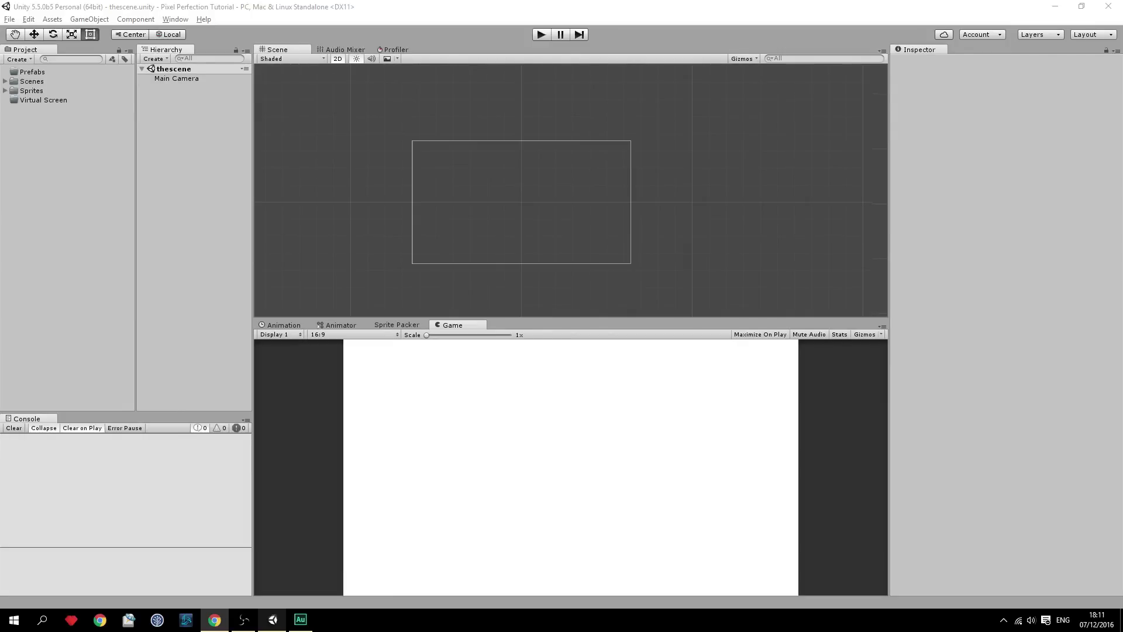
# - In Chrome, read the 16:9 resolutions article, highlighting '16:9' in the title and the 4:3 note
pyautogui.hotkey('alt', 'Tab')
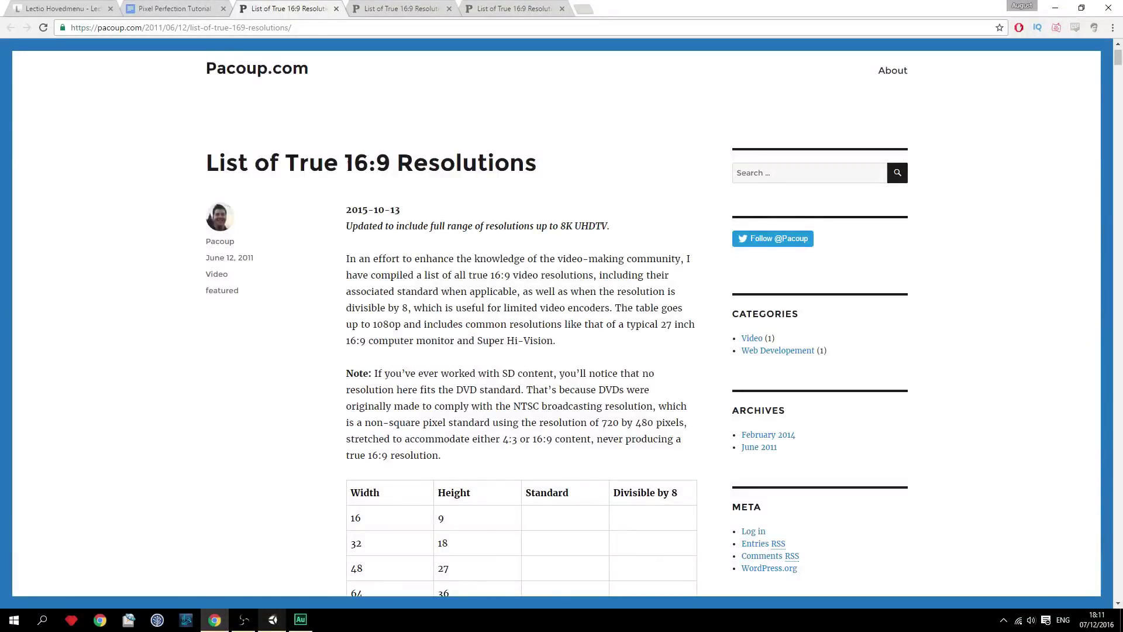
pyautogui.moveTo(346, 162); pyautogui.dragTo(389, 164)
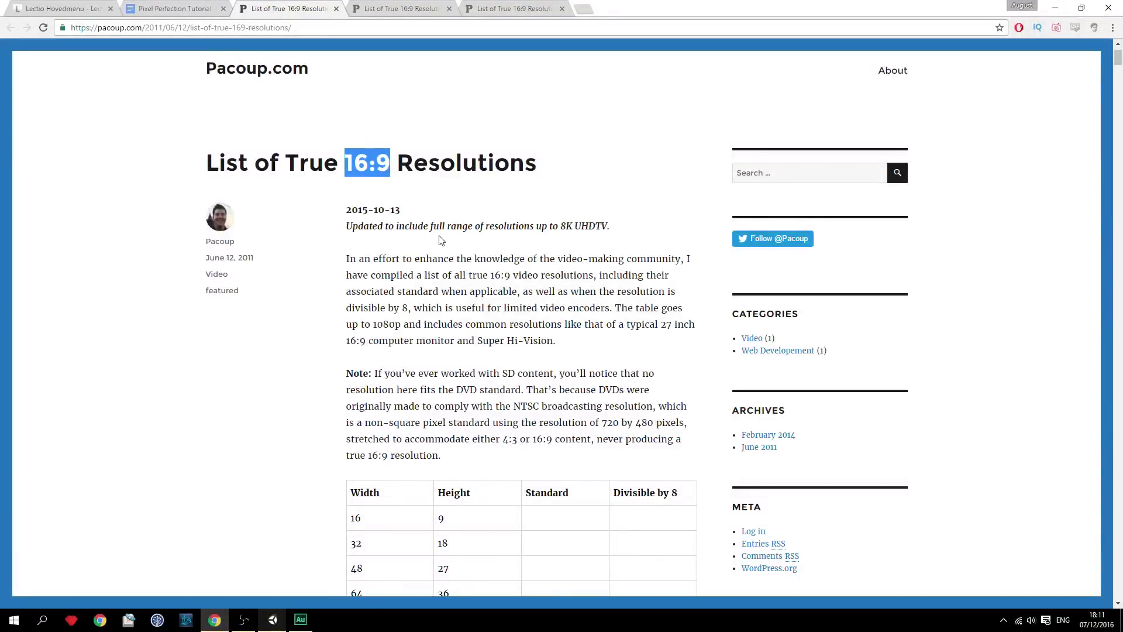
pyautogui.scroll(-1, 421, 188)
pyautogui.scroll(1, 421, 188)
pyautogui.moveTo(503, 442); pyautogui.dragTo(518, 443)
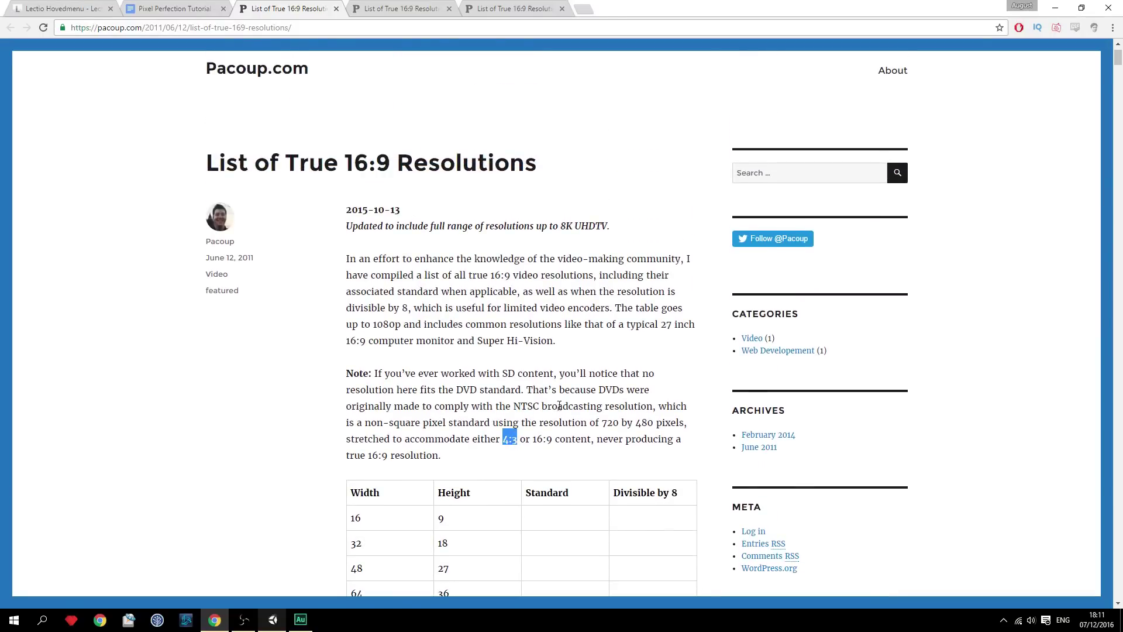
# - Scroll down to the resolution table and highlight the 128×72 row
pyautogui.scroll(-5, 523, 358)
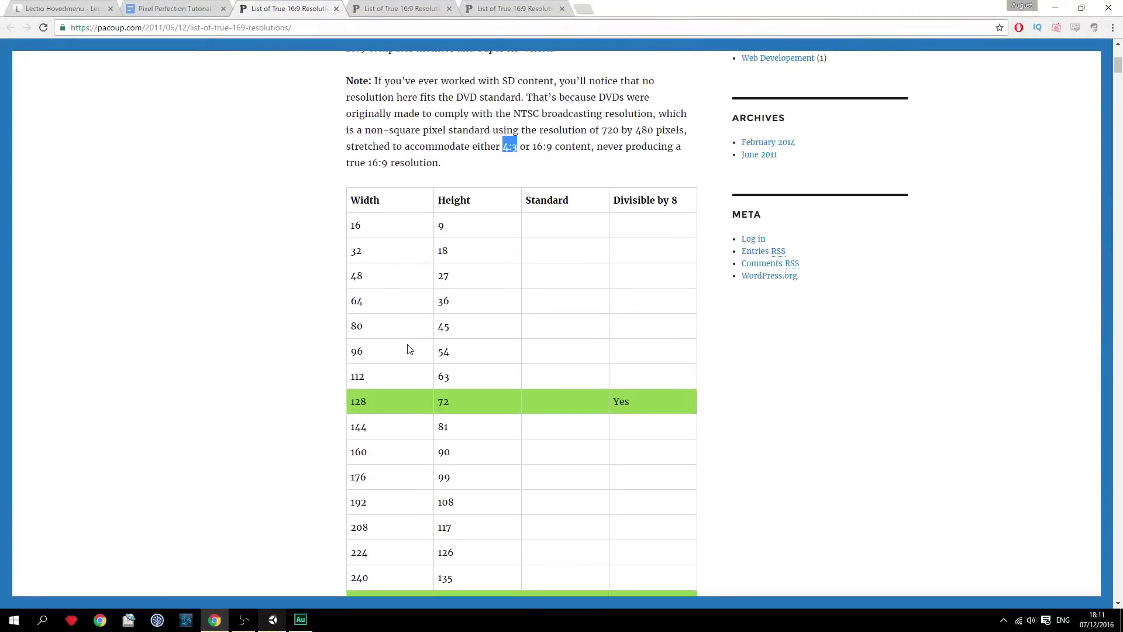
pyautogui.doubleClick(357, 401)
pyautogui.click(340, 403)
pyautogui.scroll(-1, 351, 403)
pyautogui.moveTo(359, 343); pyautogui.dragTo(372, 348)
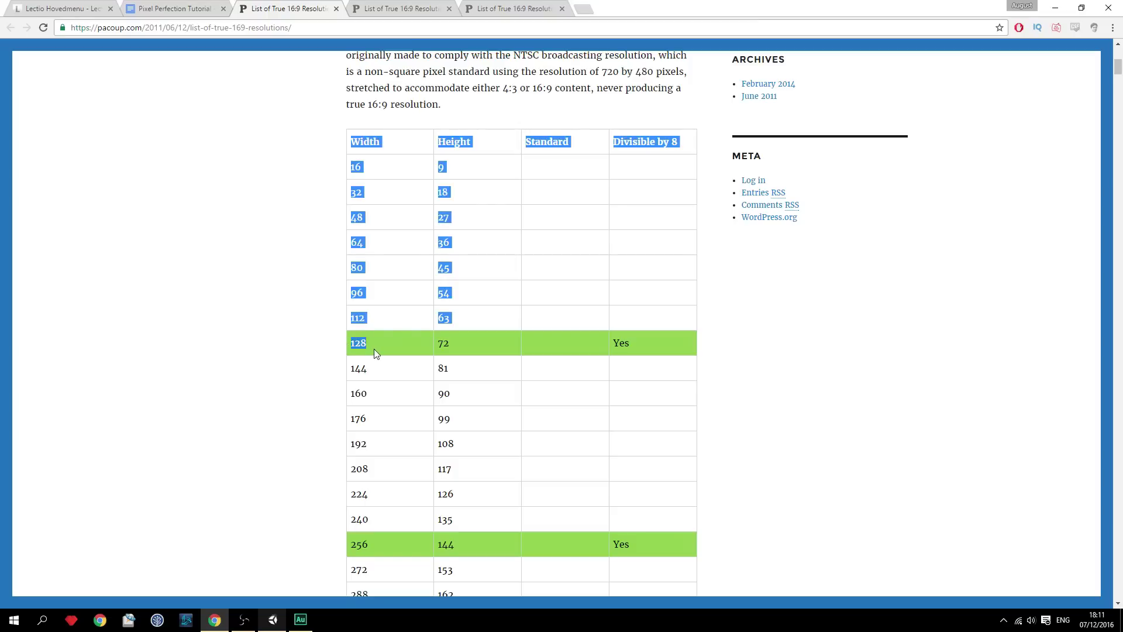
# - Back in Unity, select the Main Camera and keep the Game view at 16:9
pyautogui.hotkey('alt', 'Tab')
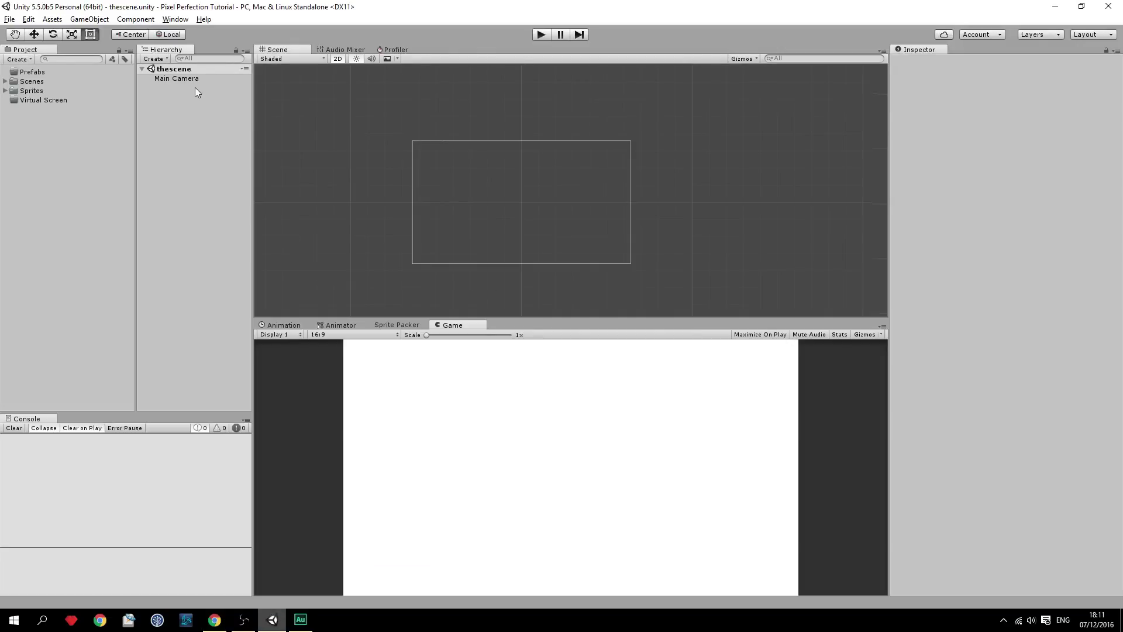
pyautogui.click(200, 80)
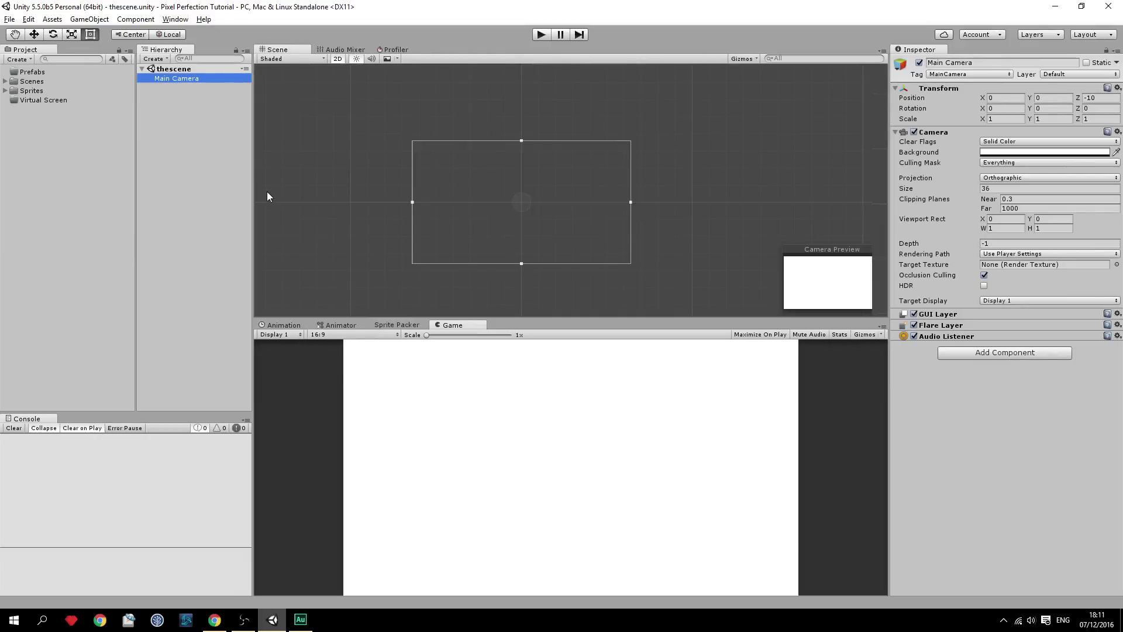
pyautogui.click(358, 335)
pyautogui.click(493, 377)
pyautogui.click(387, 335)
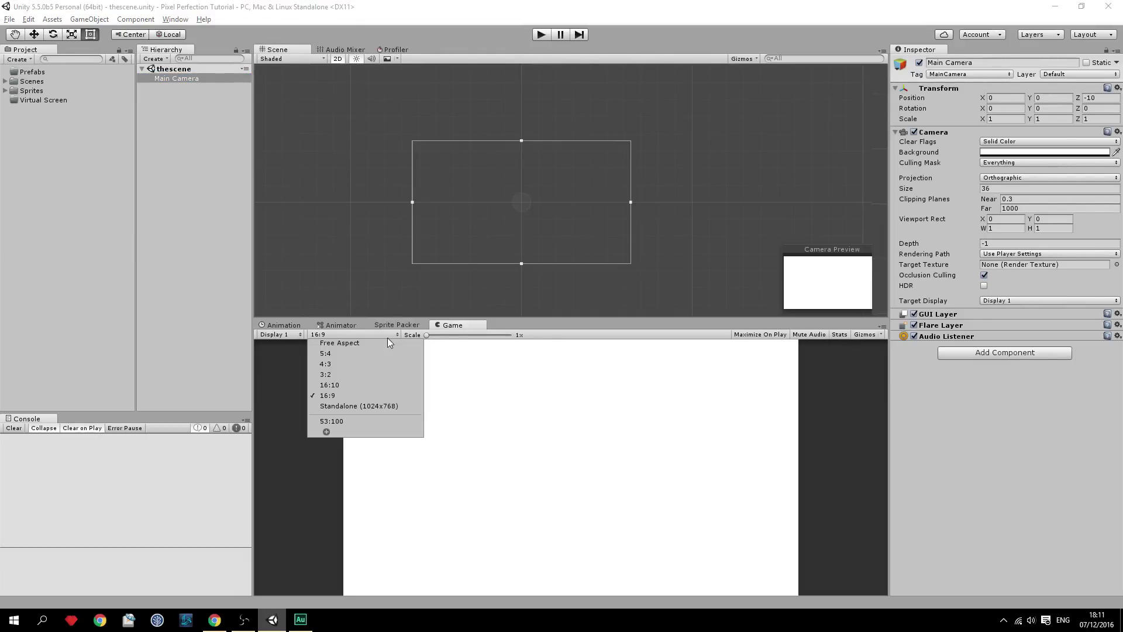
pyautogui.click(344, 398)
# - Open Project Settings > Player and expand the Resolution and Presentation section
pyautogui.click(28, 19)
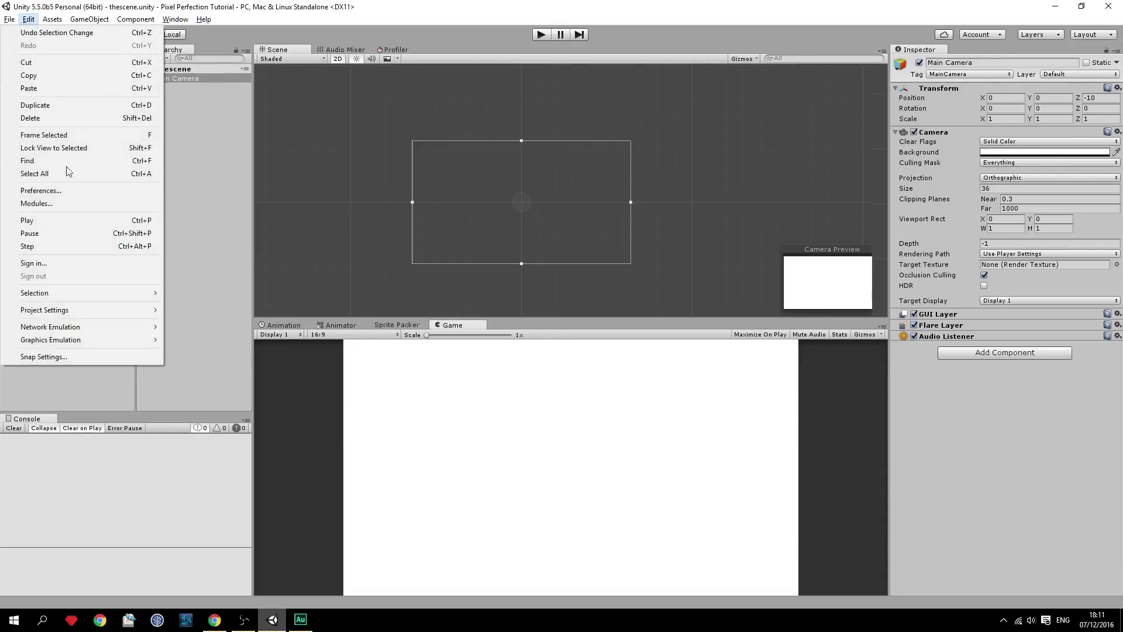
pyautogui.moveTo(82, 315)
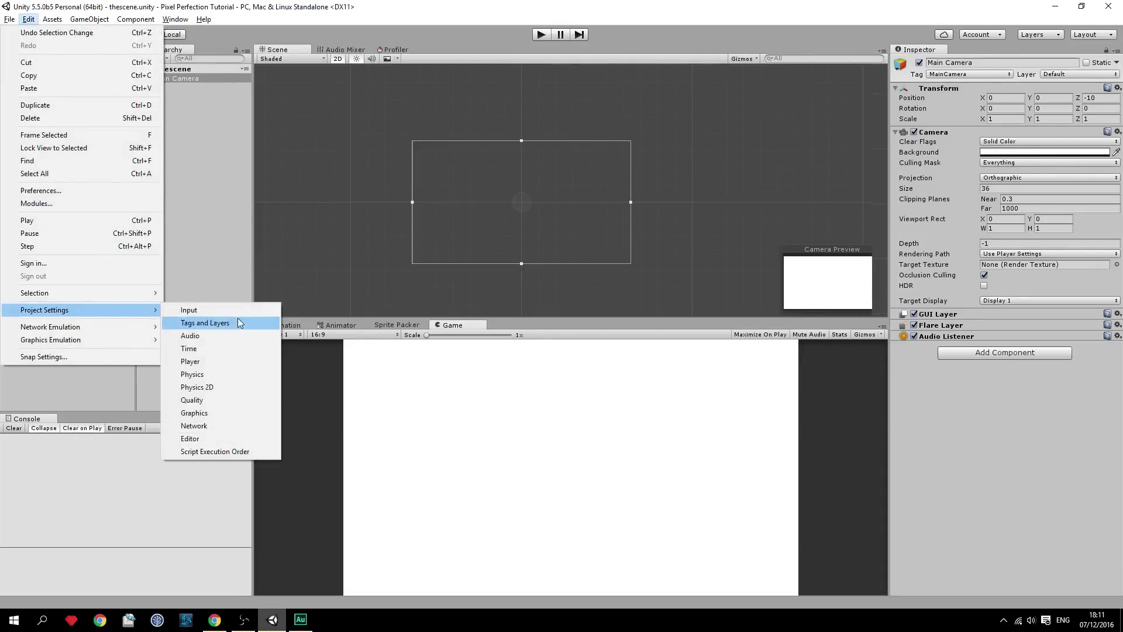
pyautogui.click(229, 360)
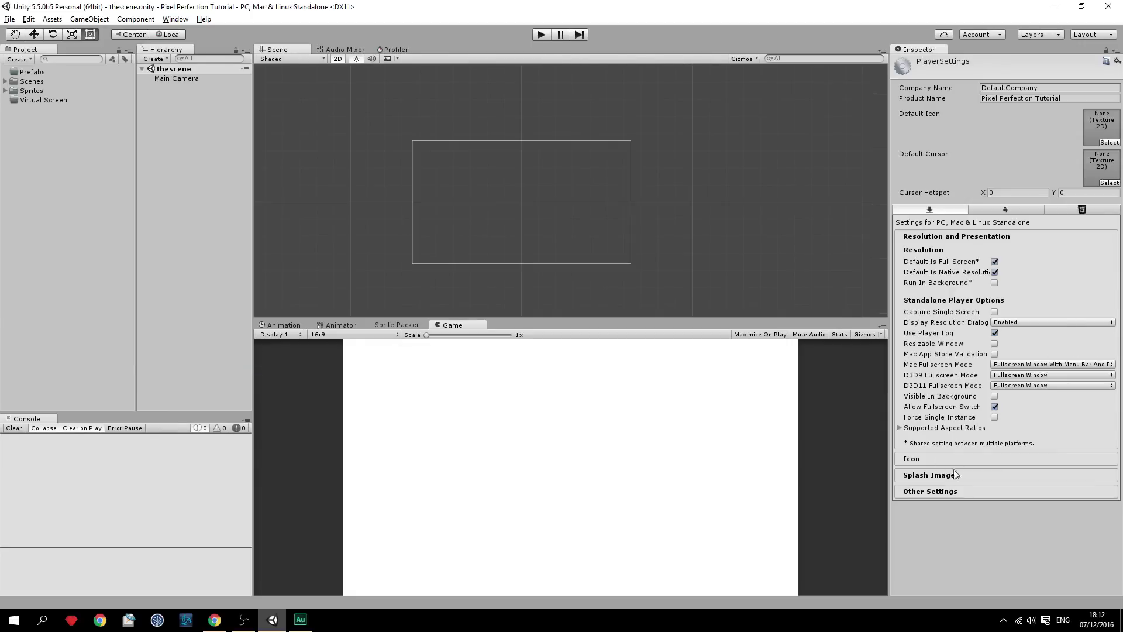
pyautogui.click(943, 493)
pyautogui.scroll(-2, 960, 461)
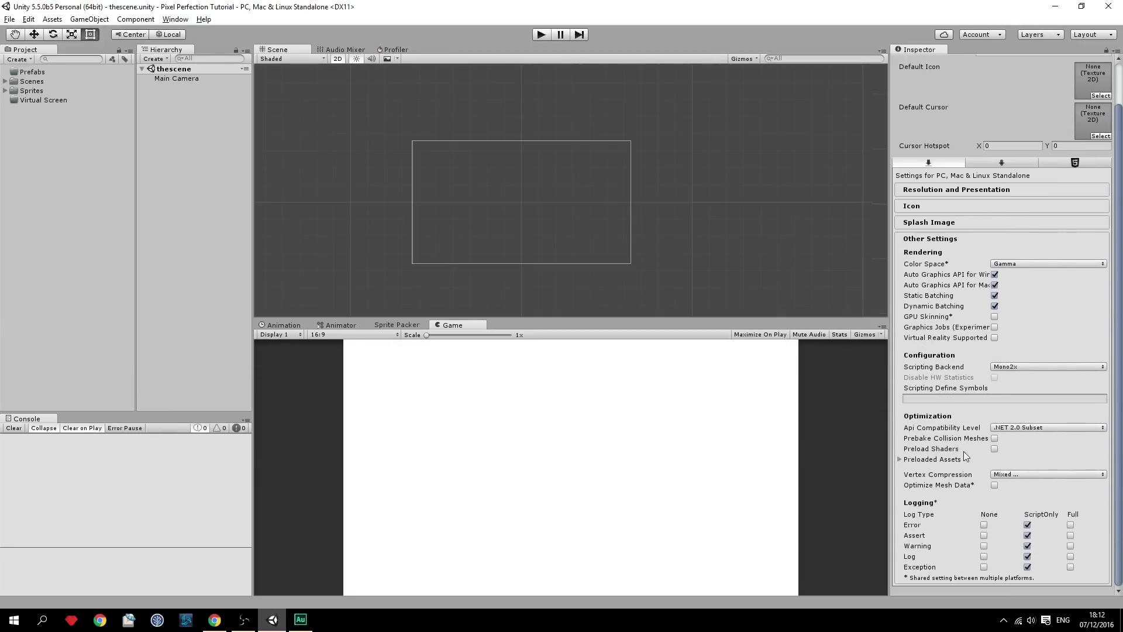
pyautogui.click(949, 222)
pyautogui.click(932, 195)
pyautogui.click(933, 237)
pyautogui.click(932, 237)
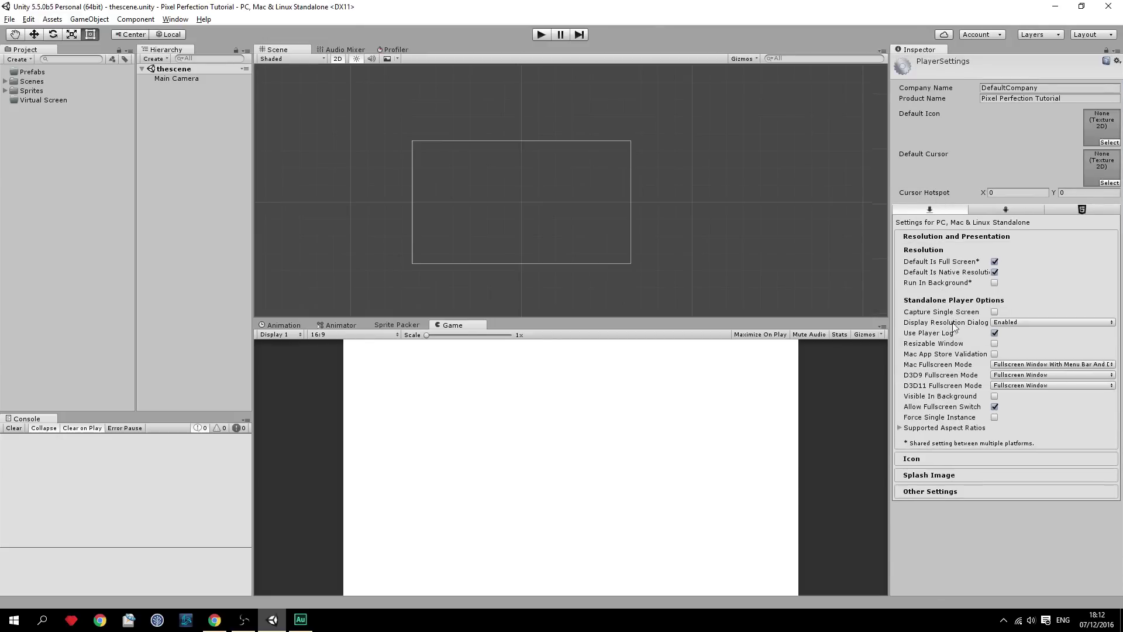
# - Untick the 16:10, 5:4, 4:3 and Others supported aspect ratios, leaving only 16:9
pyautogui.click(939, 428)
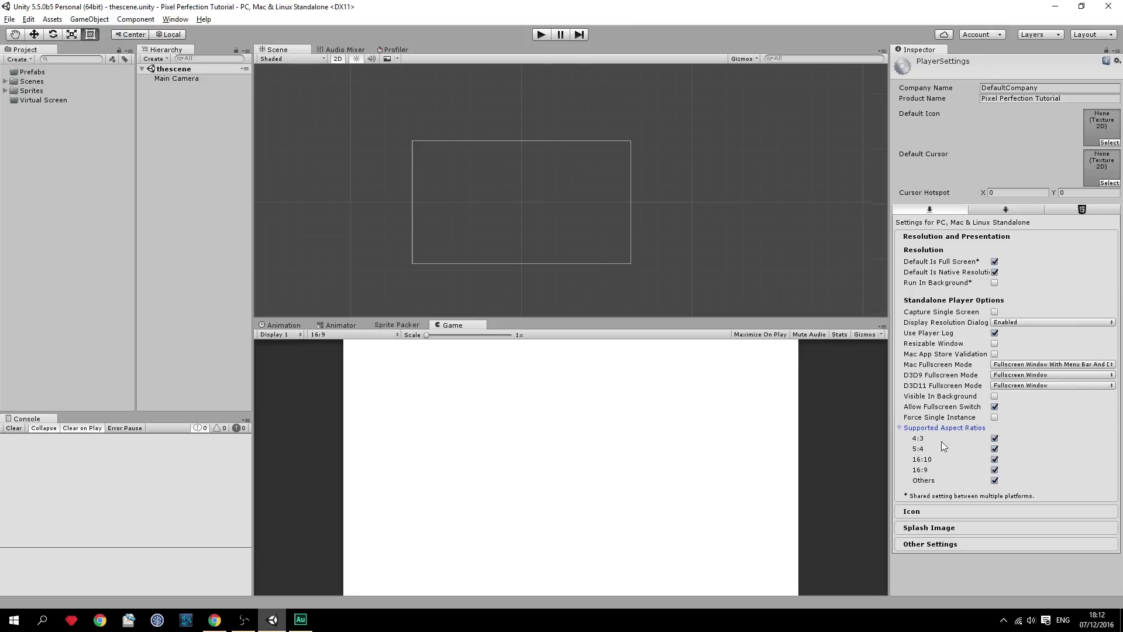
pyautogui.click(995, 459)
pyautogui.click(994, 448)
pyautogui.click(994, 438)
pyautogui.click(994, 481)
pyautogui.click(331, 335)
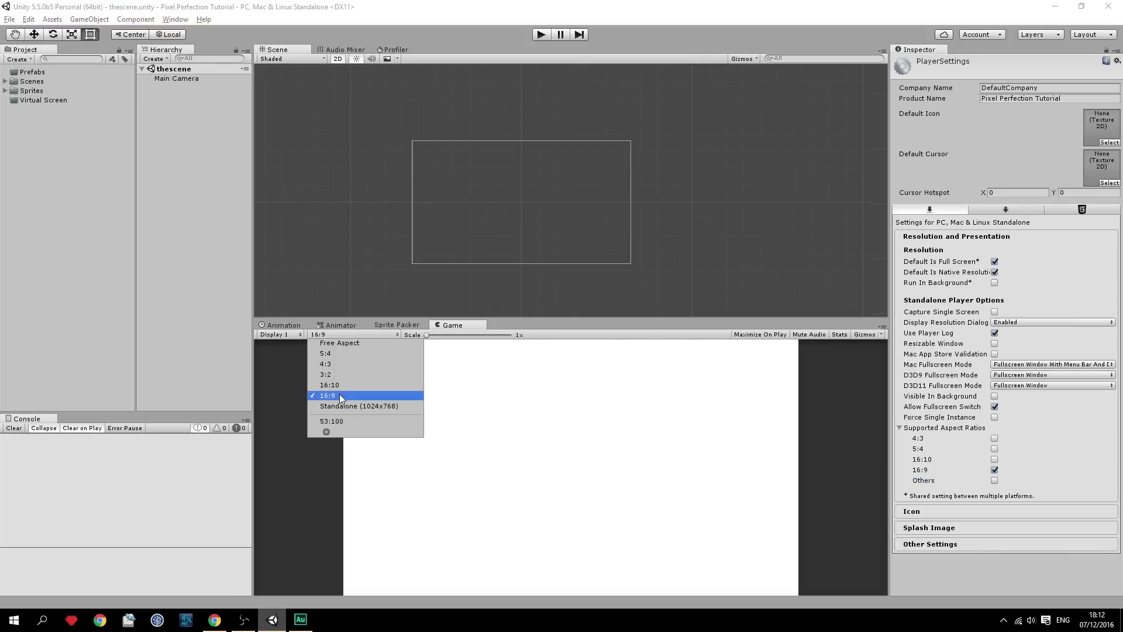
pyautogui.click(342, 396)
# - Keep the Main Camera orthographic, enter 72/2 as its Size (36), and save the scene
pyautogui.click(193, 115)
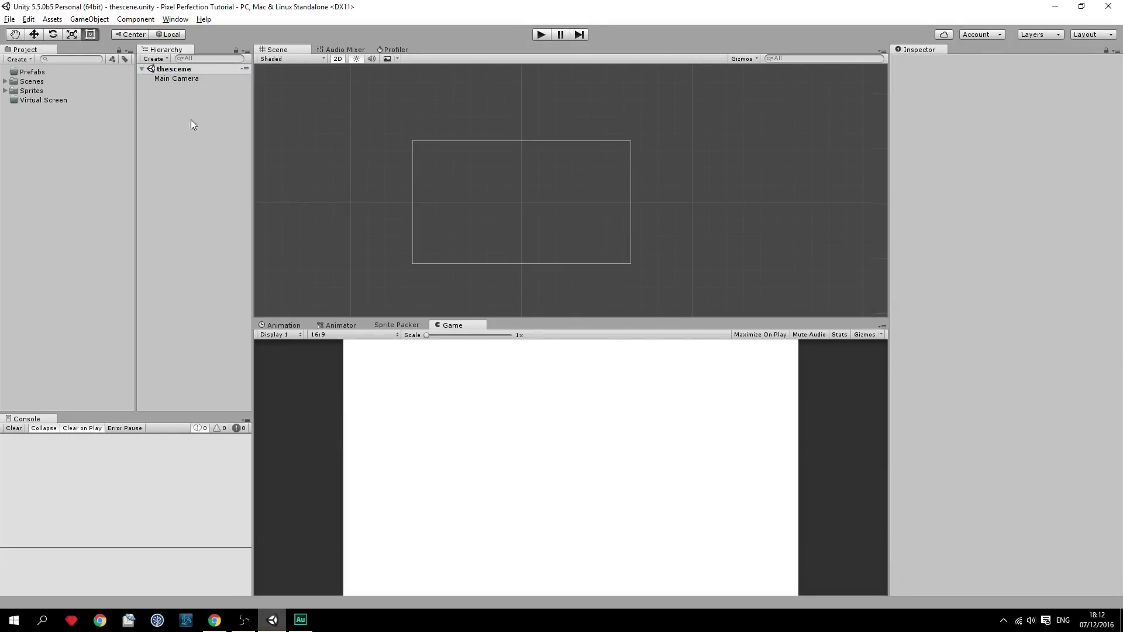
pyautogui.click(187, 78)
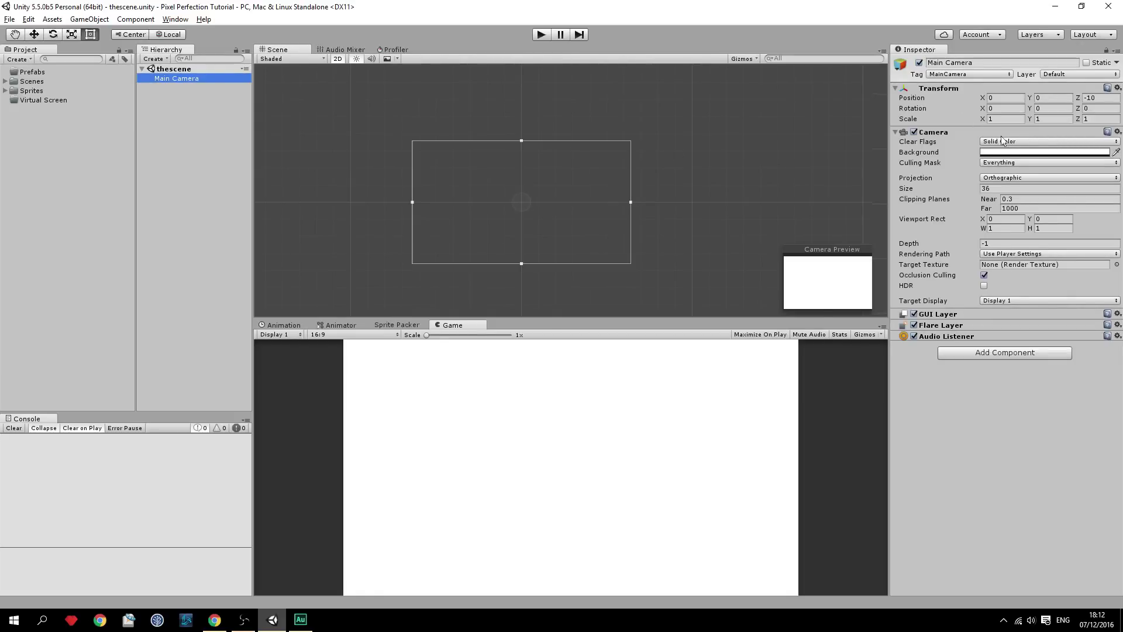
pyautogui.click(1001, 178)
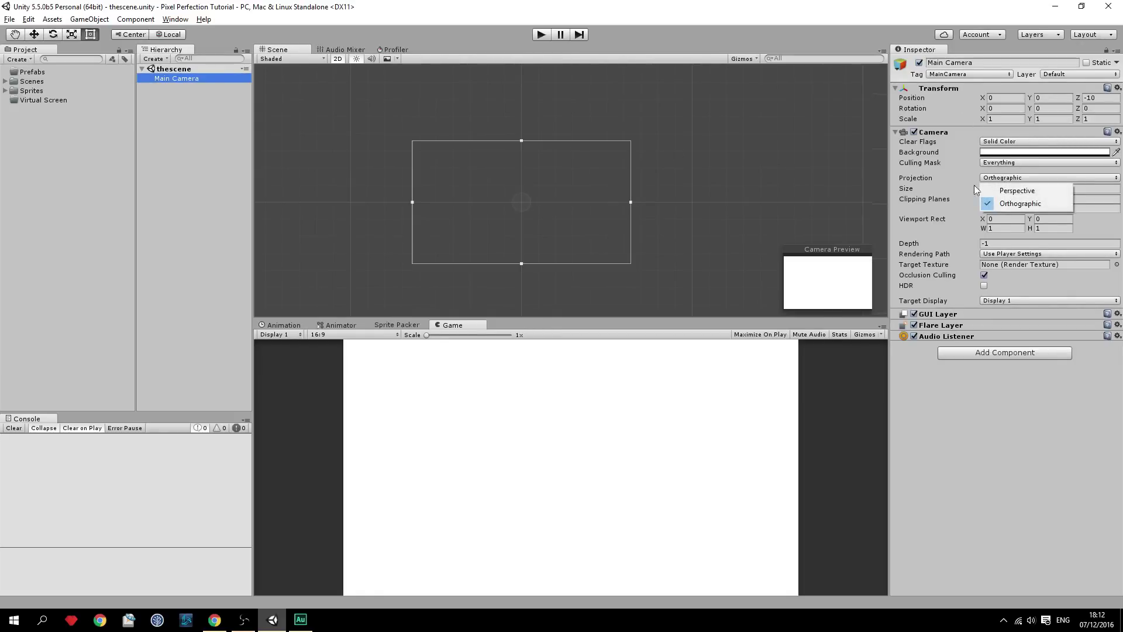
pyautogui.click(1025, 202)
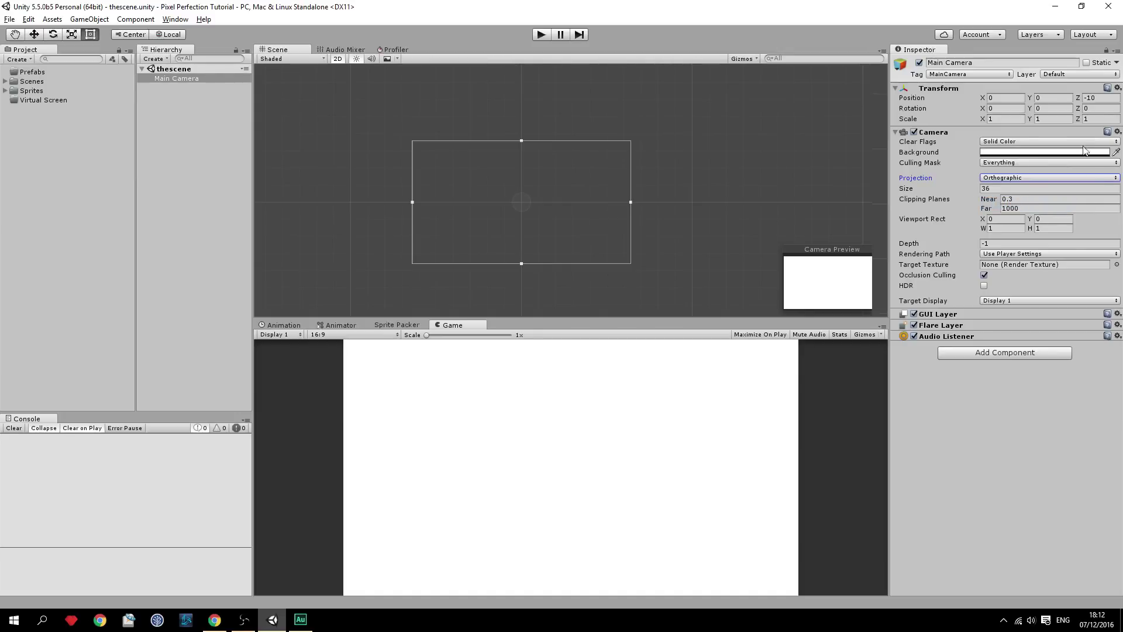
pyautogui.click(996, 189)
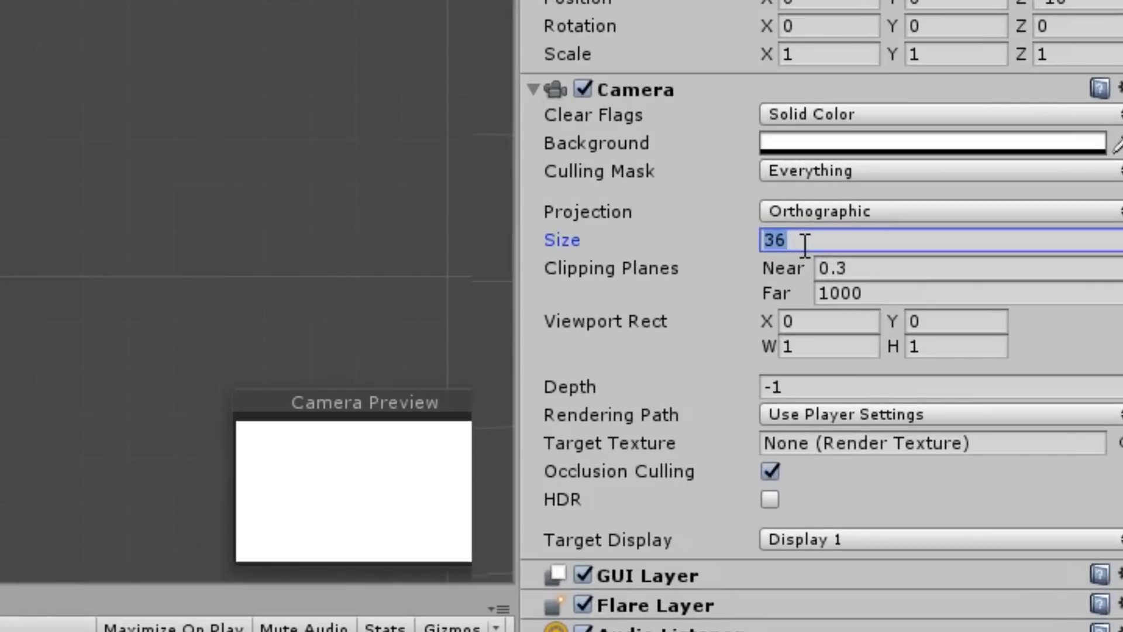
pyautogui.write('72')
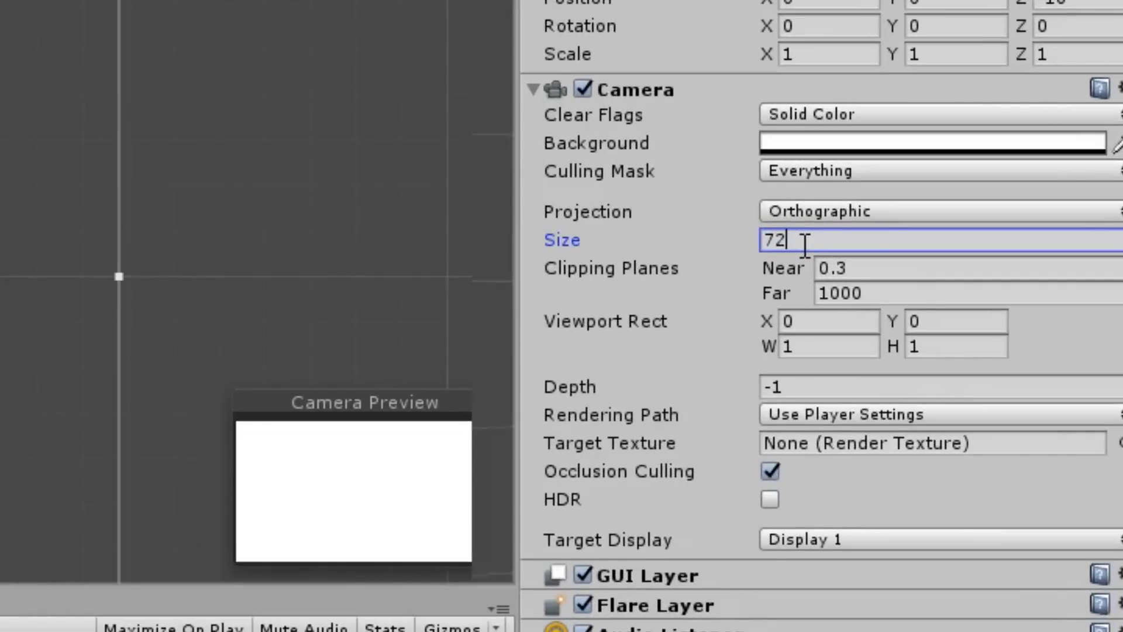
pyautogui.write('/2')
pyautogui.press('Return')
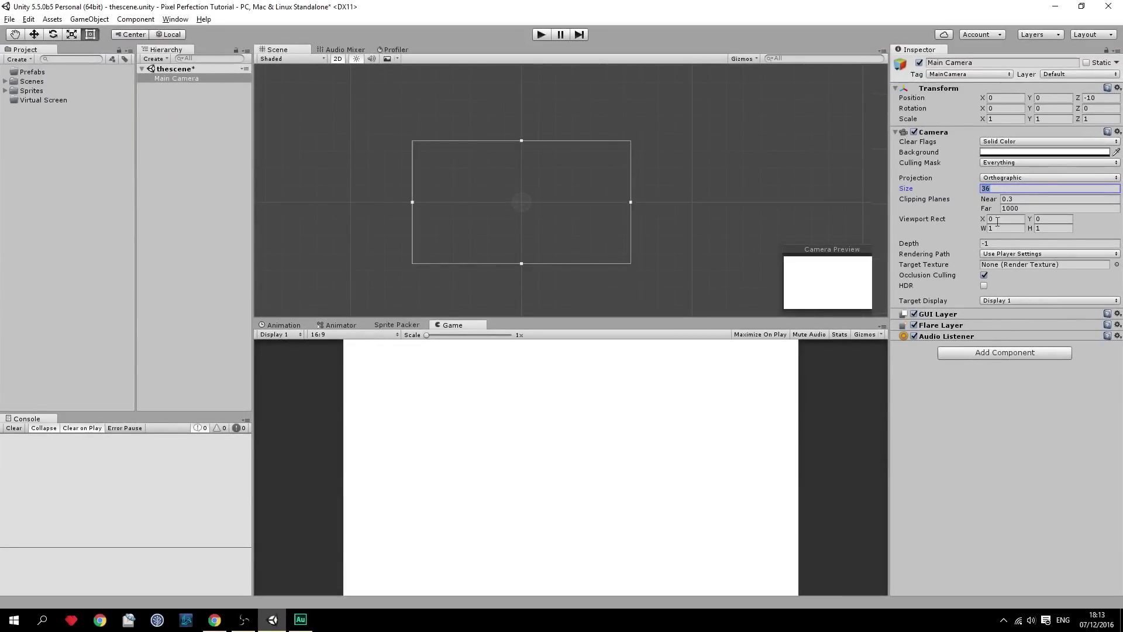
pyautogui.hotkey('ctrl', 's')
pyautogui.click(184, 78)
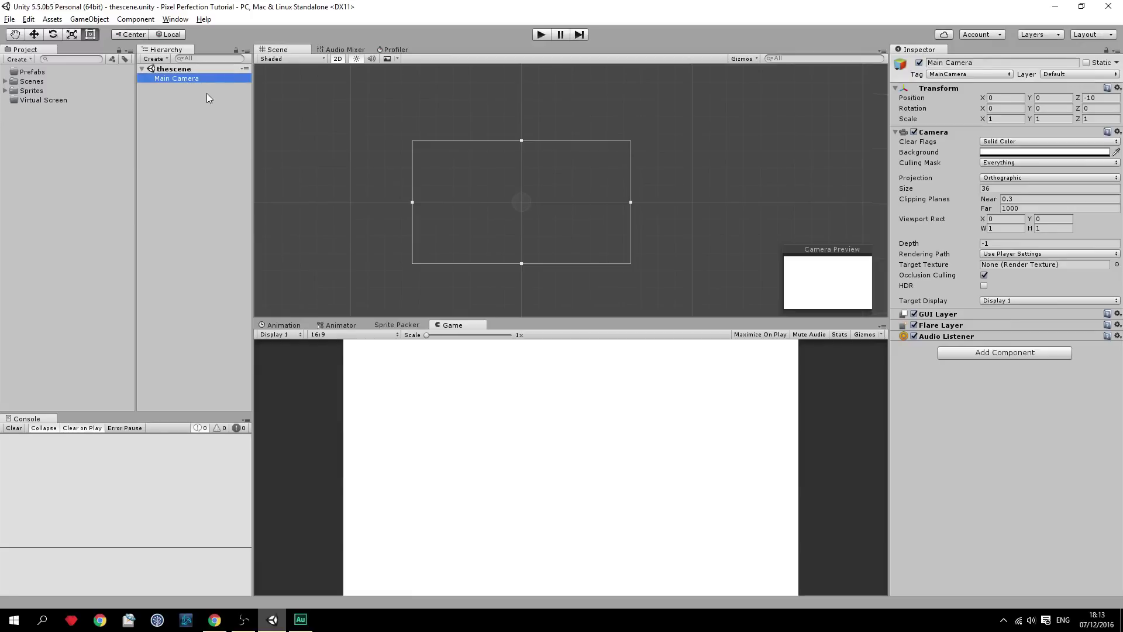
# - Duplicate the Main Camera, rename the copy 'Virtual Camera', and parent it under Main Camera
pyautogui.hotkey('ctrl', 'd')
pyautogui.click(192, 89)
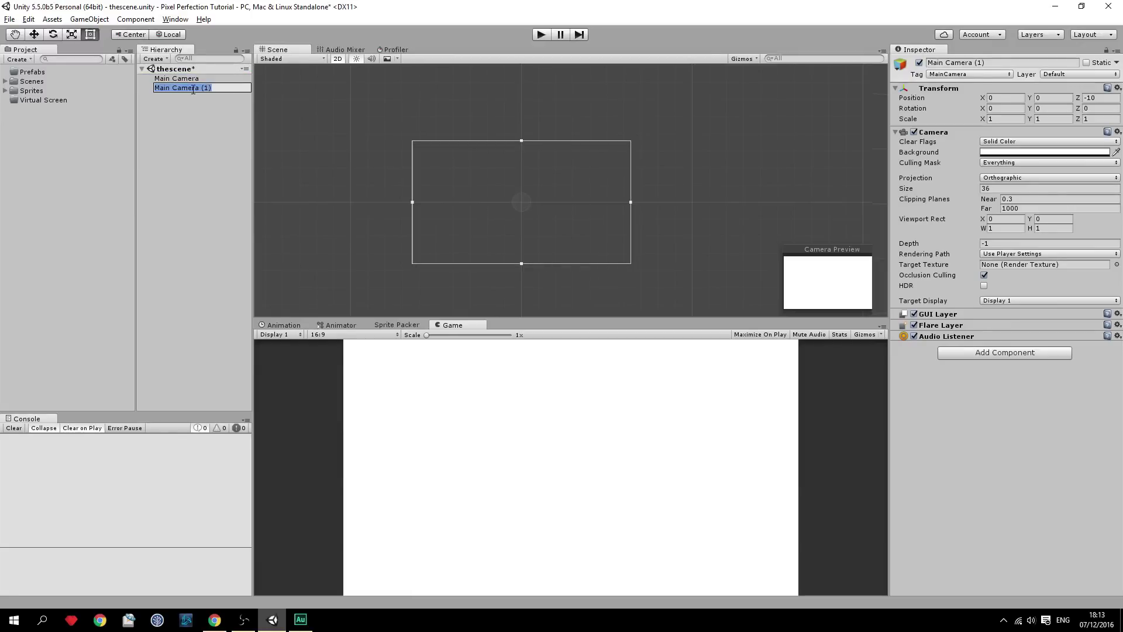
pyautogui.write('Virtual Camera')
pyautogui.press('Return')
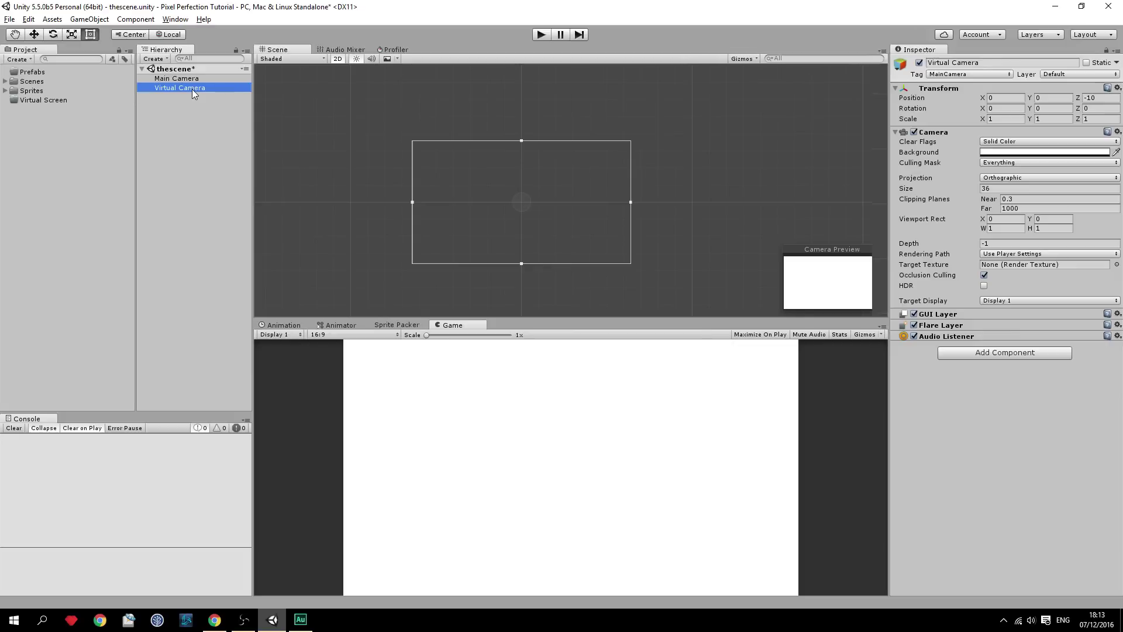
pyautogui.moveTo(192, 89); pyautogui.dragTo(188, 79)
# - Set Virtual Camera's near clipping plane to 0, orbit its frustum in 3D, and save
pyautogui.click(1024, 200)
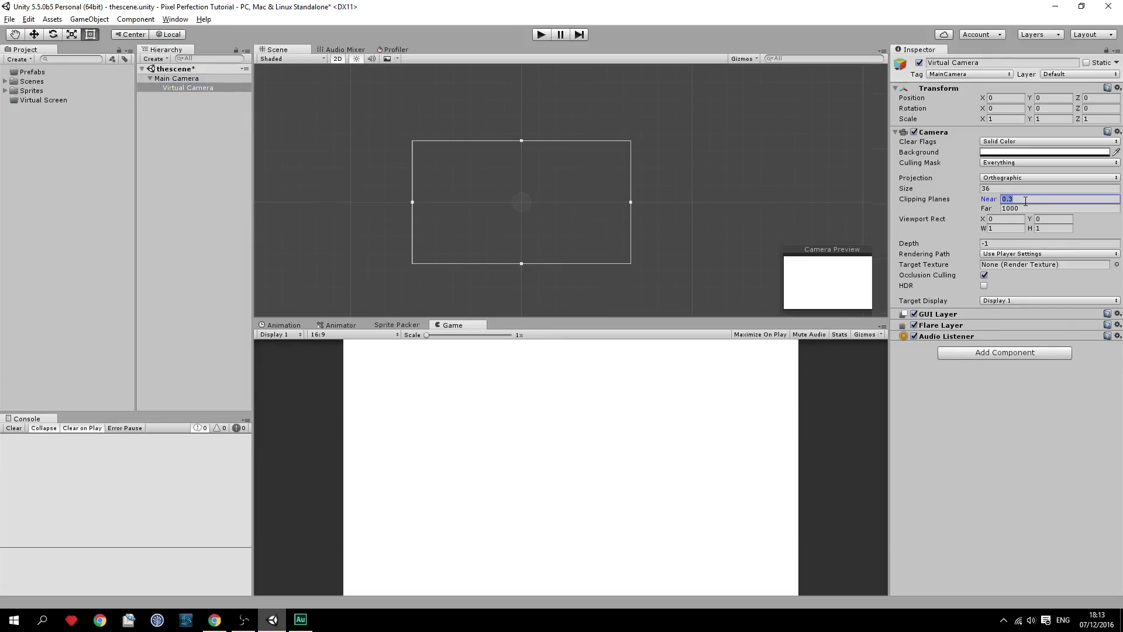
pyautogui.write('0')
pyautogui.moveTo(508, 174); pyautogui.dragTo(467, 175, button='middle')
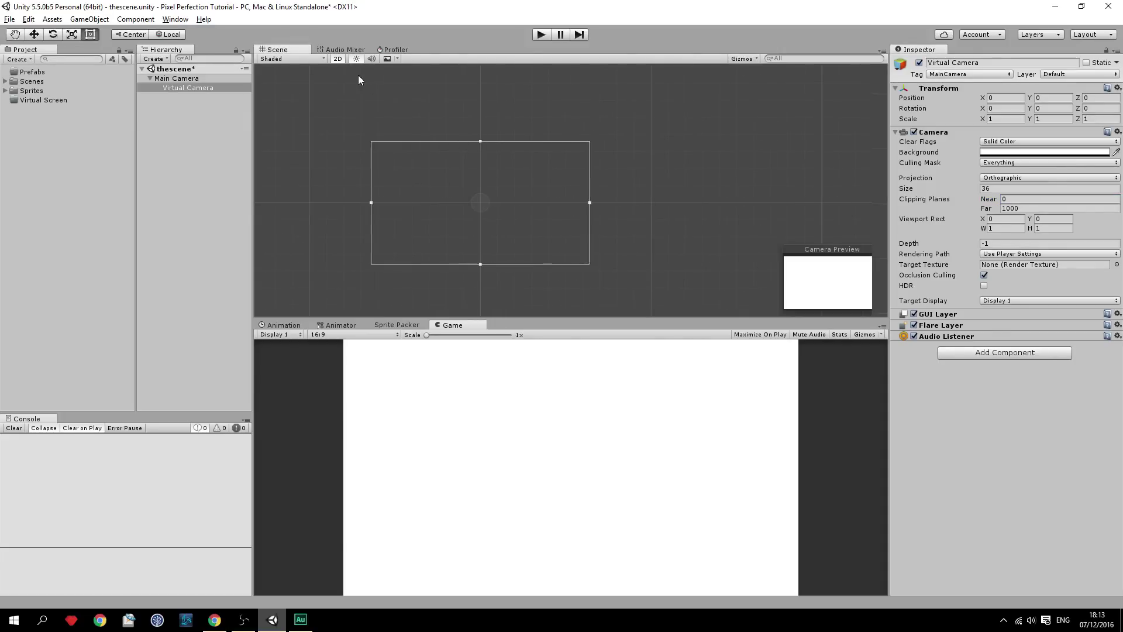
pyautogui.click(337, 58)
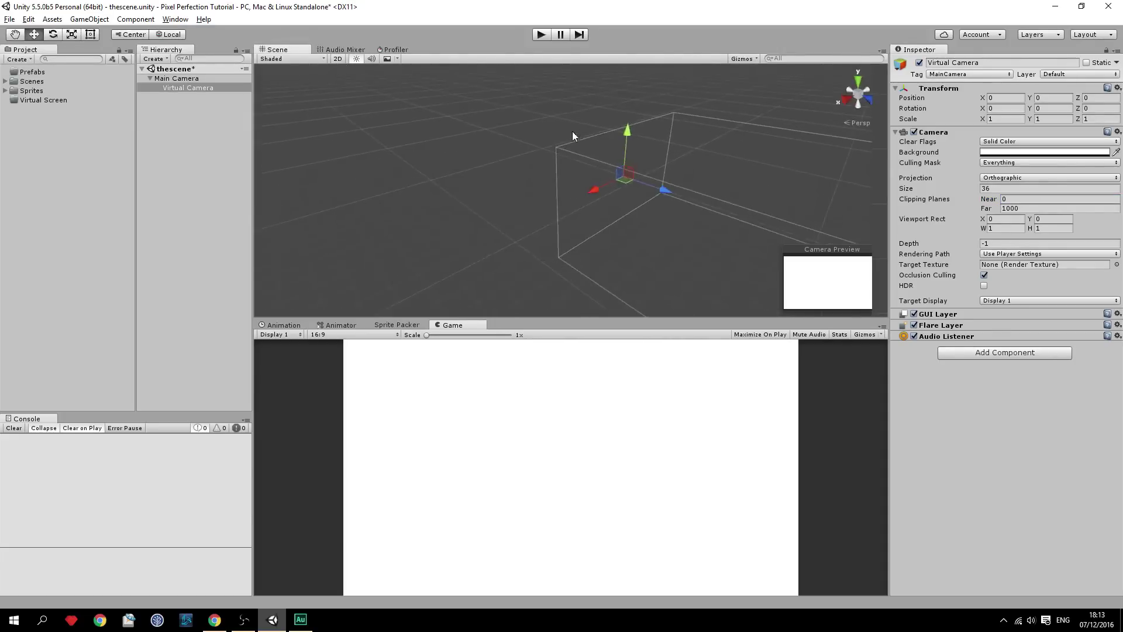
pyautogui.keyDown('alt'); pyautogui.moveTo(563, 135); pyautogui.dragTo(489, 157); pyautogui.keyUp('alt')
pyautogui.keyDown('alt'); pyautogui.moveTo(313, 156); pyautogui.dragTo(466, 147); pyautogui.keyUp('alt')
pyautogui.hotkey('ctrl', 's')
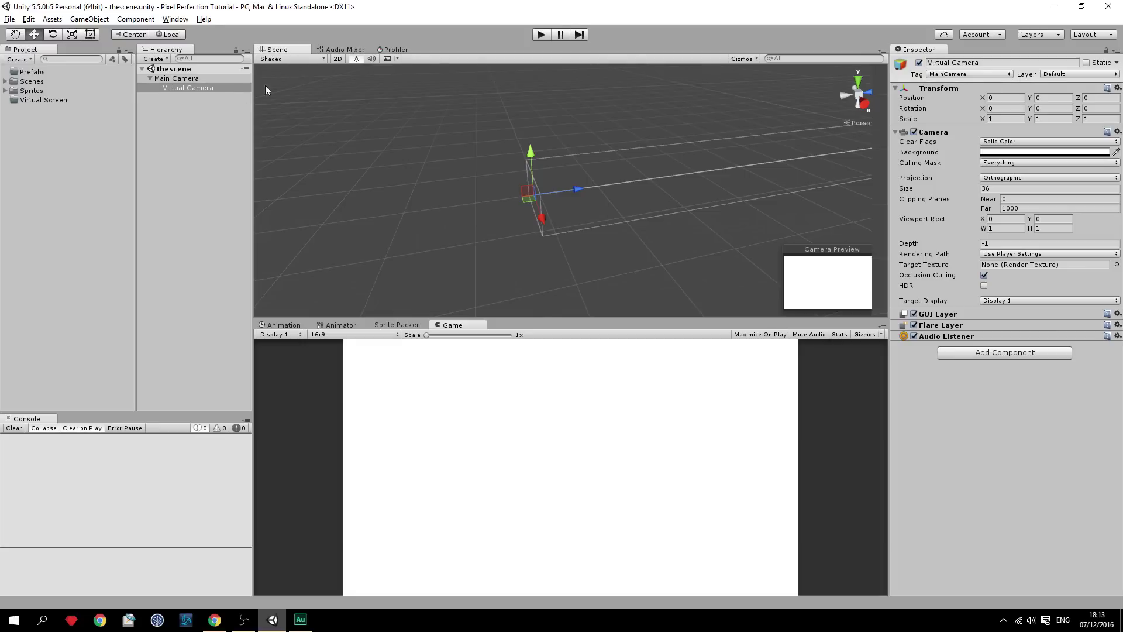
# - Name User Layer 8 'Virtual Screen'
pyautogui.click(214, 89)
pyautogui.click(1070, 75)
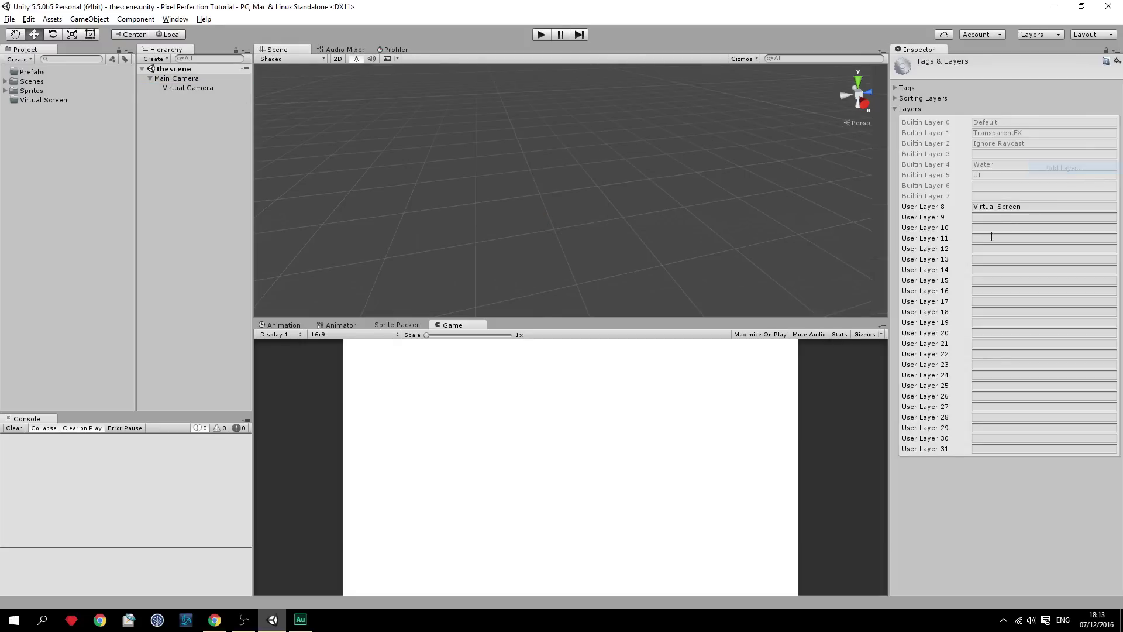
pyautogui.click(1026, 208)
pyautogui.write('Virtual Screen')
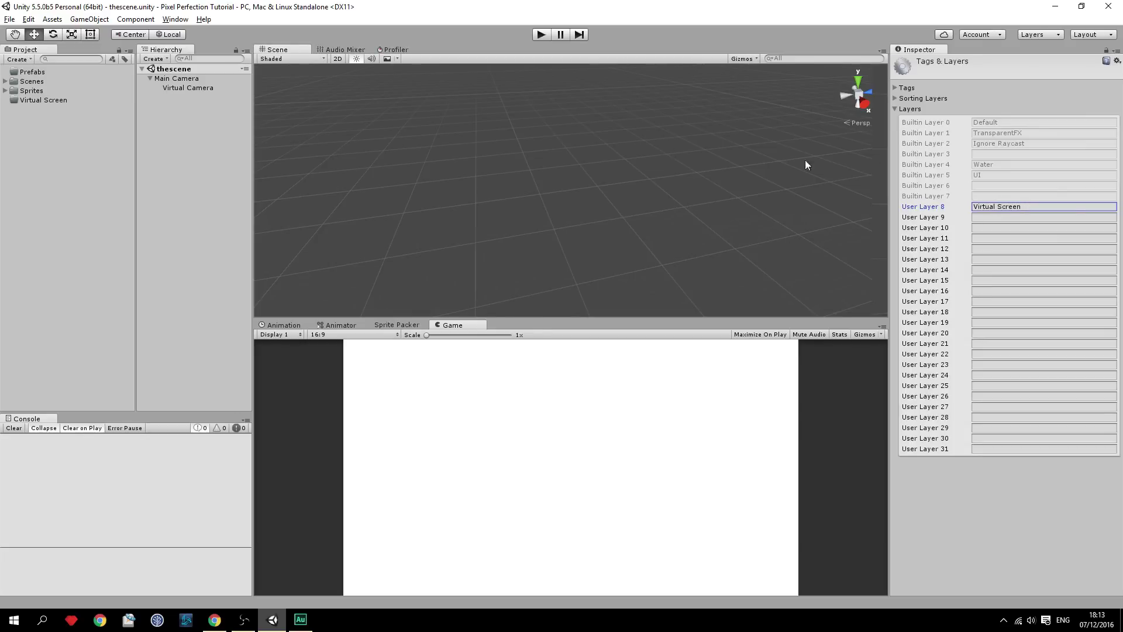
# - Set the Virtual Camera's culling mask to Nothing, then only Virtual Screen, and save
pyautogui.click(199, 91)
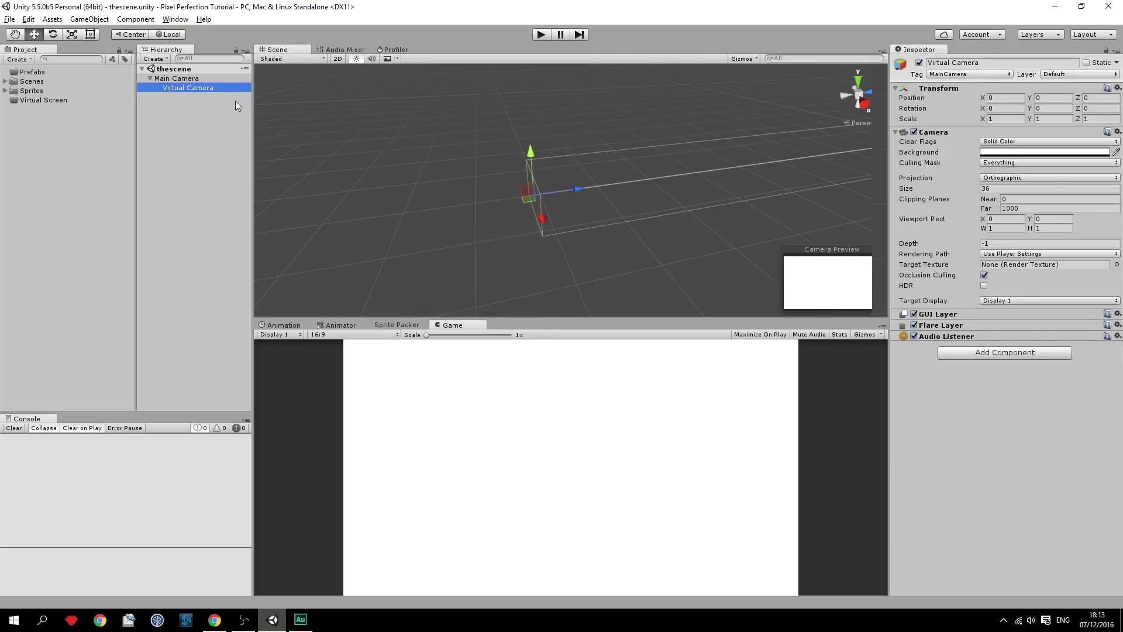
pyautogui.keyDown('alt'); pyautogui.moveTo(441, 151); pyautogui.dragTo(678, 153); pyautogui.keyUp('alt')
pyautogui.click(989, 163)
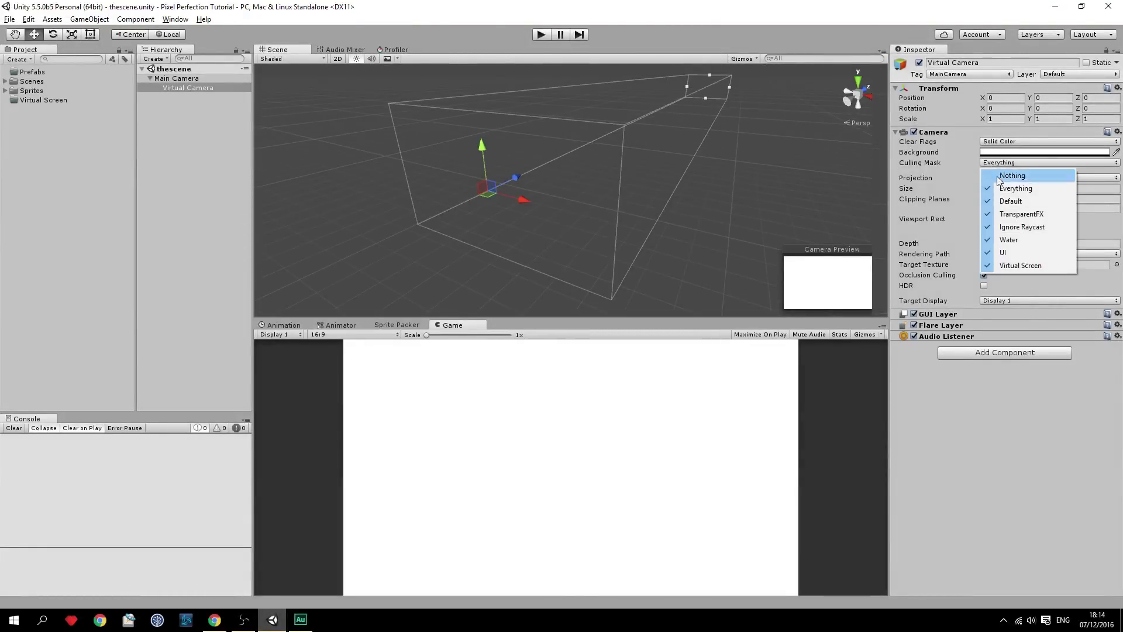
pyautogui.click(1028, 265)
pyautogui.click(1005, 160)
pyautogui.click(1004, 171)
pyautogui.click(1003, 163)
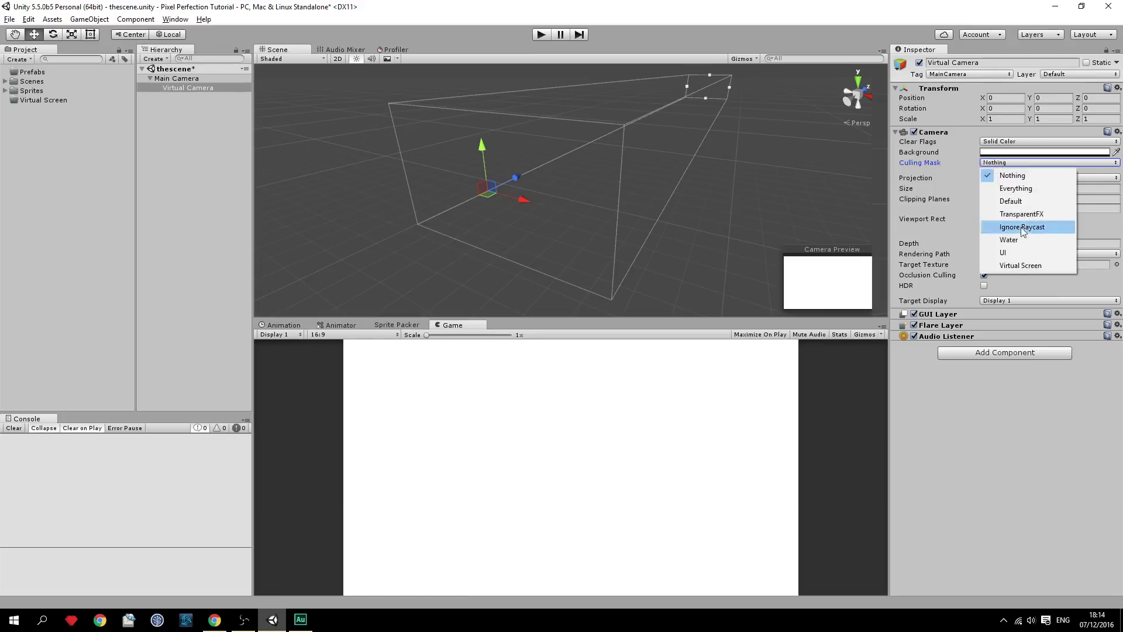
pyautogui.click(1031, 265)
pyautogui.hotkey('ctrl', 's')
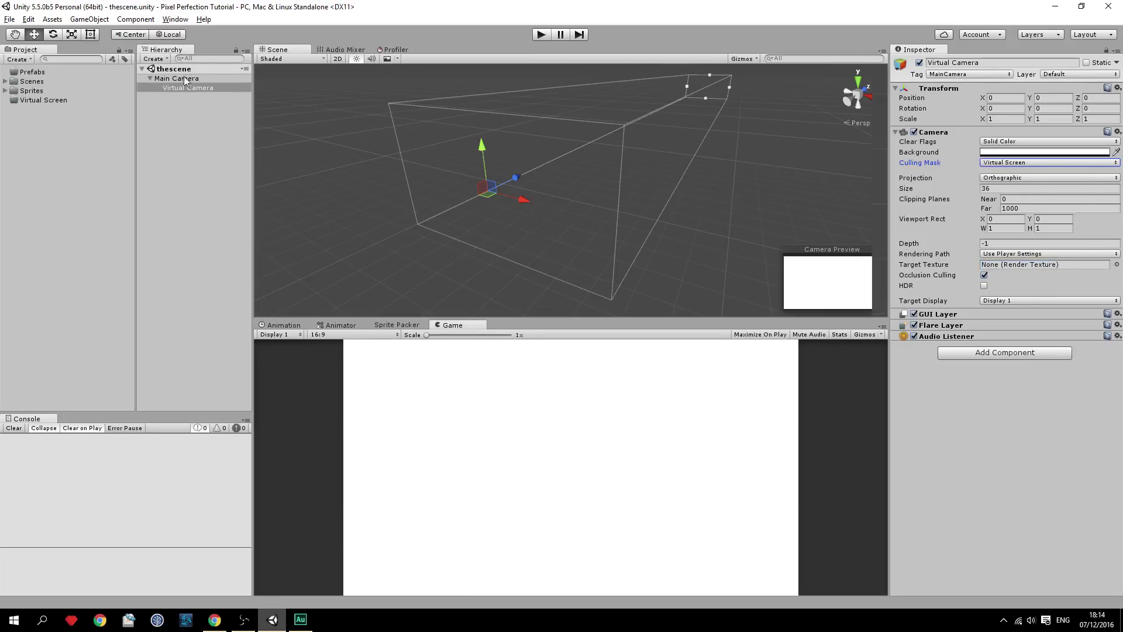
# - Confirm the Main Camera's culling mask stays on Everything
pyautogui.click(185, 78)
pyautogui.click(1010, 162)
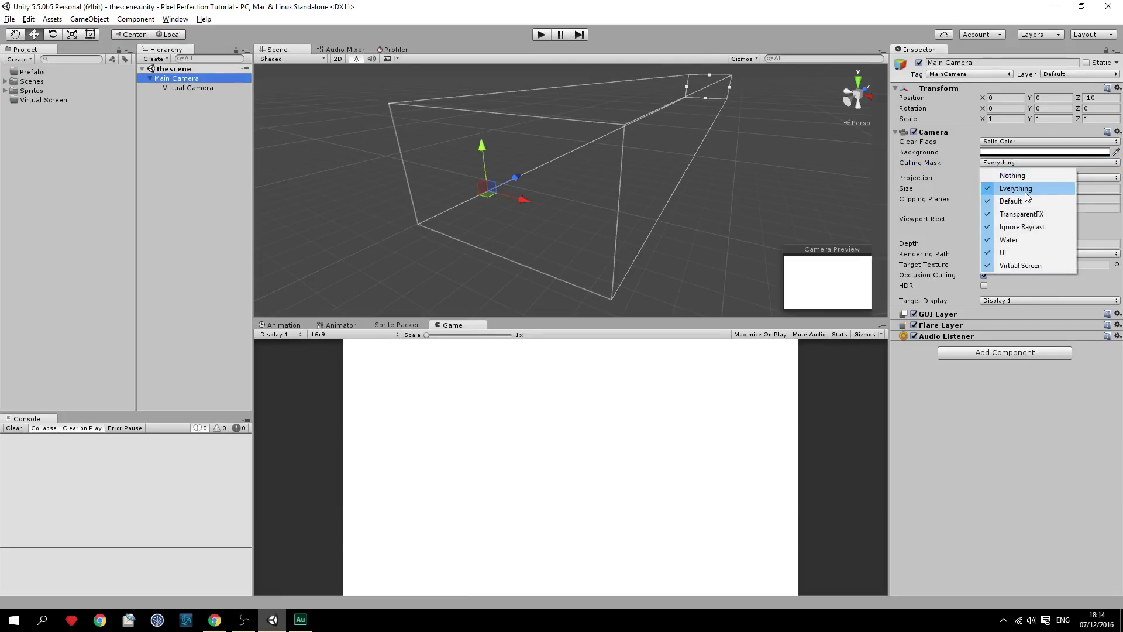
pyautogui.click(1030, 188)
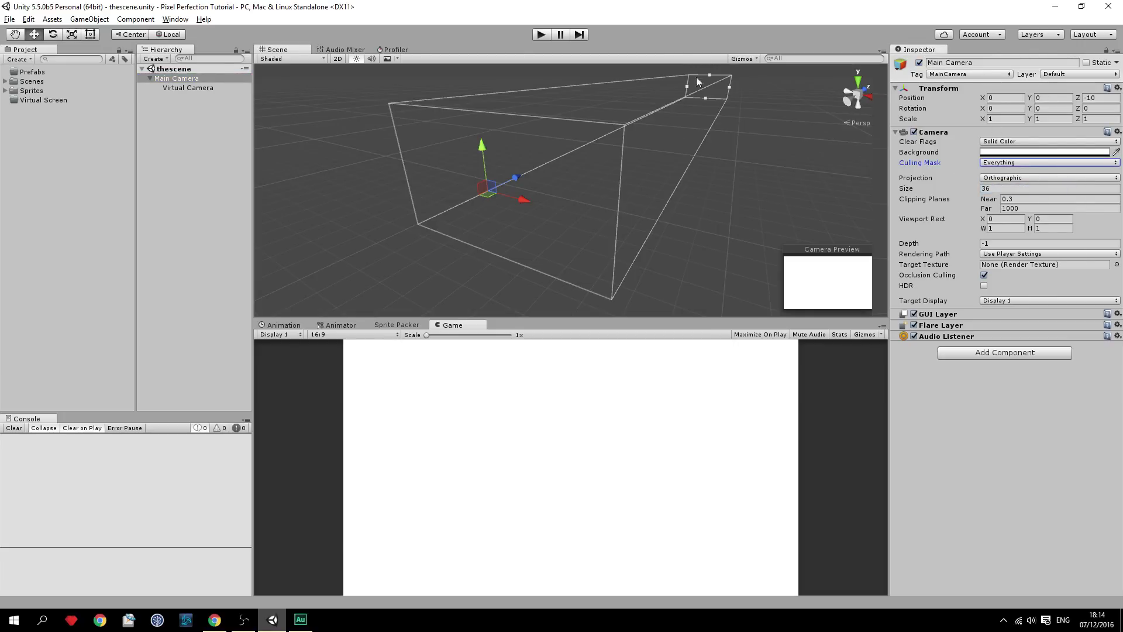
pyautogui.click(188, 87)
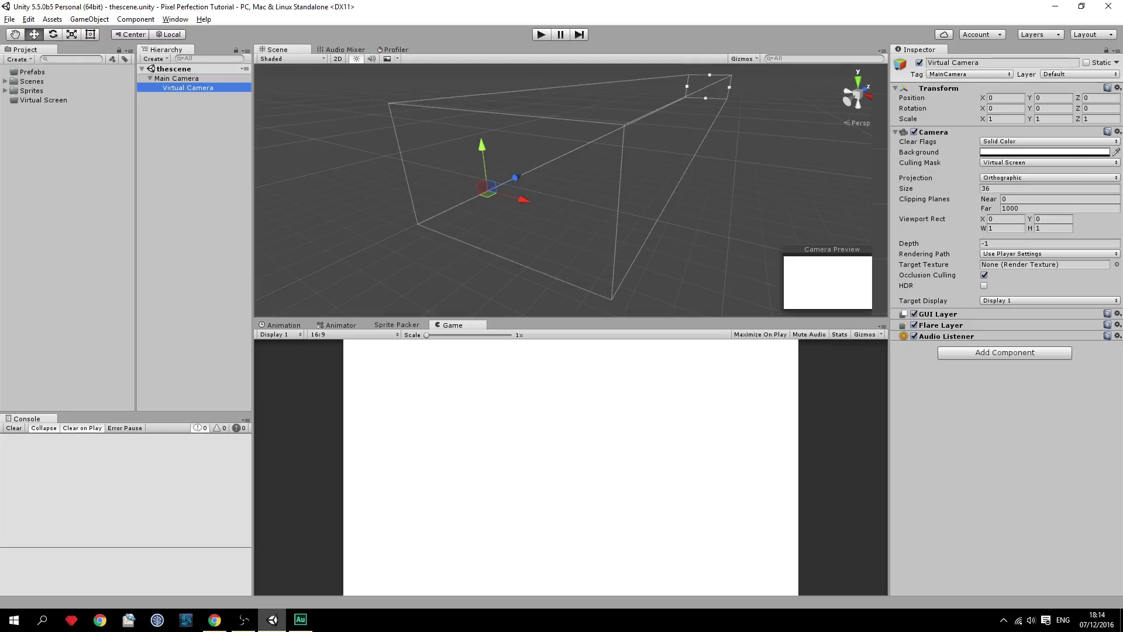
# - Add a Quad as a child of the Virtual Camera and remove its Mesh Collider
pyautogui.rightClick(194, 87)
pyautogui.click(164, 93)
pyautogui.click(174, 88)
pyautogui.rightClick(191, 86)
pyautogui.moveTo(237, 199)
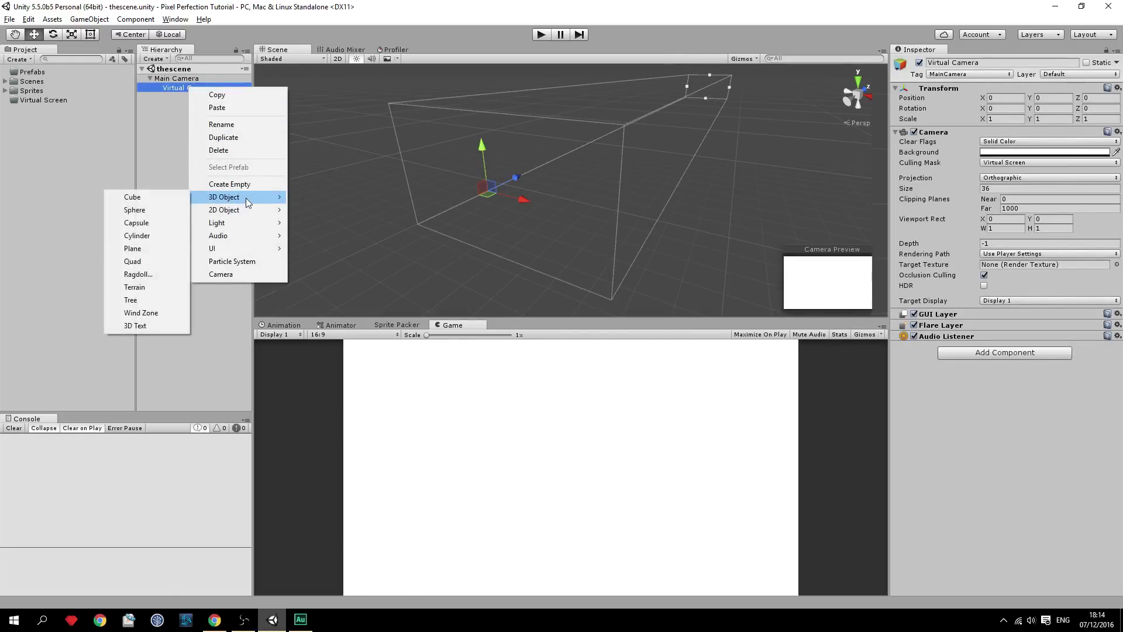
pyautogui.click(147, 260)
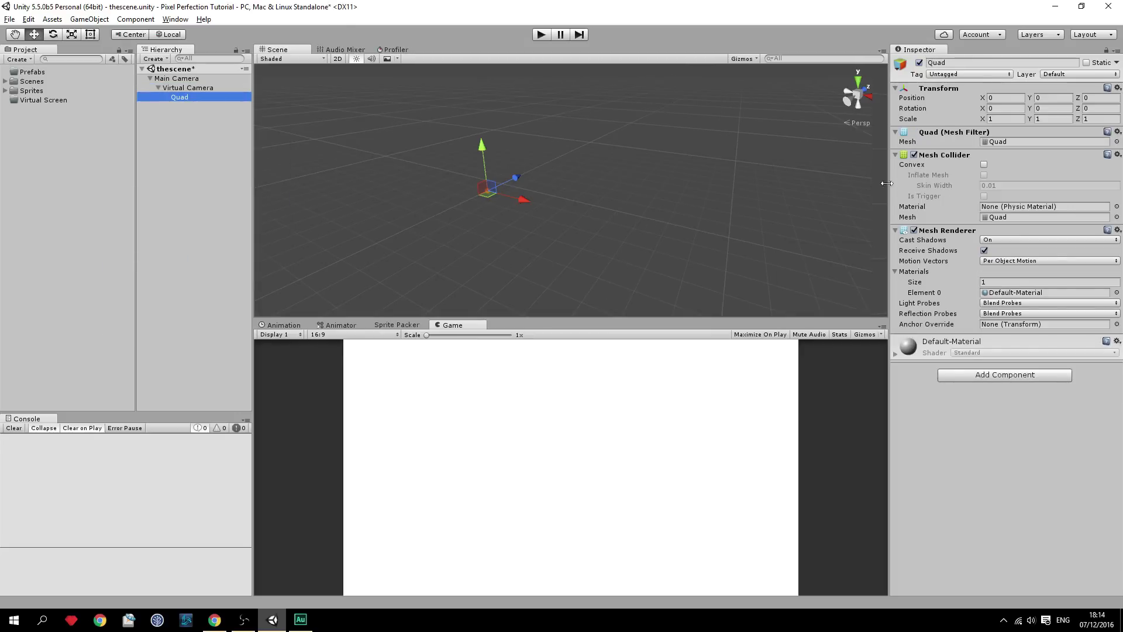
pyautogui.rightClick(945, 157)
pyautogui.click(968, 179)
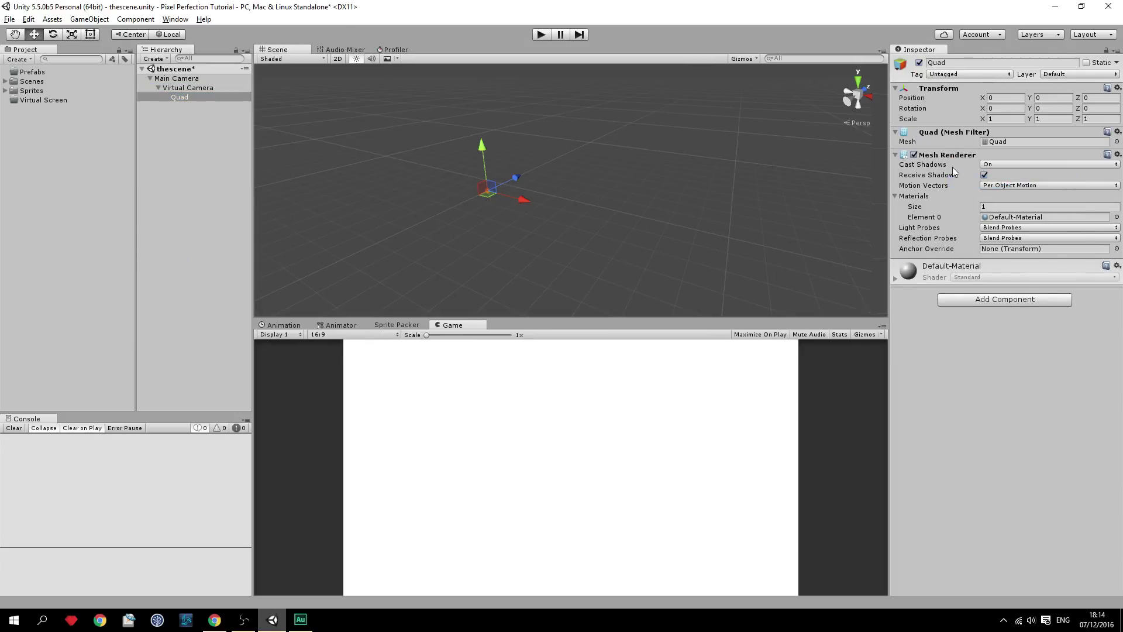
# - Set Cast Shadows Off, untick Receive Shadows, Force No Motion, and Light/Reflection Probes Off
pyautogui.click(1008, 163)
pyautogui.click(1006, 176)
pyautogui.click(984, 175)
pyautogui.click(998, 185)
pyautogui.click(1002, 227)
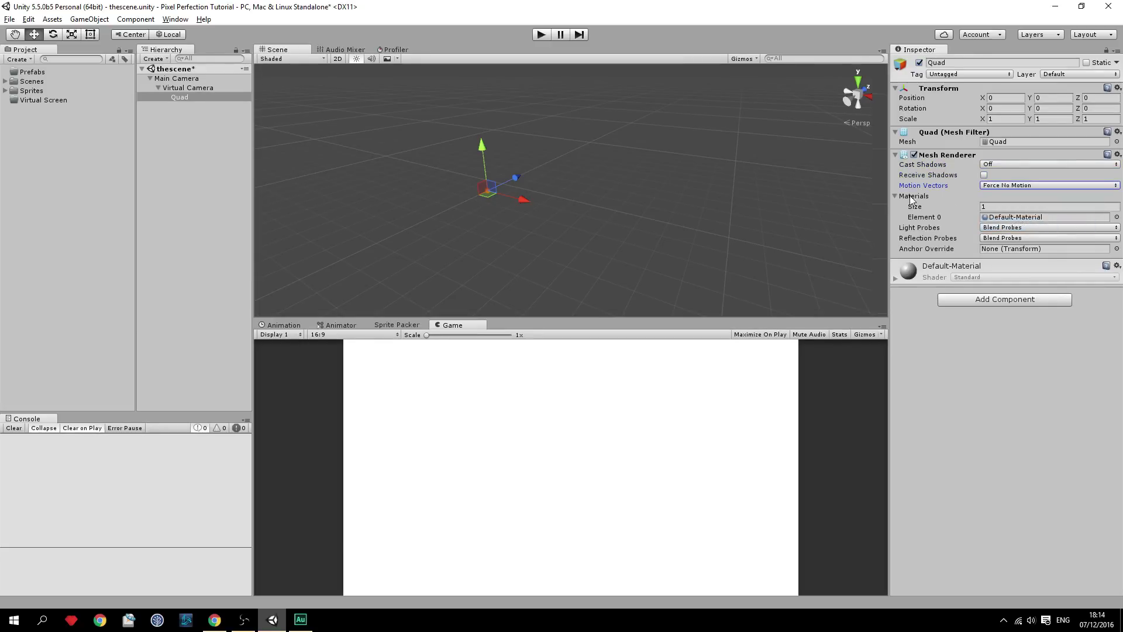
pyautogui.click(910, 197)
pyautogui.click(1002, 208)
pyautogui.click(1006, 214)
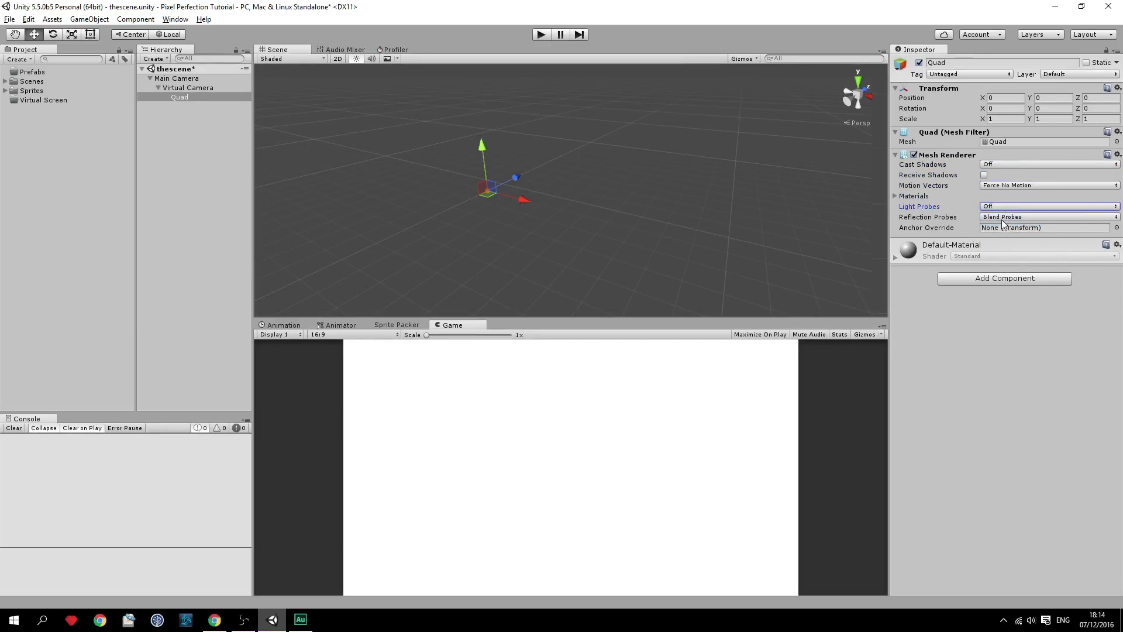
pyautogui.click(1002, 218)
pyautogui.click(1003, 226)
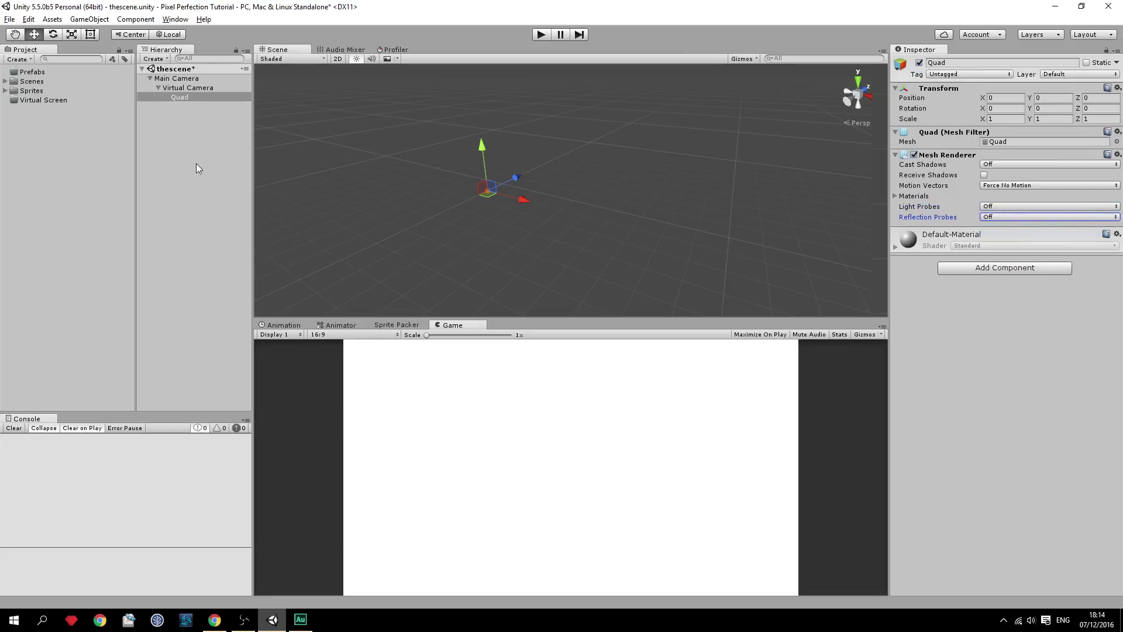
pyautogui.doubleClick(175, 97)
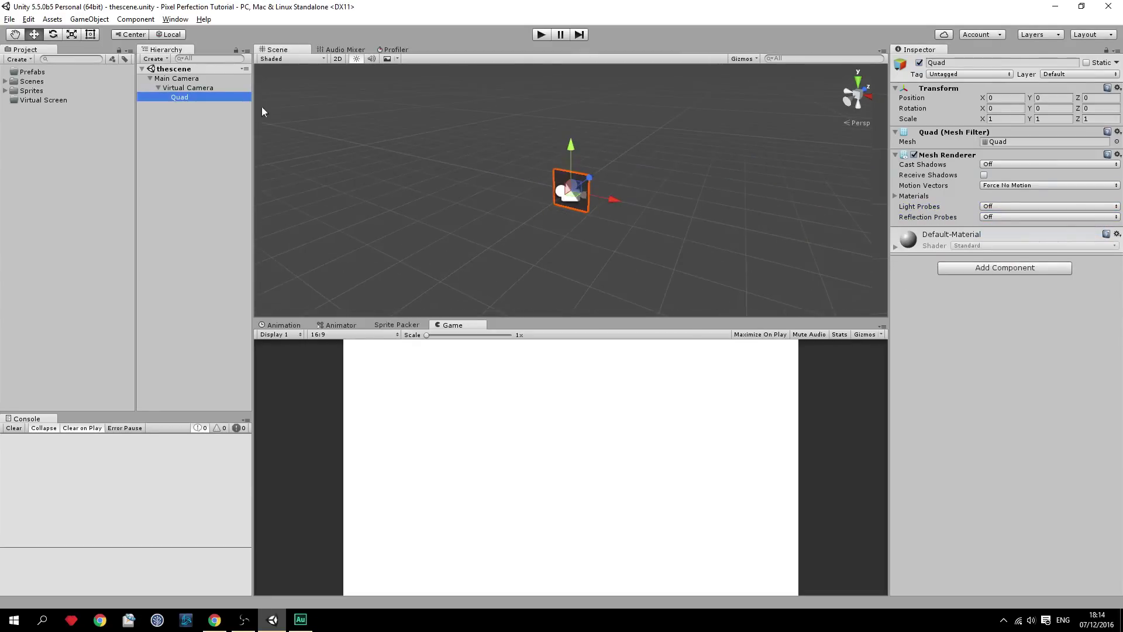
pyautogui.click(338, 58)
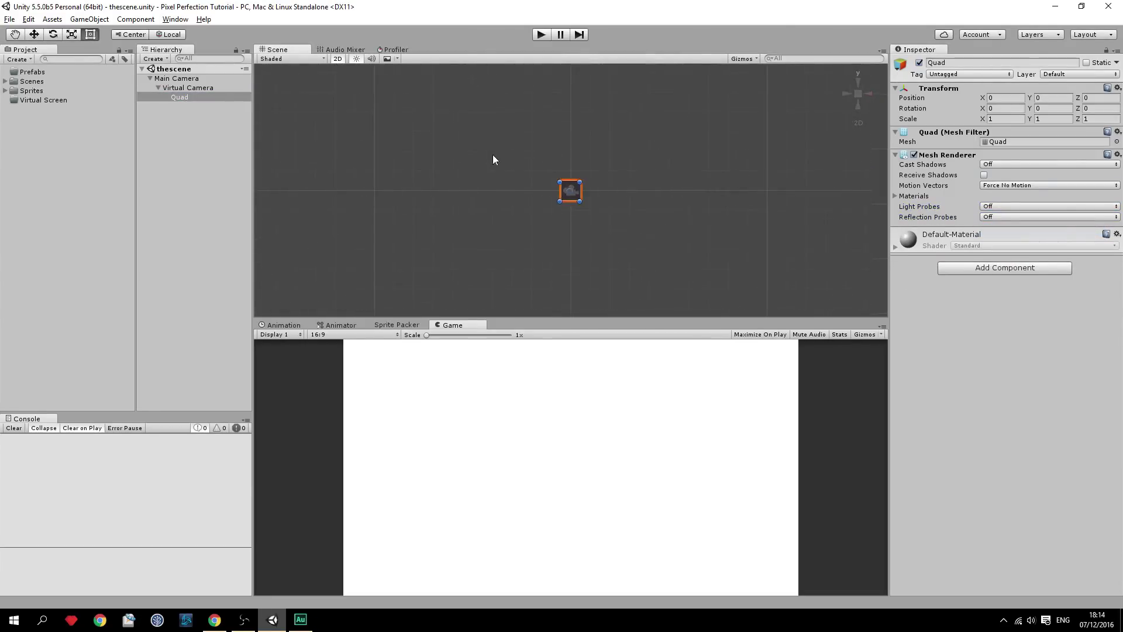
# - Rename the quad 'Virtual Screen' and put it on the Virtual Screen layer
pyautogui.scroll(-3, 515, 167)
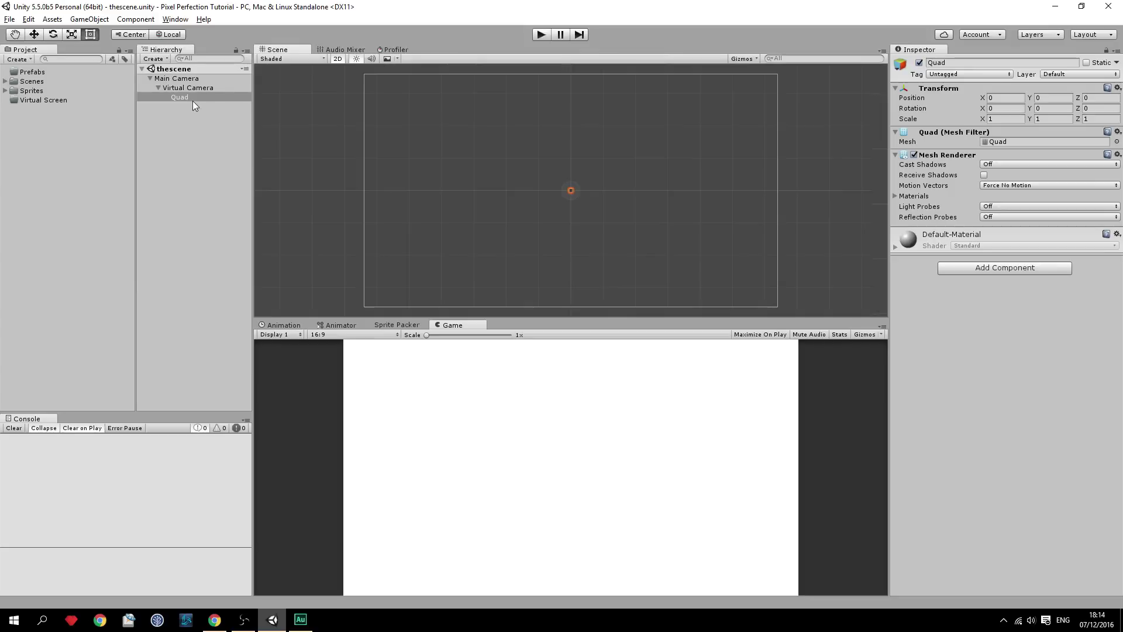
pyautogui.click(962, 62)
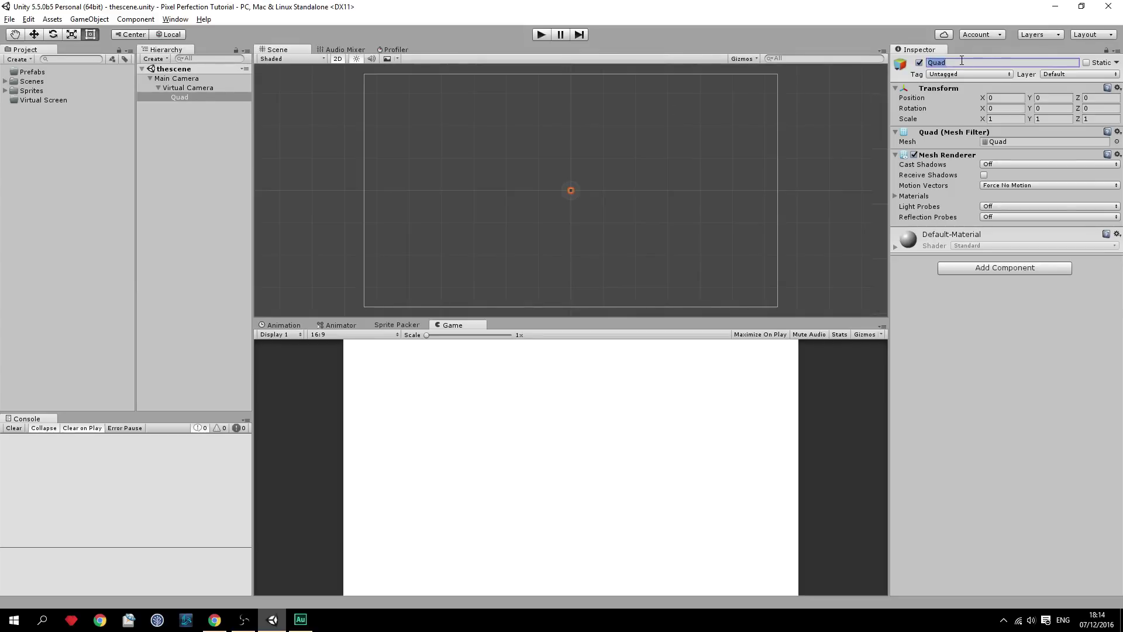
pyautogui.write('Virtual Screen')
pyautogui.press('Return')
pyautogui.click(1053, 75)
pyautogui.click(1059, 151)
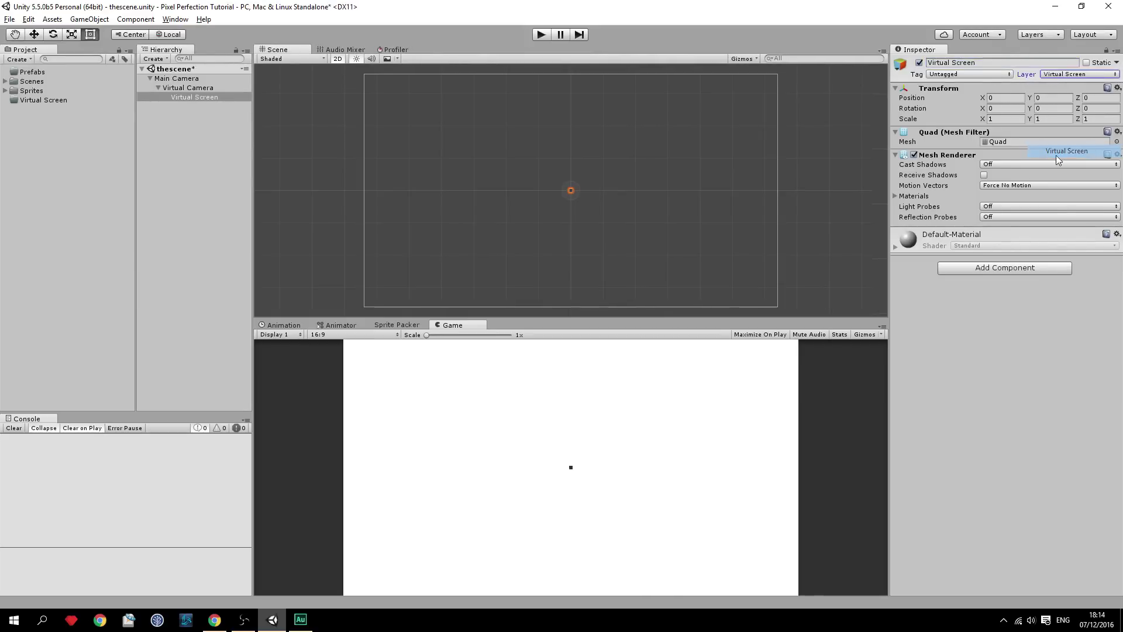
pyautogui.scroll(-1, 556, 204)
pyautogui.scroll(1, 556, 201)
# - Scale the quad to X 128 and Y 72, and save the scene
pyautogui.click(989, 119)
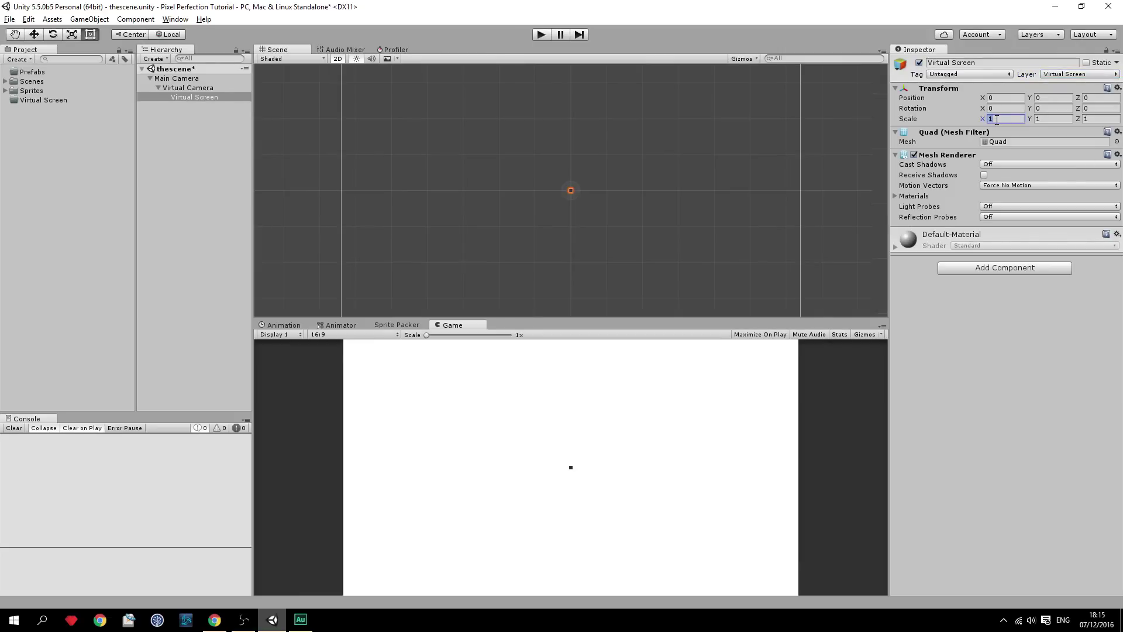
pyautogui.write('128')
pyautogui.press('Tab')
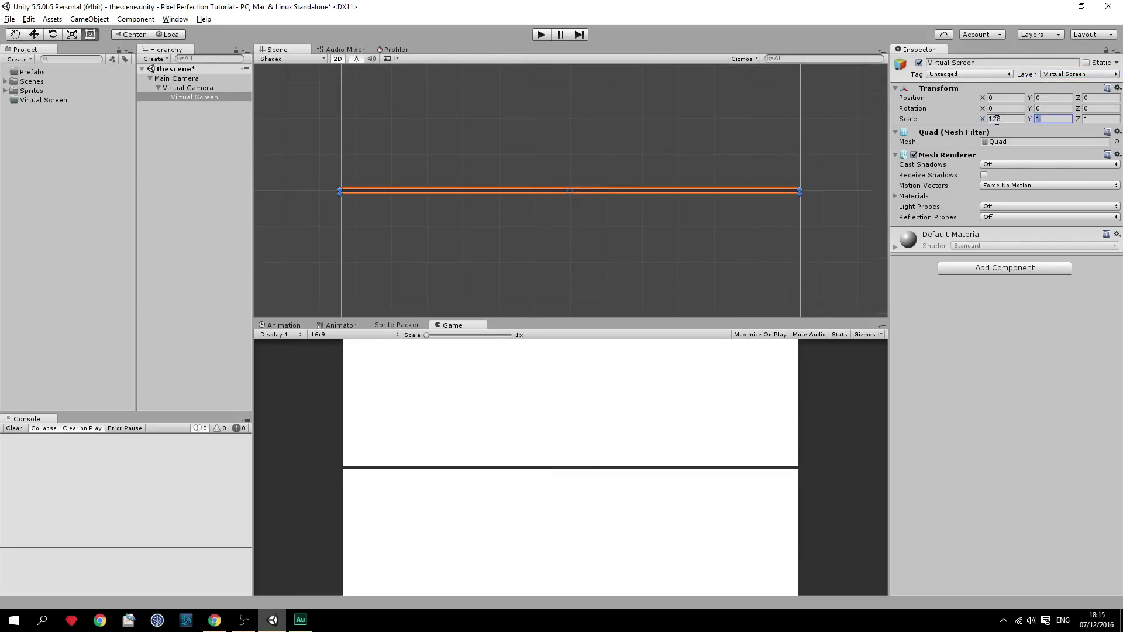
pyautogui.write('72')
pyautogui.hotkey('ctrl', 's')
pyautogui.scroll(-3, 602, 217)
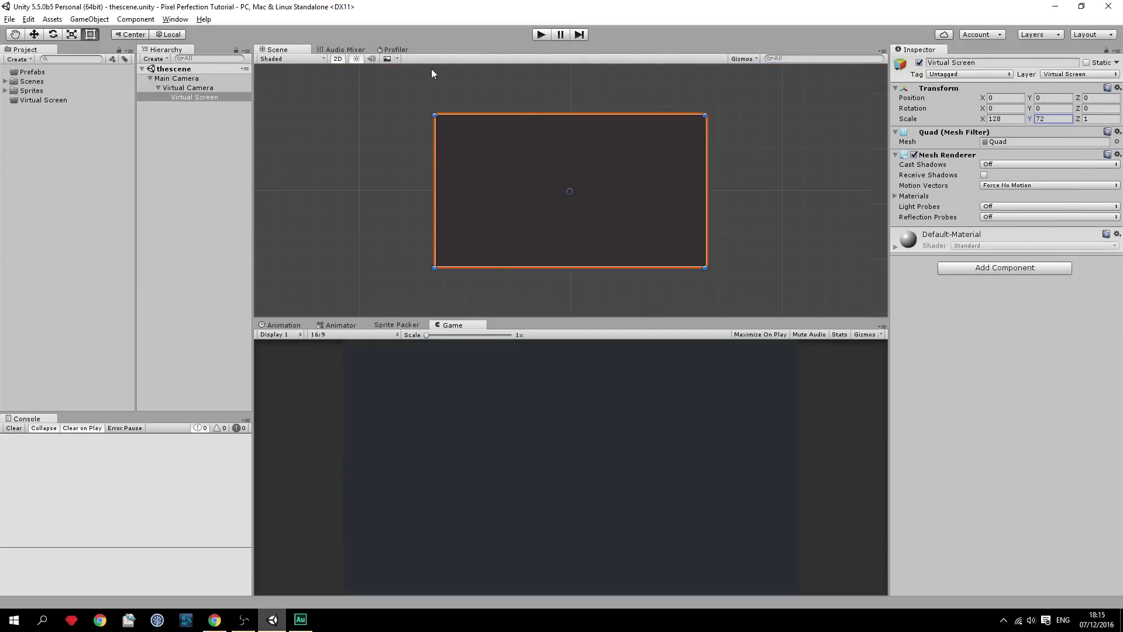
pyautogui.click(170, 97)
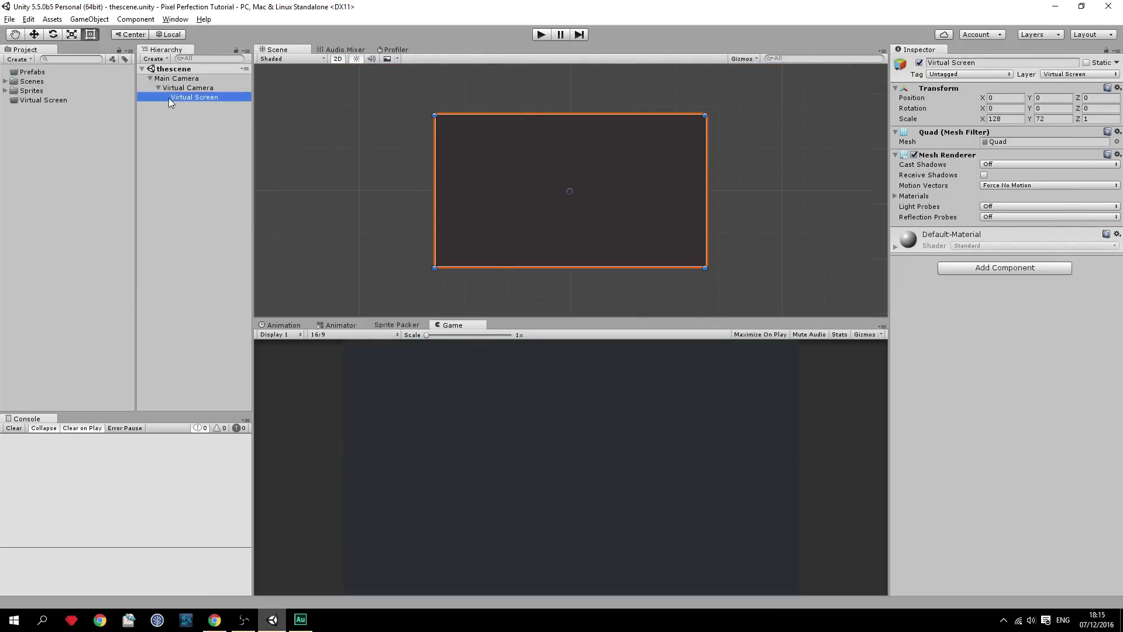
# - Check the Virtual Camera's orthographic size, then return to the Virtual Screen object
pyautogui.doubleClick(187, 87)
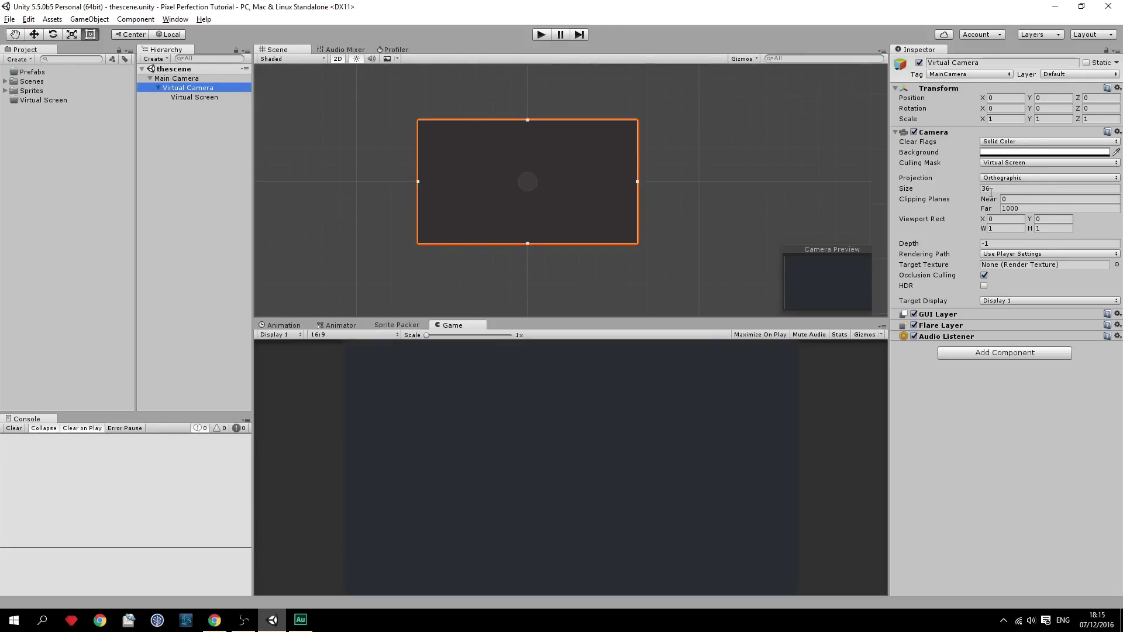
pyautogui.scroll(3, 549, 187)
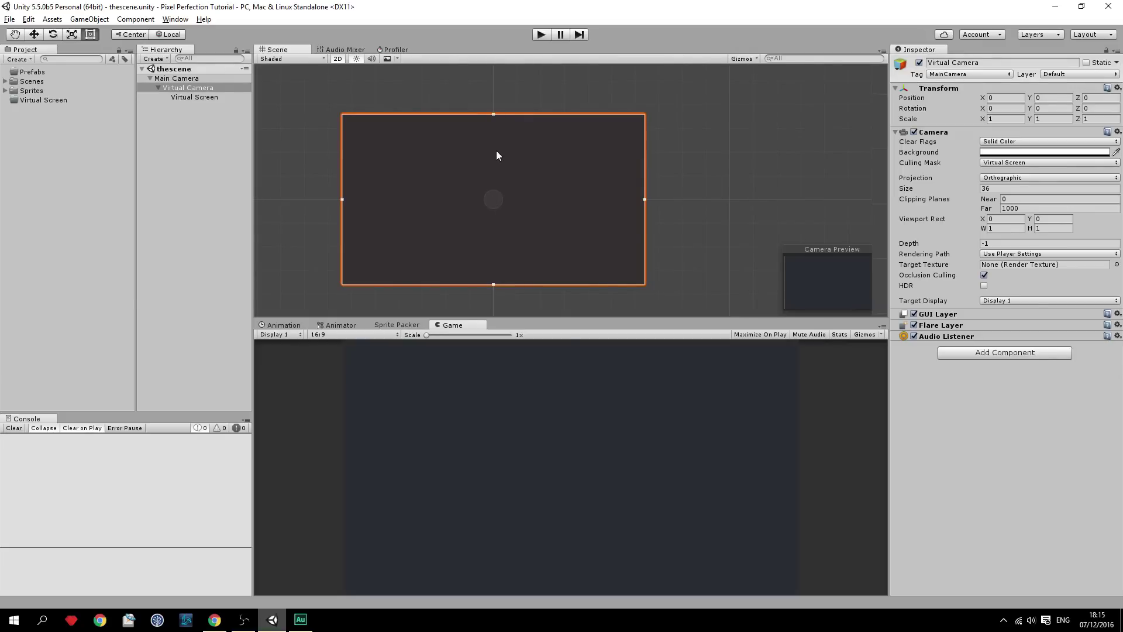
pyautogui.click(993, 190)
pyautogui.click(221, 97)
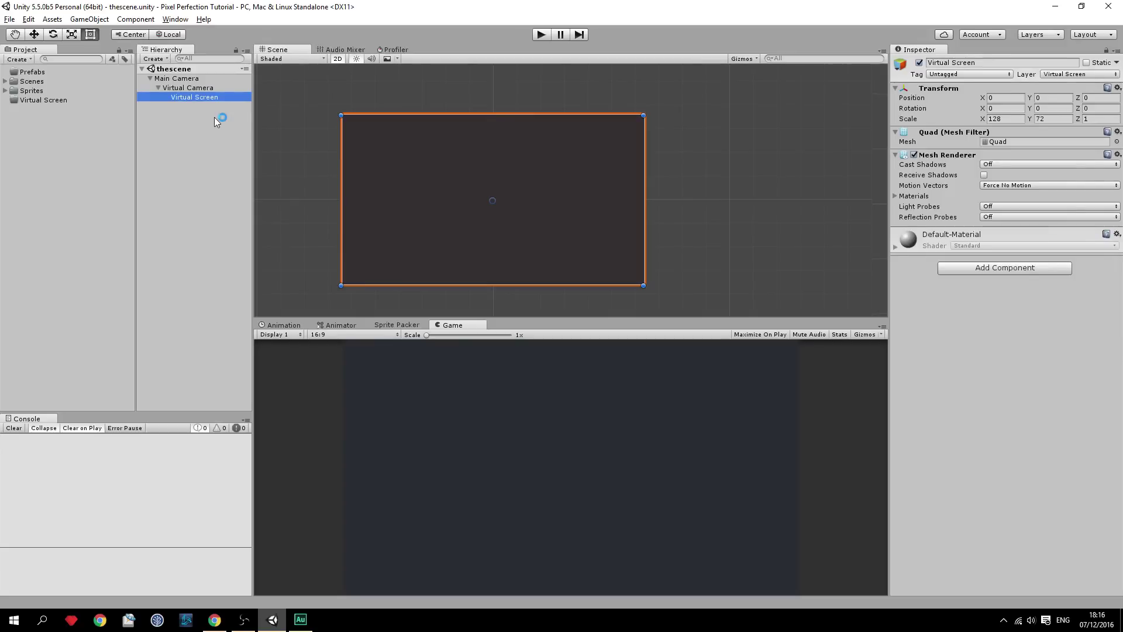
pyautogui.click(228, 88)
pyautogui.click(219, 96)
# - Append 'Quad' to the object's name, making it 'Virtual Screen Quad'
pyautogui.click(219, 96)
pyautogui.click(222, 97)
pyautogui.write('Quad')
pyautogui.press('Return')
pyautogui.click(217, 88)
pyautogui.click(201, 97)
# - Create a Render Texture named 'Virtual Screen Render Texture' in the Virtual Screen folder
pyautogui.click(45, 126)
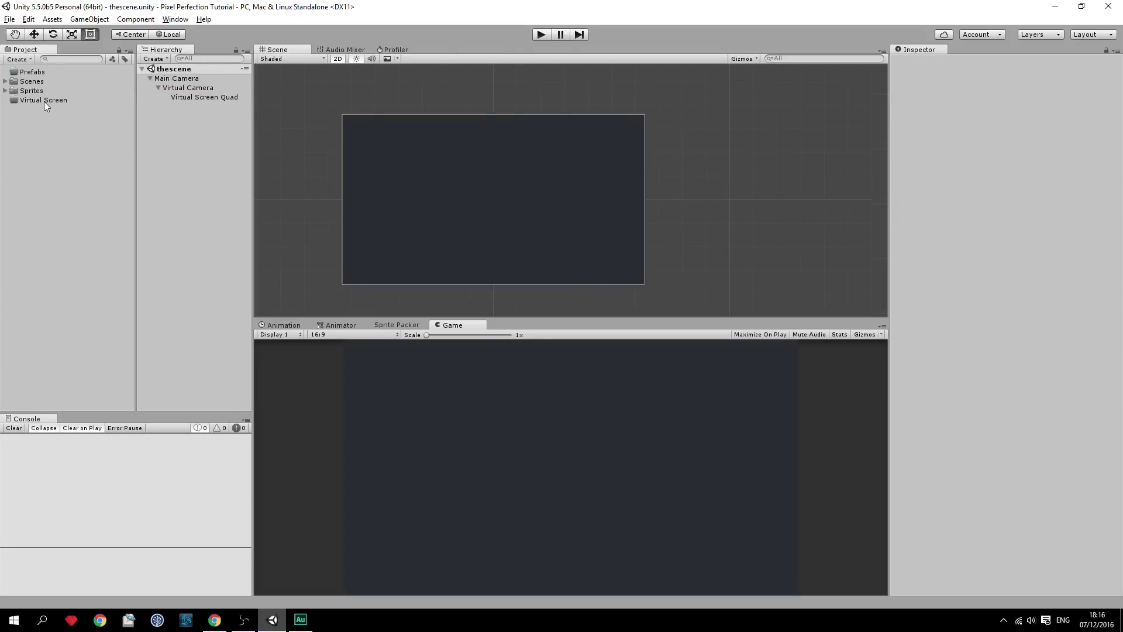
pyautogui.click(36, 101)
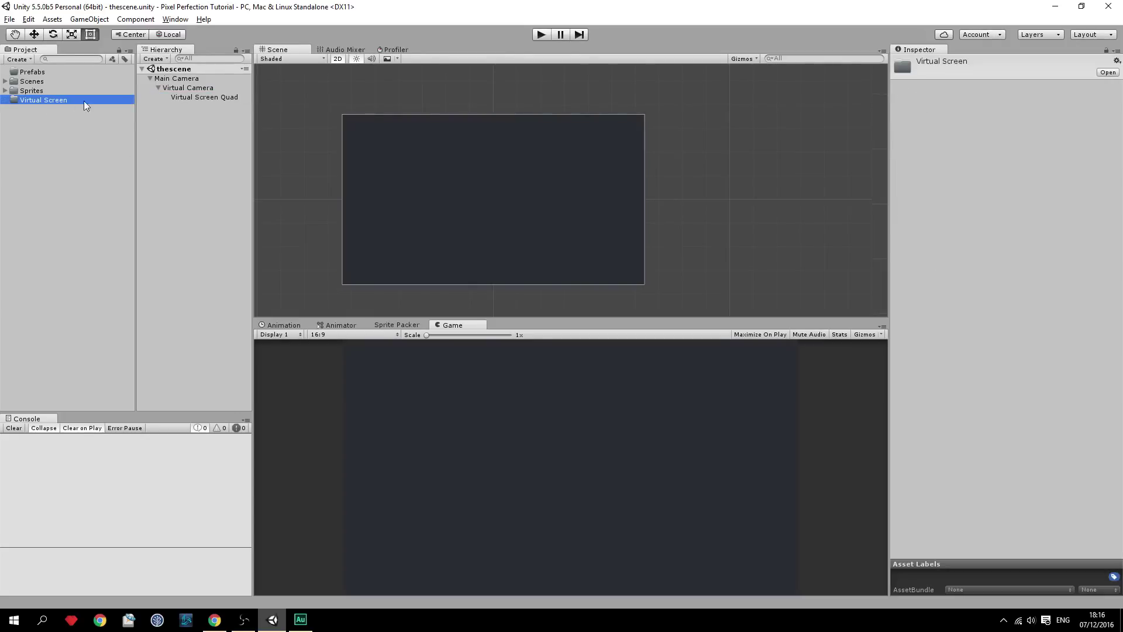
pyautogui.rightClick(48, 103)
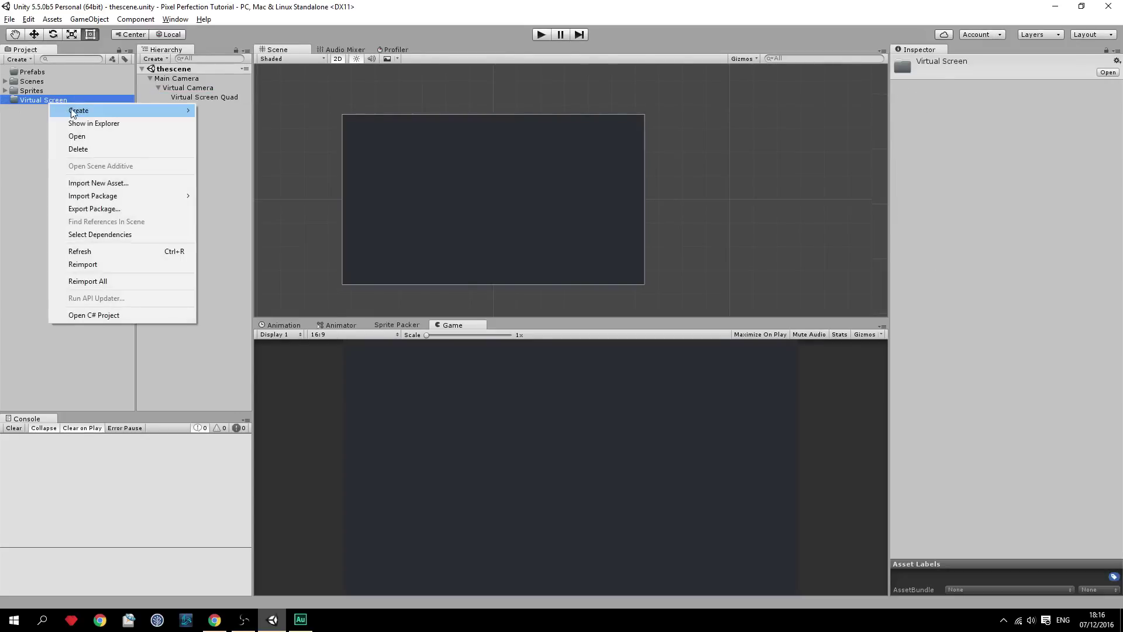
pyautogui.moveTo(73, 110)
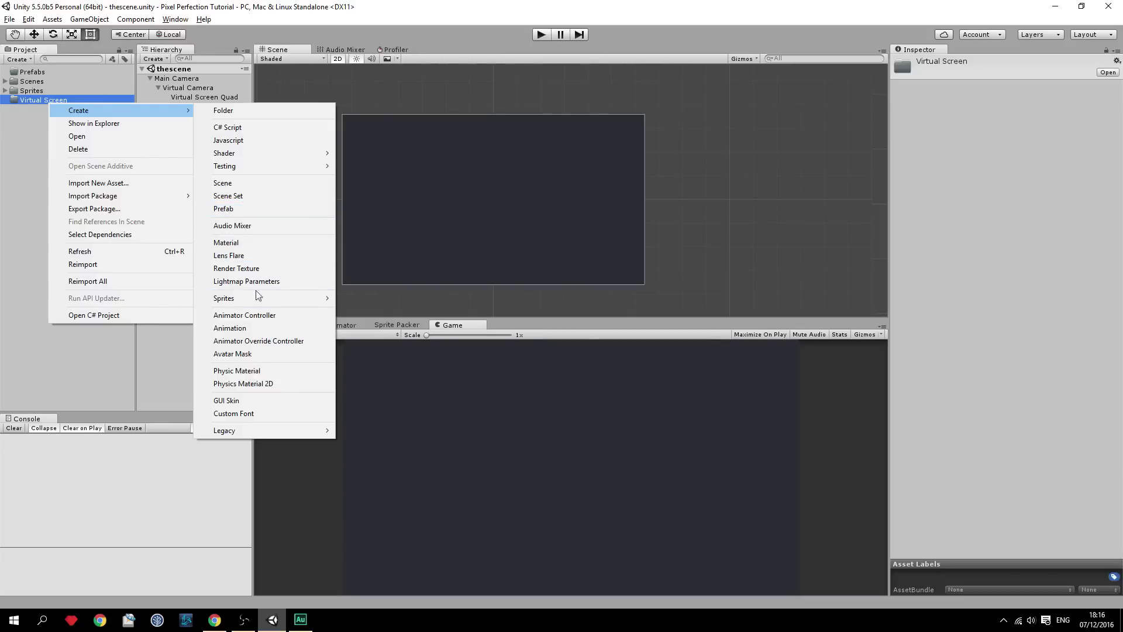
pyautogui.click(267, 268)
pyautogui.press('BackSpace')
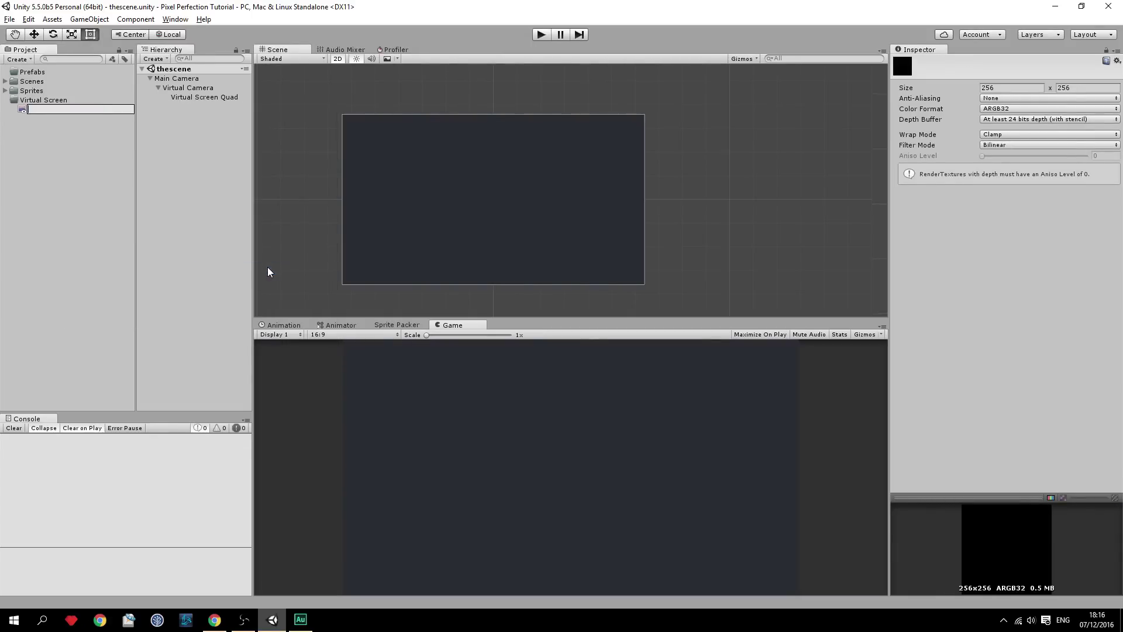
pyautogui.write('Virtual Screen Render Texture')
pyautogui.press('Return')
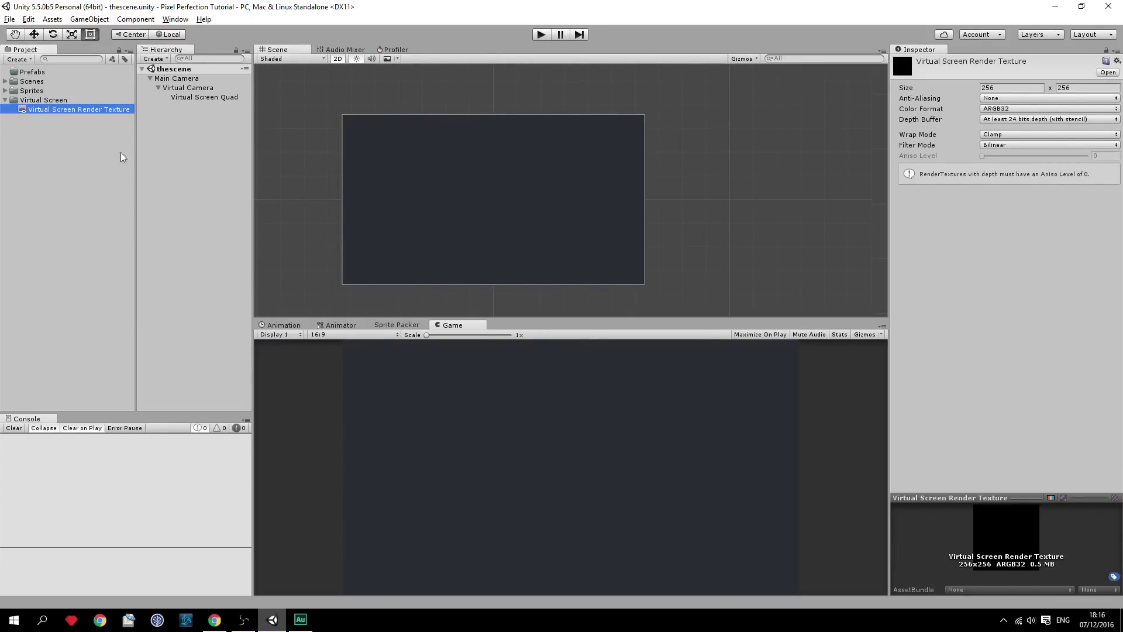
pyautogui.click(76, 135)
pyautogui.click(79, 109)
# - Set the render texture size to 128 × 72 and Filter Mode to Point
pyautogui.click(1004, 89)
pyautogui.write('128')
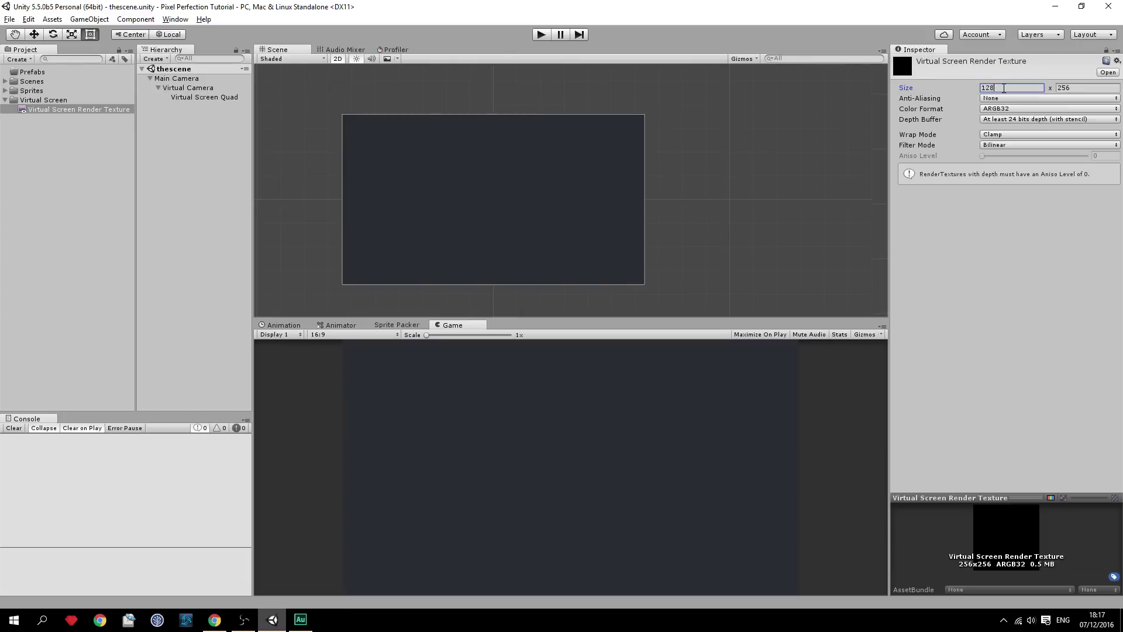
pyautogui.press('Tab')
pyautogui.write('72')
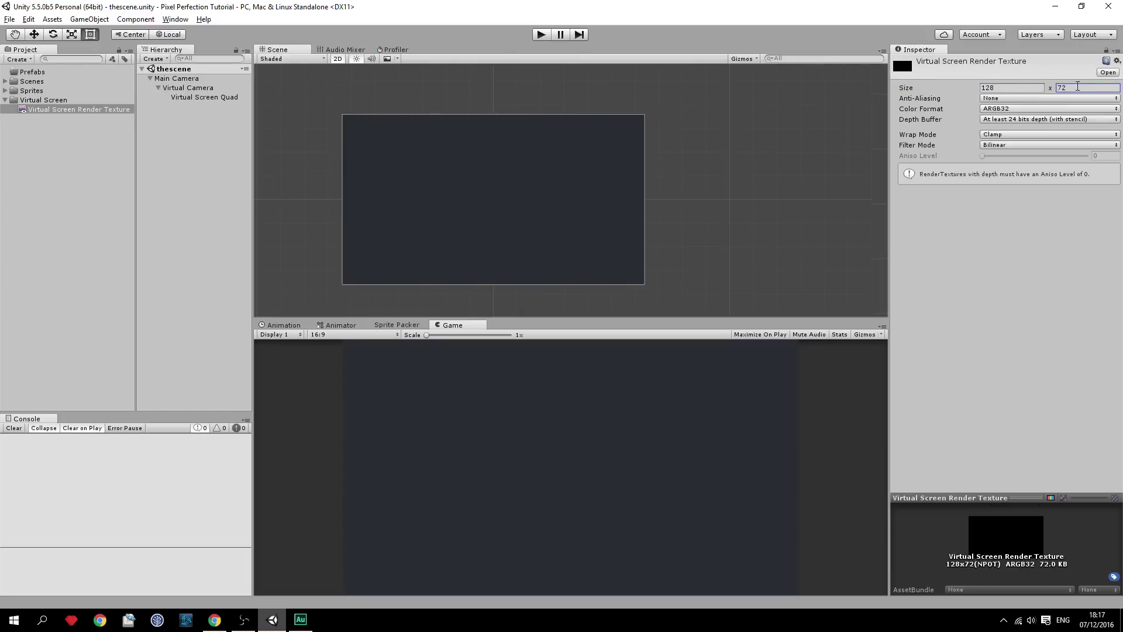
pyautogui.click(988, 147)
pyautogui.click(1023, 157)
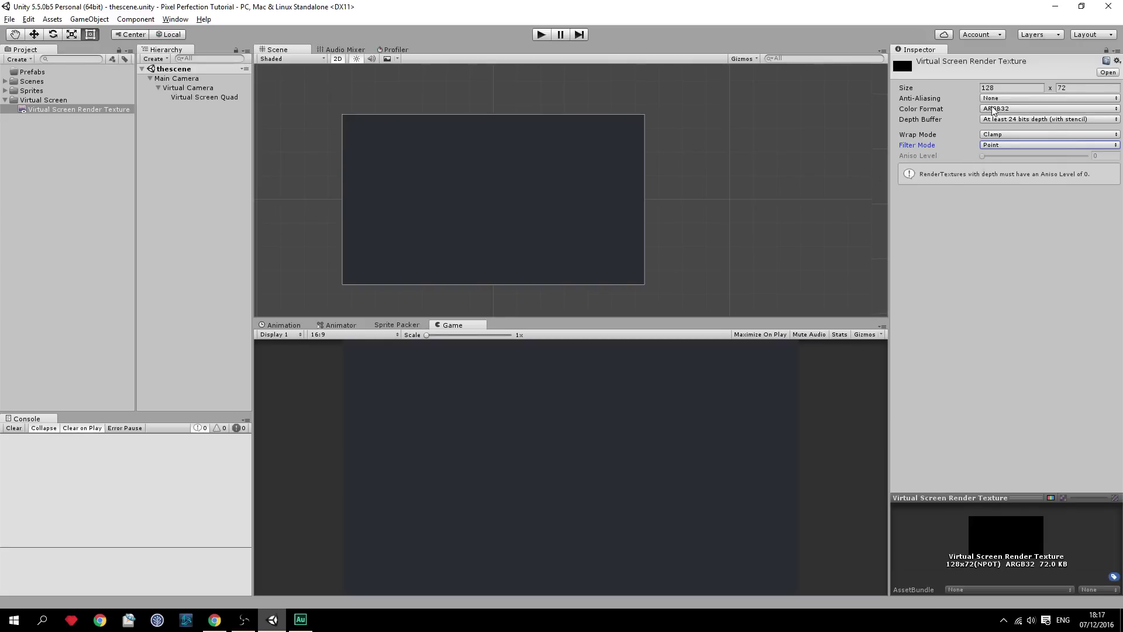
# - Create a new material inside the Virtual Screen folder
pyautogui.click(121, 111)
pyautogui.rightClick(50, 102)
pyautogui.moveTo(65, 110)
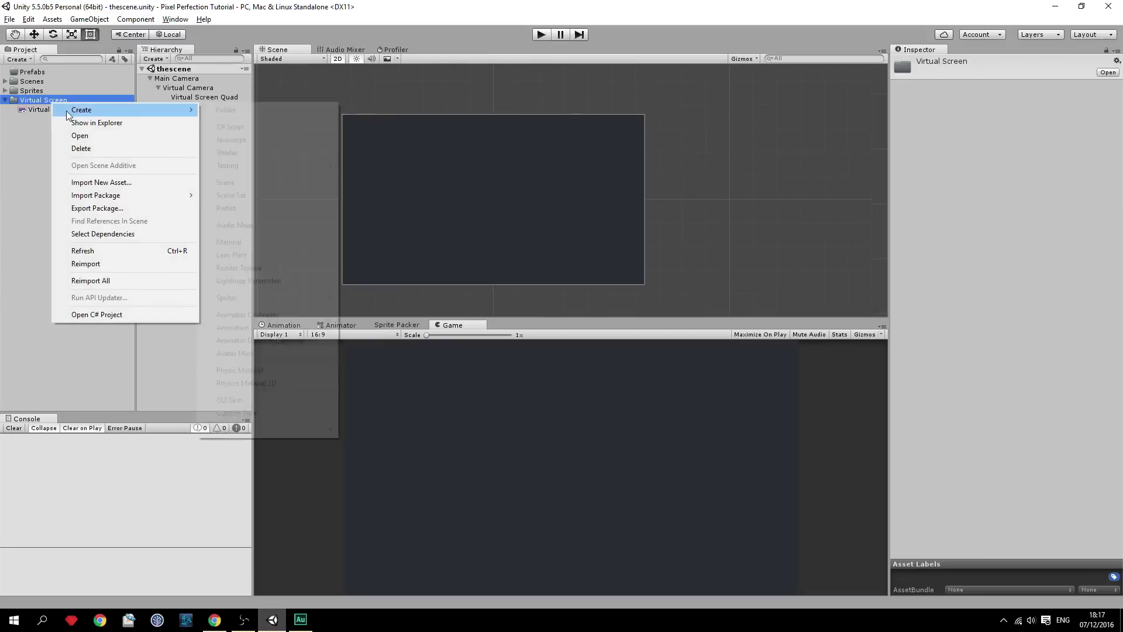
pyautogui.click(237, 242)
# - Name the material 'Virtual Screen Render Material' and bring up its shader choices
pyautogui.press('BackSpace')
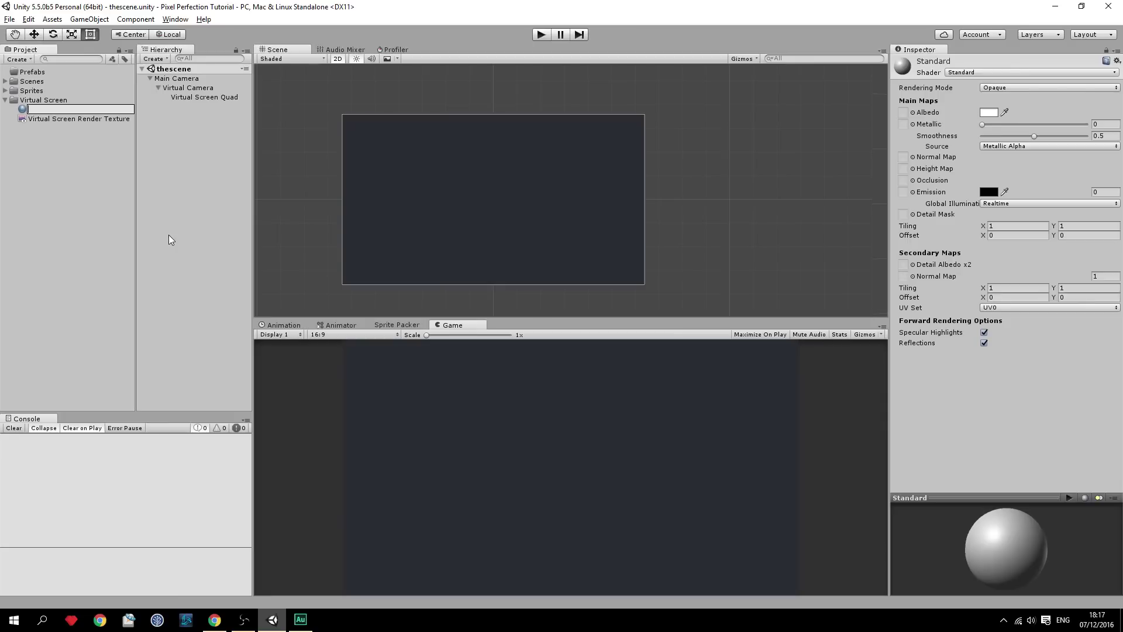
pyautogui.write('Virtal')
pyautogui.press('BackSpace')
pyautogui.press('BackSpace')
pyautogui.press('BackSpace')
pyautogui.write('tual Screen Render Material')
pyautogui.press('BackSpace')
pyautogui.press('BackSpace')
pyautogui.press('BackSpace')
pyautogui.press('BackSpace')
pyautogui.press('BackSpace')
pyautogui.press('BackSpace')
pyautogui.press('BackSpace')
pyautogui.press('BackSpace')
pyautogui.write('Material')
pyautogui.press('Return')
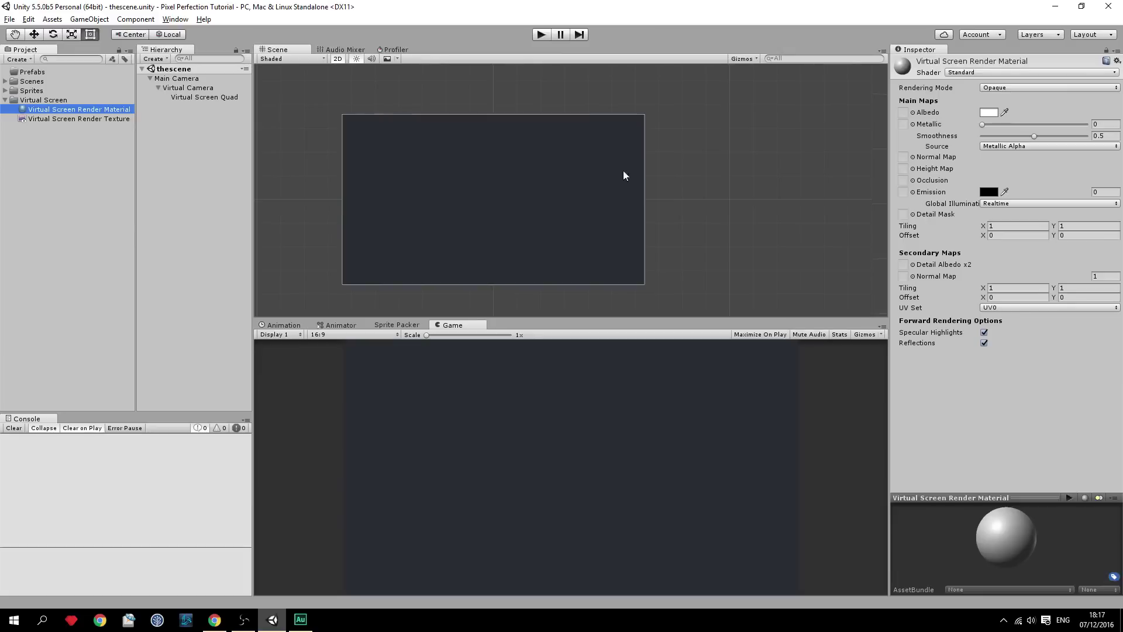
pyautogui.click(1003, 70)
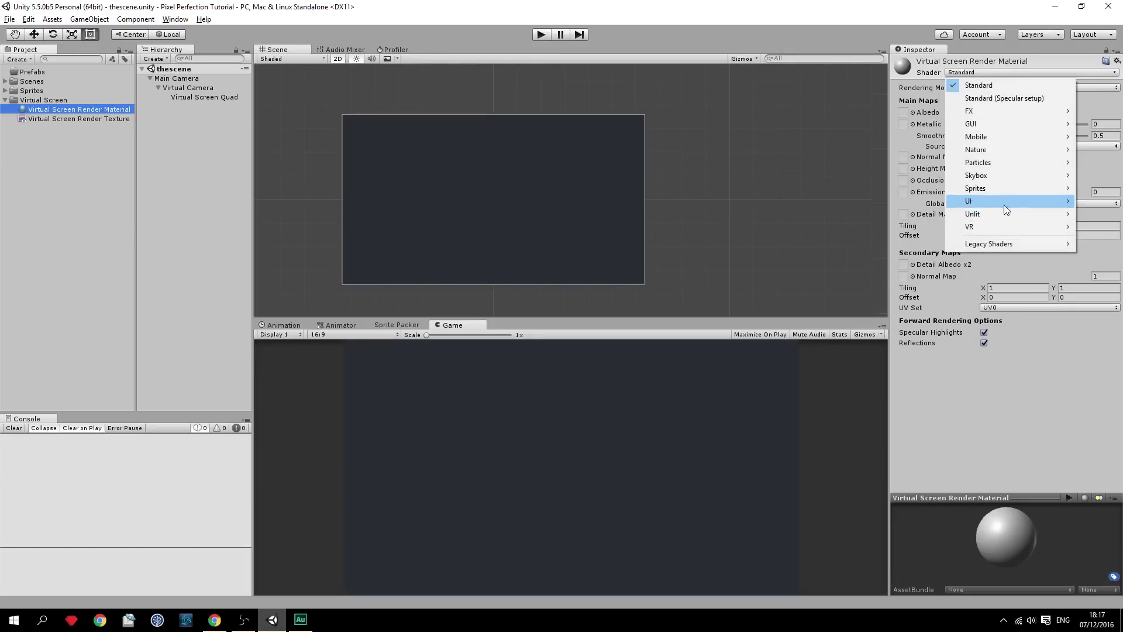
pyautogui.moveTo(996, 217)
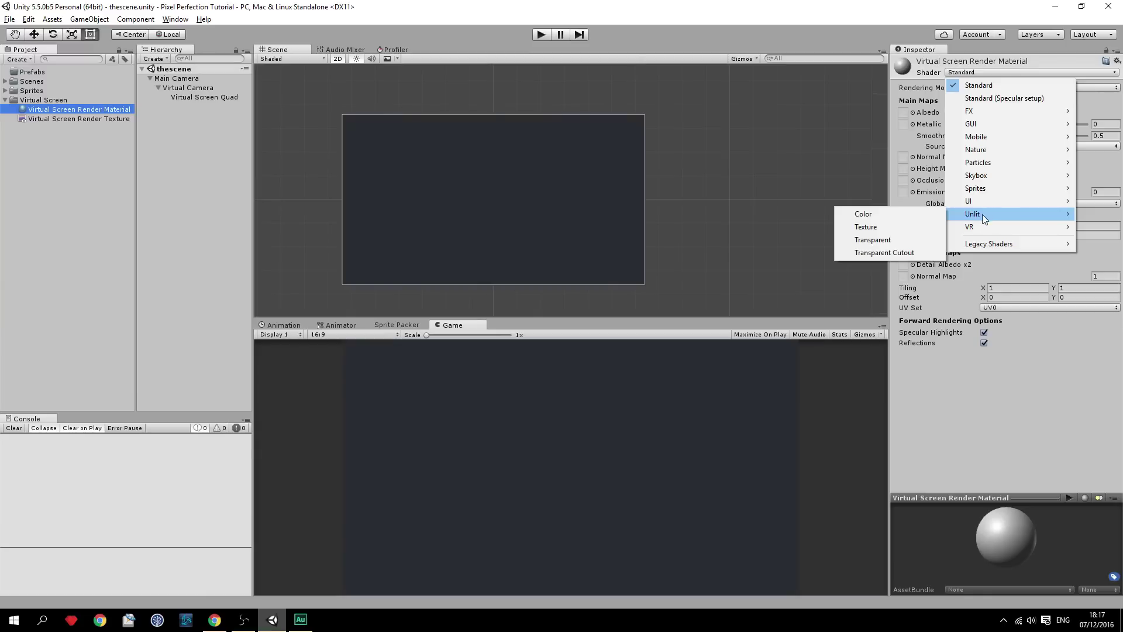
# - Switch the material to Unlit/Texture and use the render texture as its base texture
pyautogui.click(903, 229)
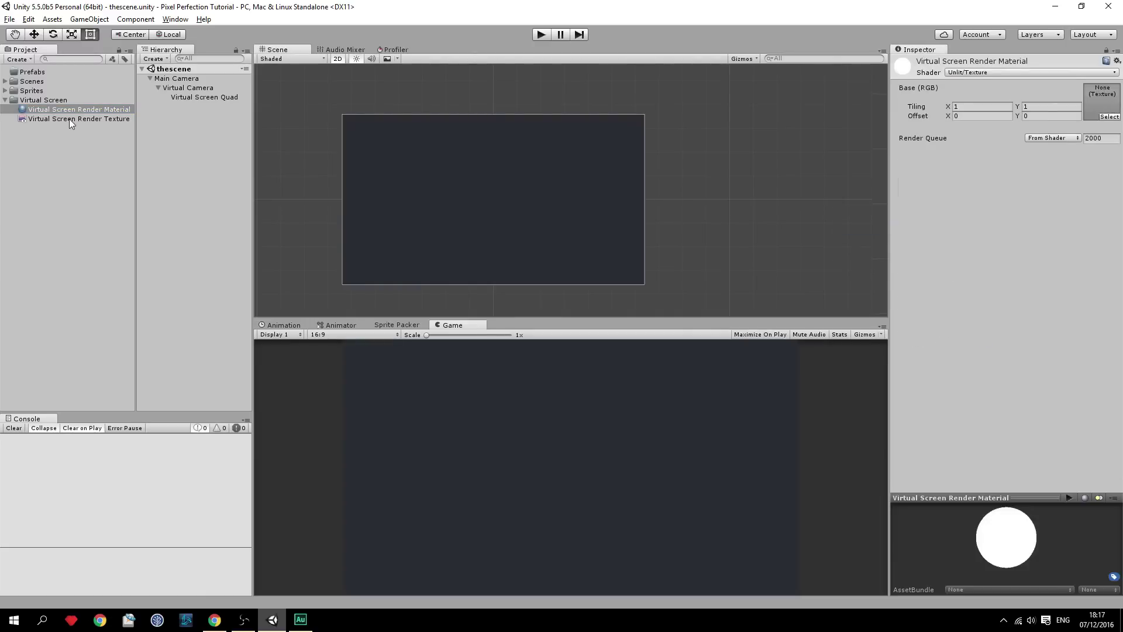
pyautogui.moveTo(68, 119); pyautogui.dragTo(1100, 108)
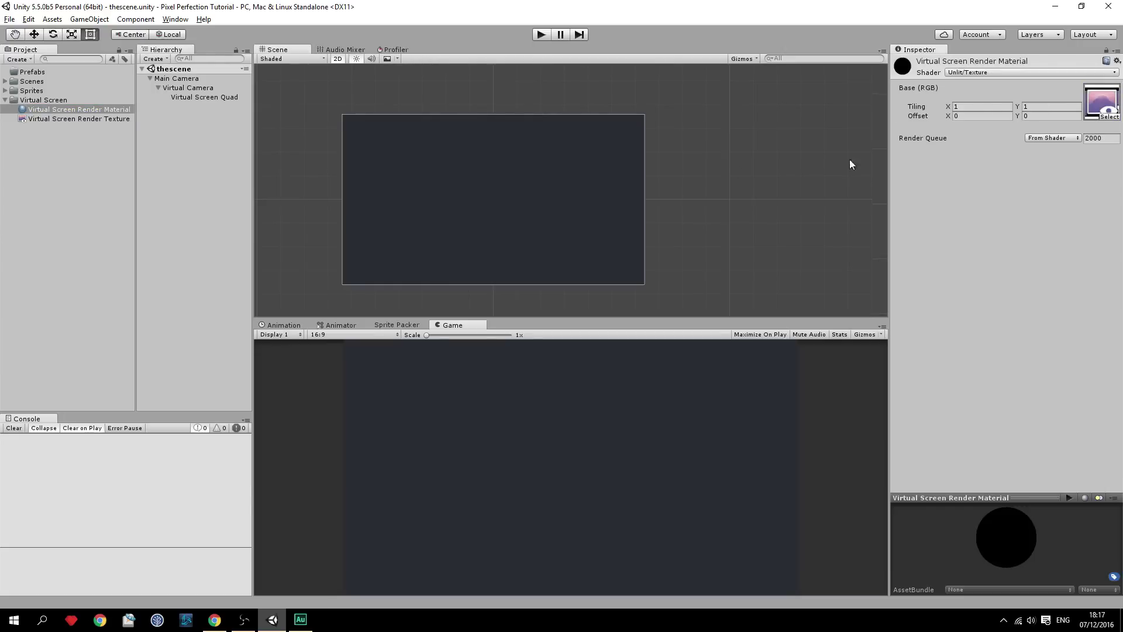
pyautogui.click(41, 119)
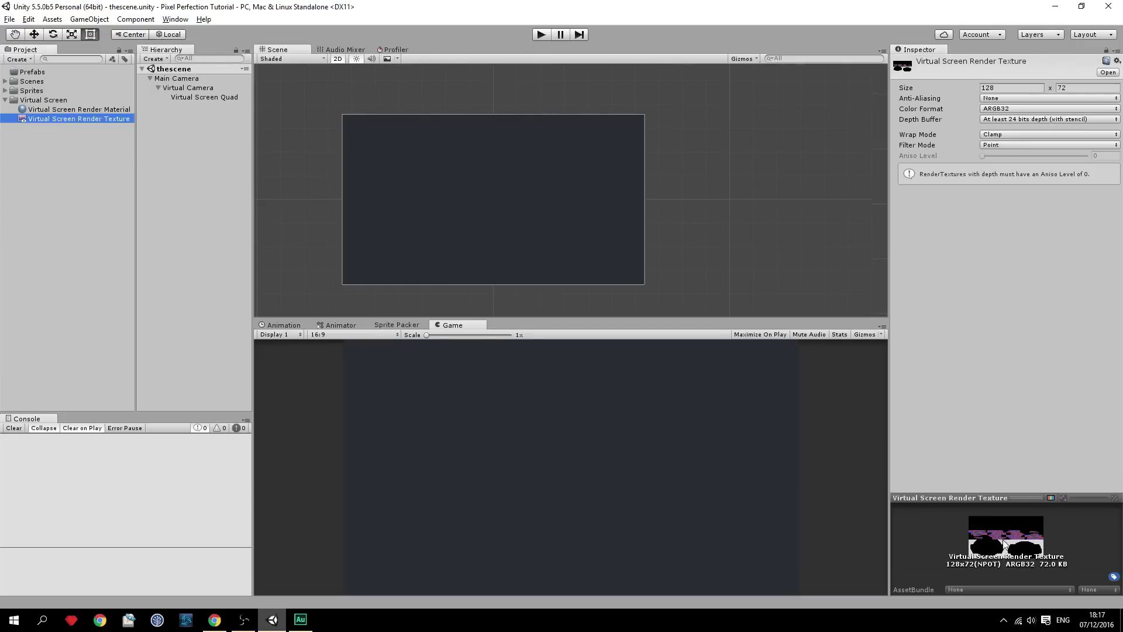
pyautogui.moveTo(978, 493); pyautogui.dragTo(978, 370)
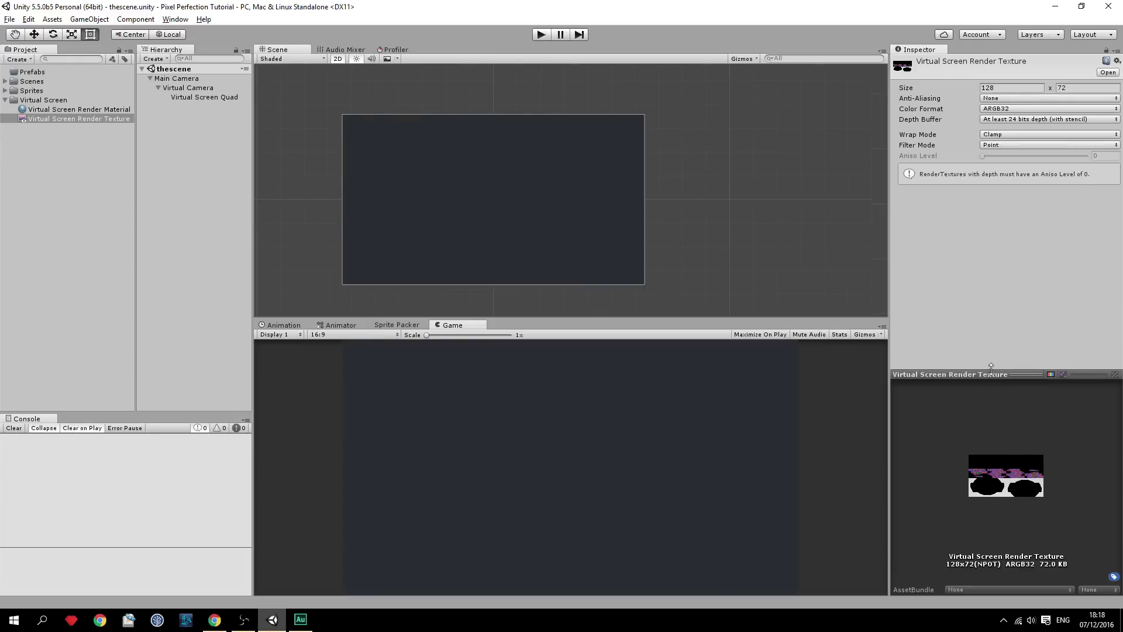
pyautogui.moveTo(1000, 372); pyautogui.dragTo(977, 489)
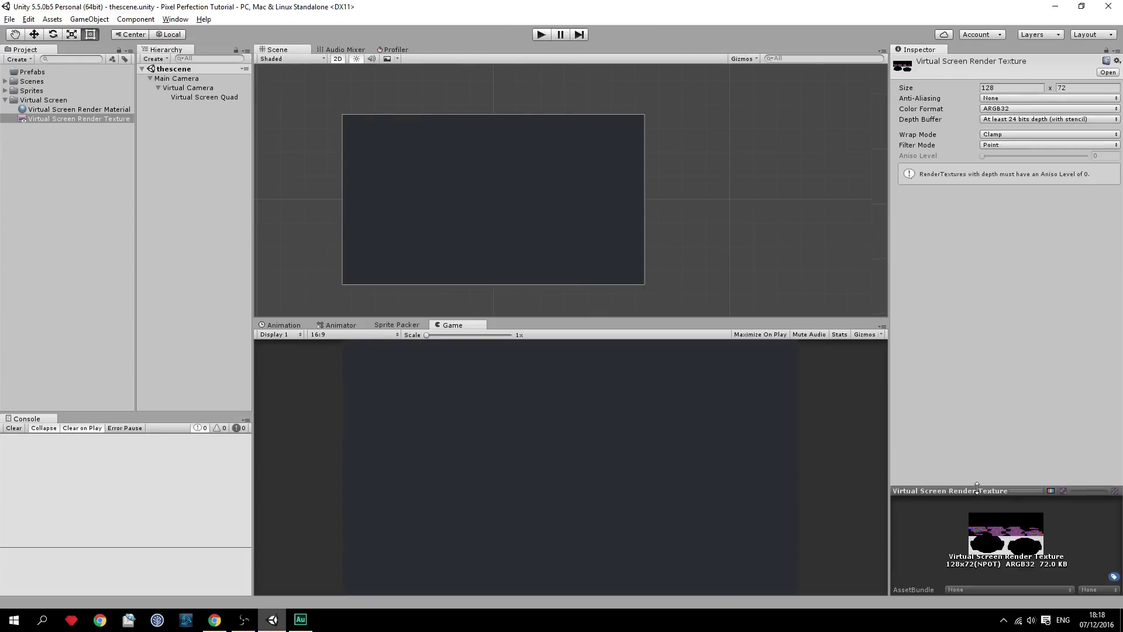
# - Make Main Camera target the render texture, apply the material to Virtual Screen Quad, and save
pyautogui.click(170, 79)
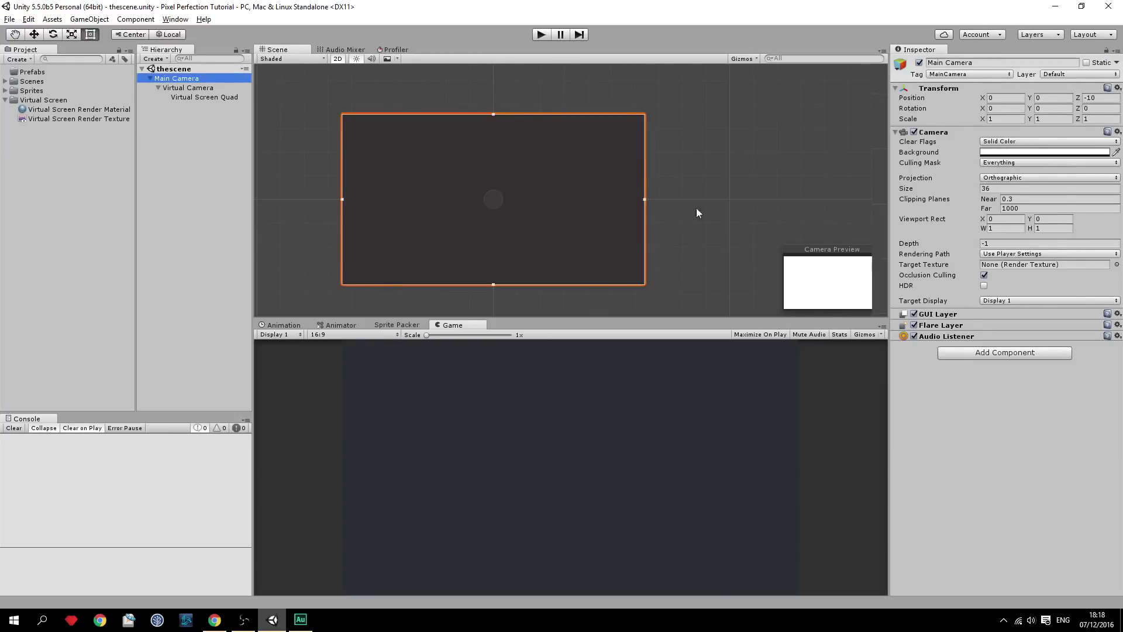
pyautogui.moveTo(82, 121); pyautogui.dragTo(1002, 271)
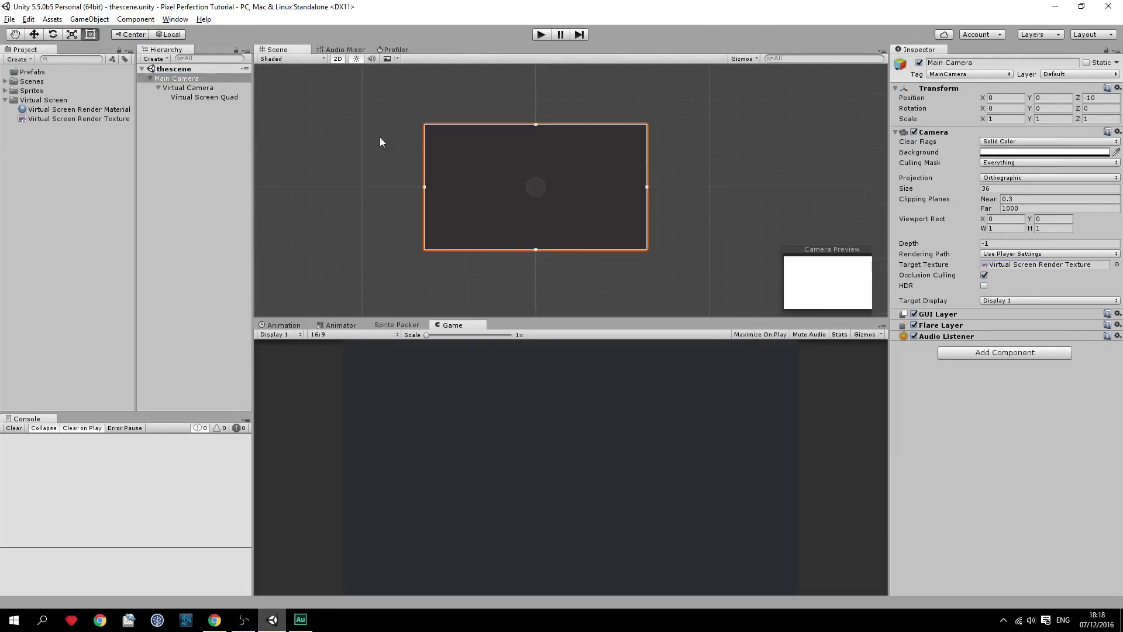
pyautogui.click(183, 97)
pyautogui.moveTo(78, 112); pyautogui.dragTo(1019, 386)
pyautogui.hotkey('ctrl', 's')
pyautogui.scroll(2, 634, 225)
pyautogui.scroll(-4, 634, 226)
pyautogui.click(634, 226)
pyautogui.scroll(1, 469, 228)
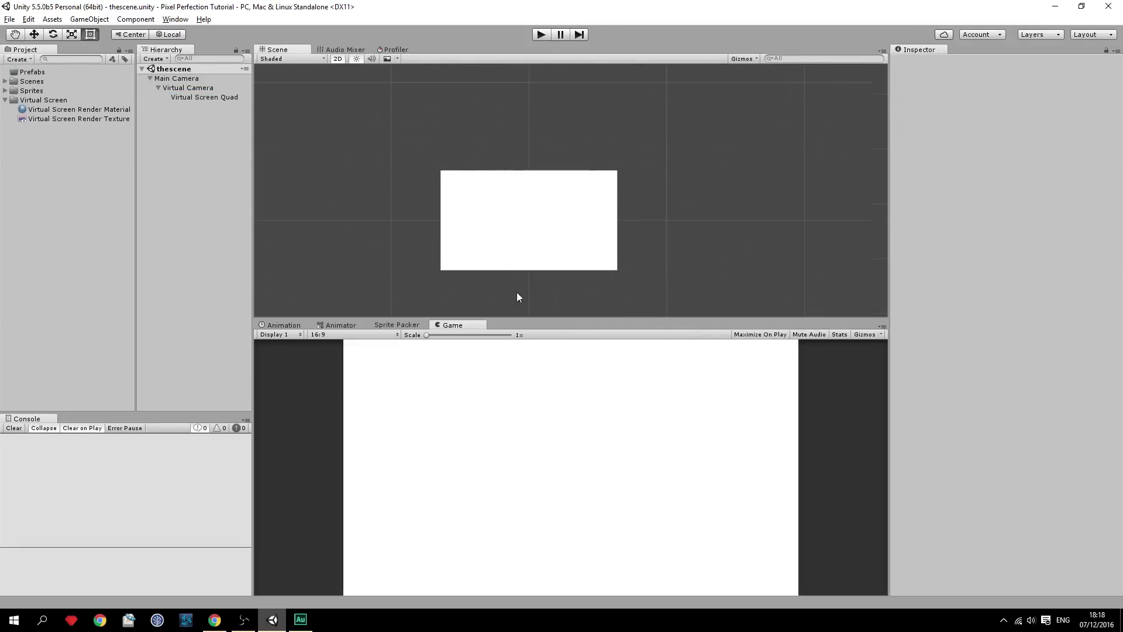
pyautogui.scroll(4, 513, 289)
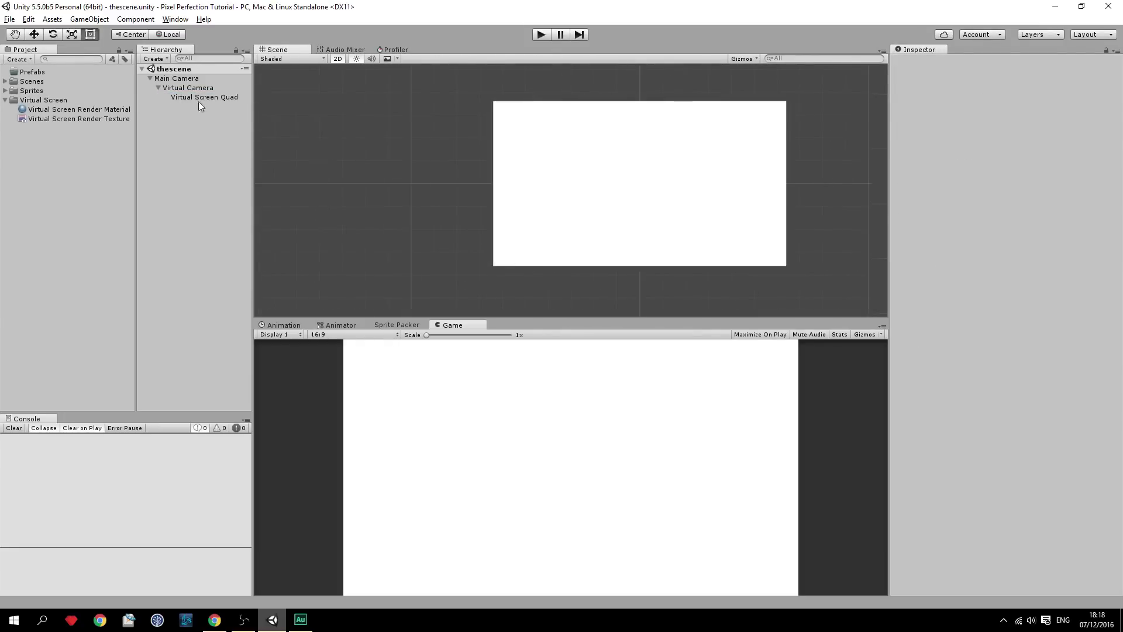
# - Add a Cube to the scene and frame the view around it
pyautogui.rightClick(172, 179)
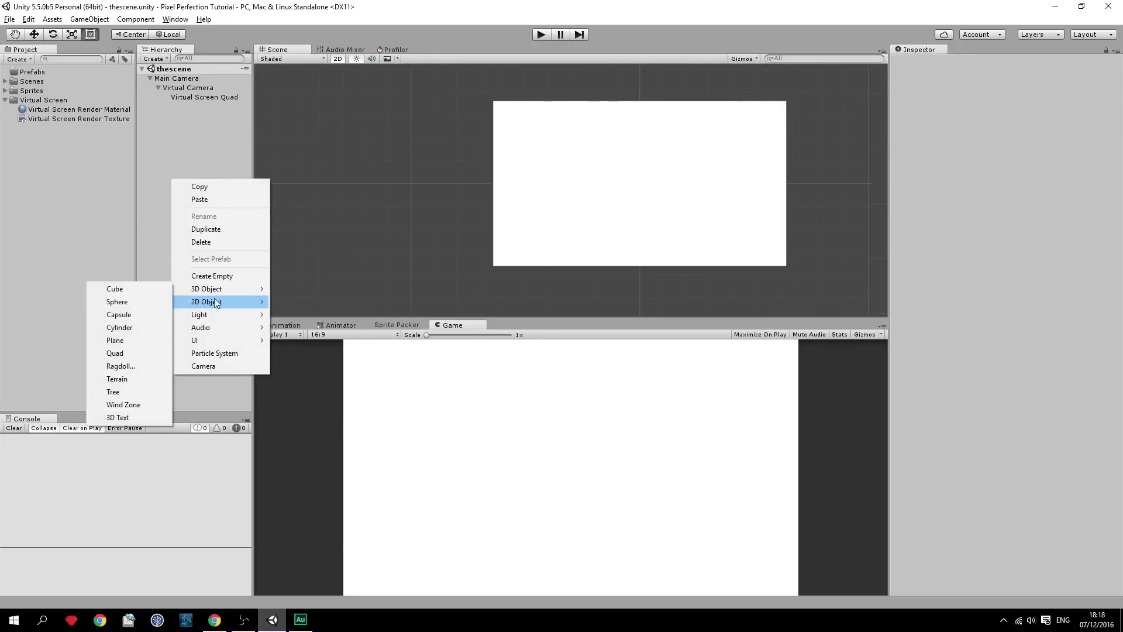
pyautogui.press('Escape')
pyautogui.press('Escape')
pyautogui.rightClick(198, 205)
pyautogui.moveTo(233, 314)
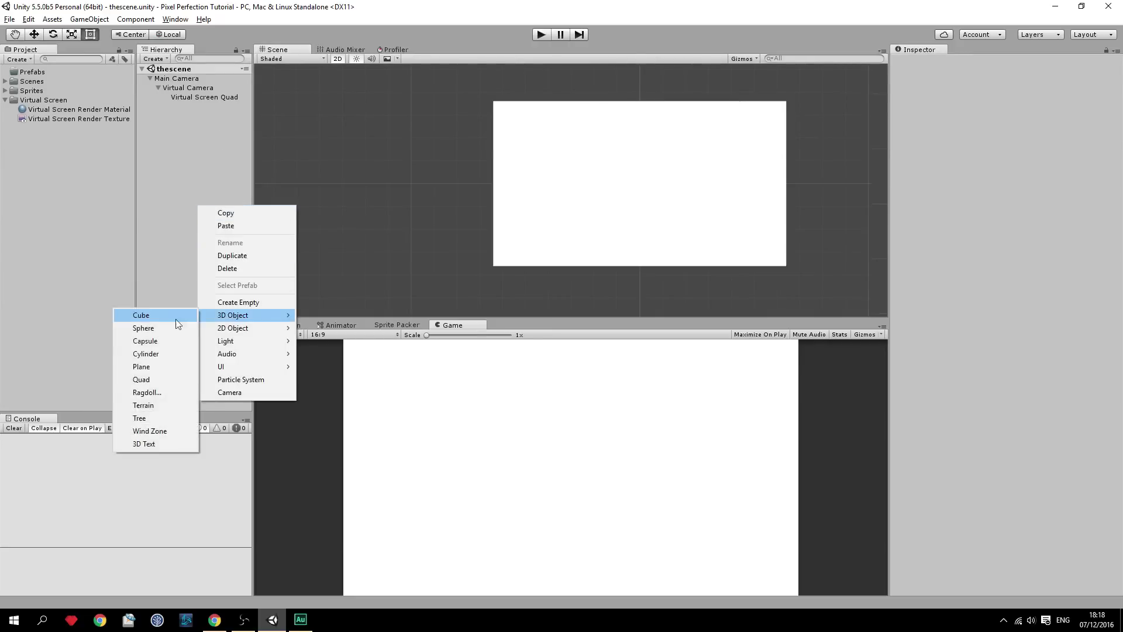
pyautogui.click(160, 317)
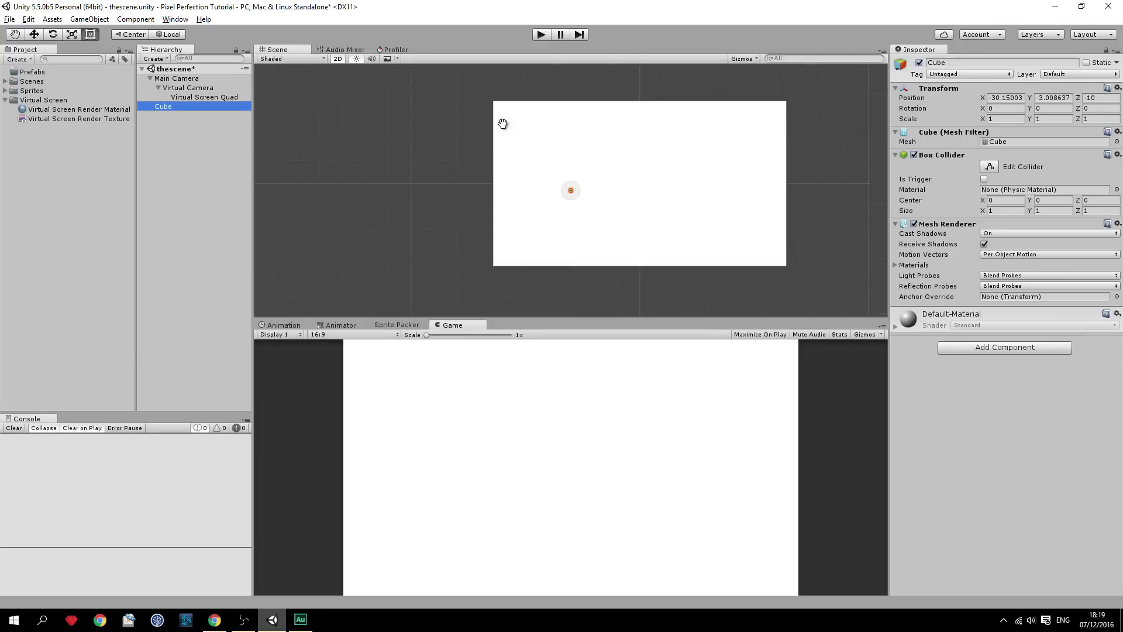
pyautogui.moveTo(502, 123); pyautogui.dragTo(495, 125, button='middle')
pyautogui.click(205, 111)
pyautogui.doubleClick(207, 106)
pyautogui.press('t')
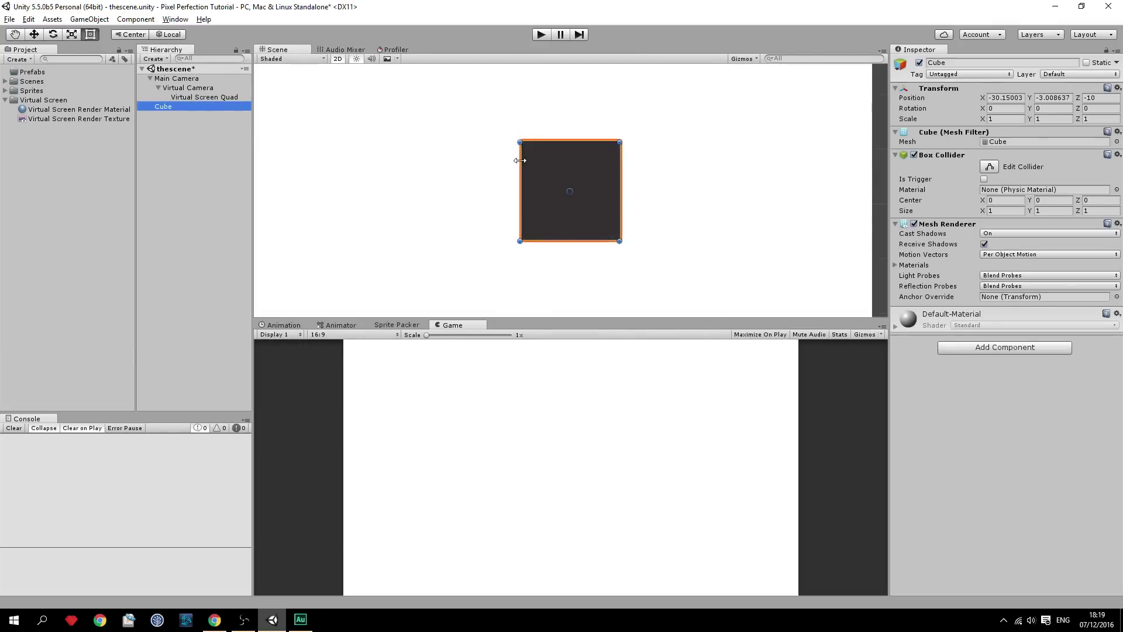
pyautogui.scroll(-3, 673, 155)
# - Set the Cube's Z position to 10, save, and move it into the camera frame
pyautogui.click(1105, 106)
pyautogui.write('10.42')
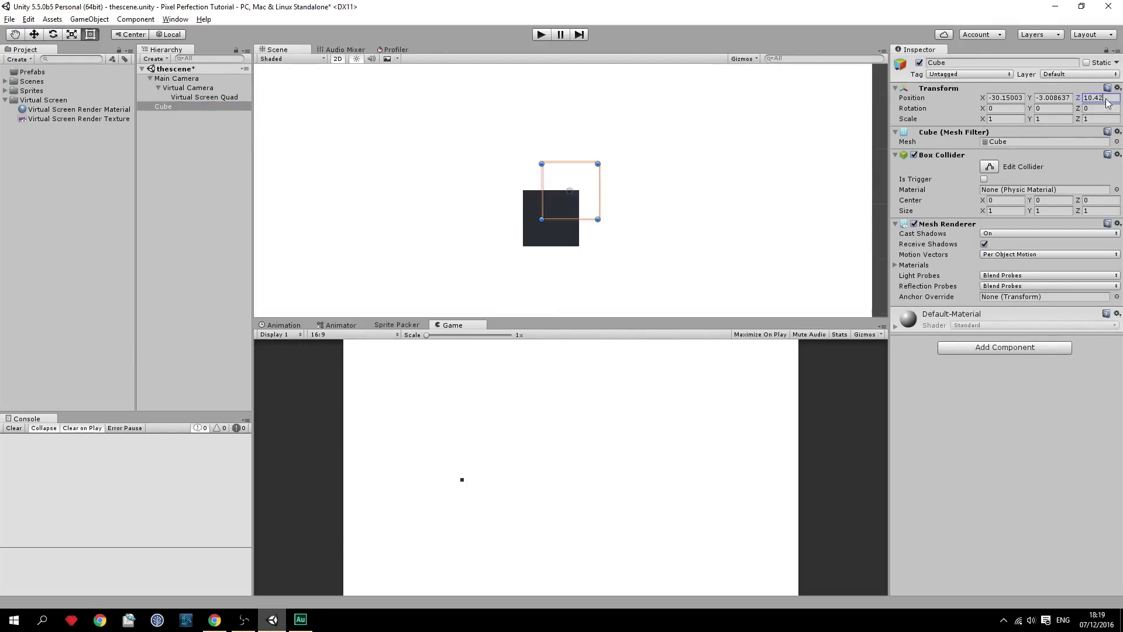
pyautogui.press('BackSpace')
pyautogui.press('BackSpace')
pyautogui.press('BackSpace')
pyautogui.hotkey('ctrl', 's')
pyautogui.scroll(-10, 660, 183)
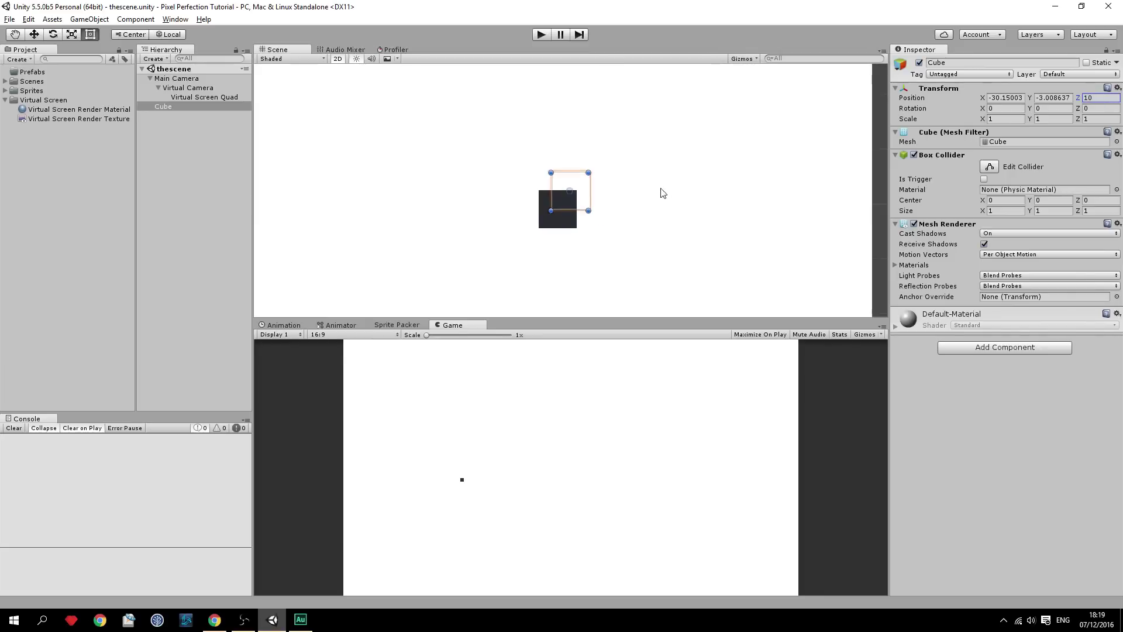
pyautogui.moveTo(642, 154); pyautogui.dragTo(517, 203, button='middle')
pyautogui.scroll(-4, 509, 206)
pyautogui.press('w')
pyautogui.moveTo(518, 212); pyautogui.dragTo(582, 209)
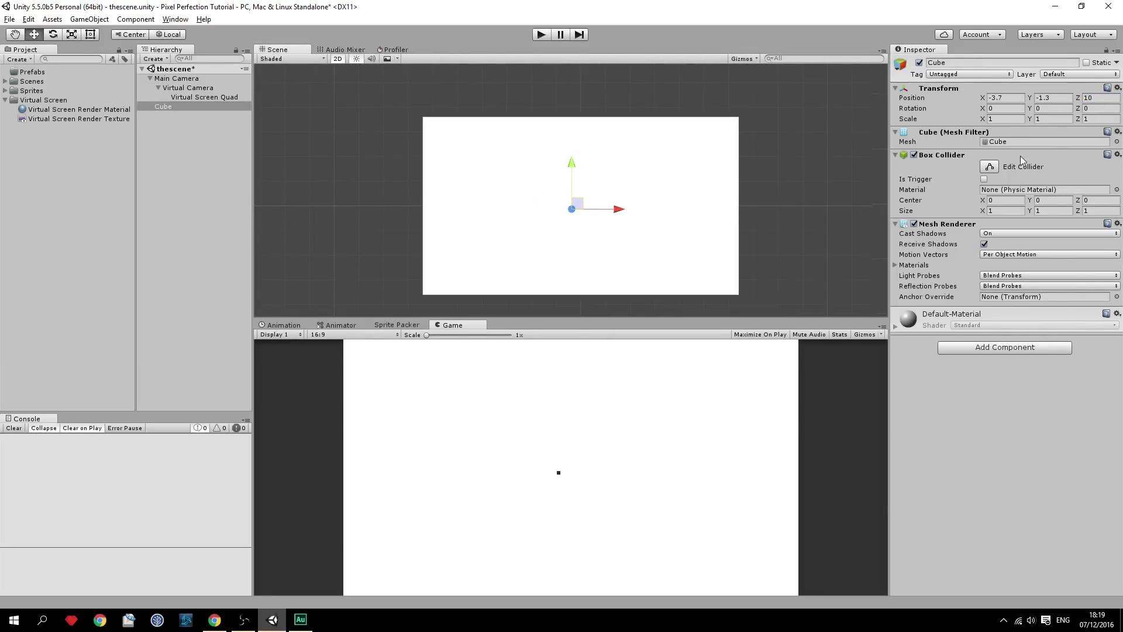
# - Scale the Cube to 50 by 50, rotate it 45° on Z, and set position X/Y to 0
pyautogui.click(1010, 118)
pyautogui.write('3.7')
pyautogui.press('BackSpace')
pyautogui.press('BackSpace')
pyautogui.write('50')
pyautogui.press('Tab')
pyautogui.write('50')
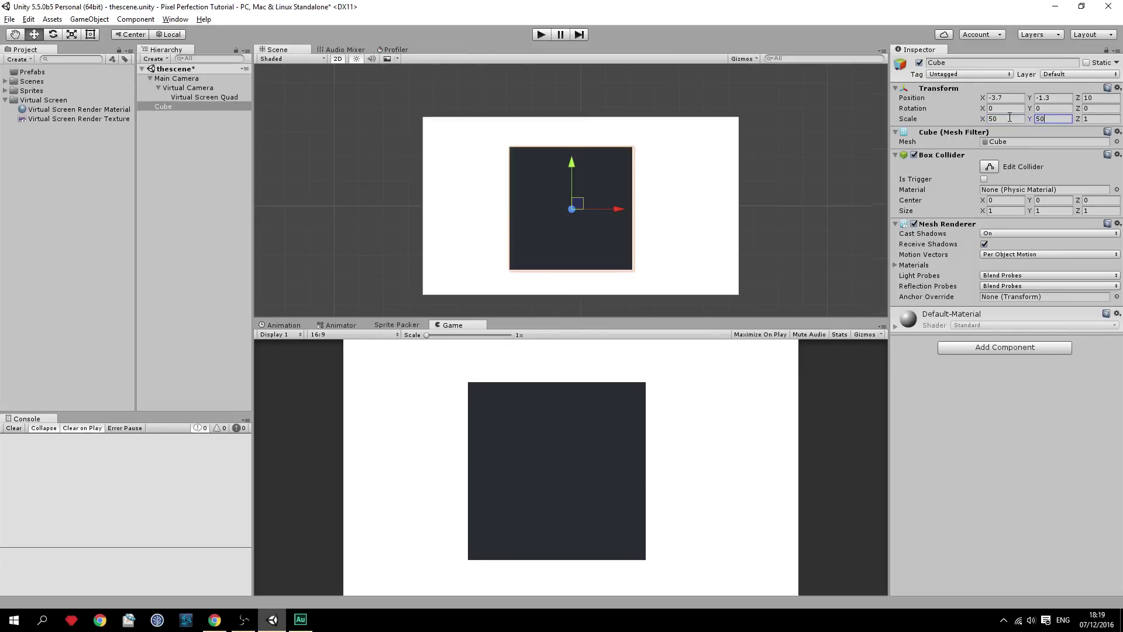
pyautogui.click(1099, 109)
pyautogui.write('45')
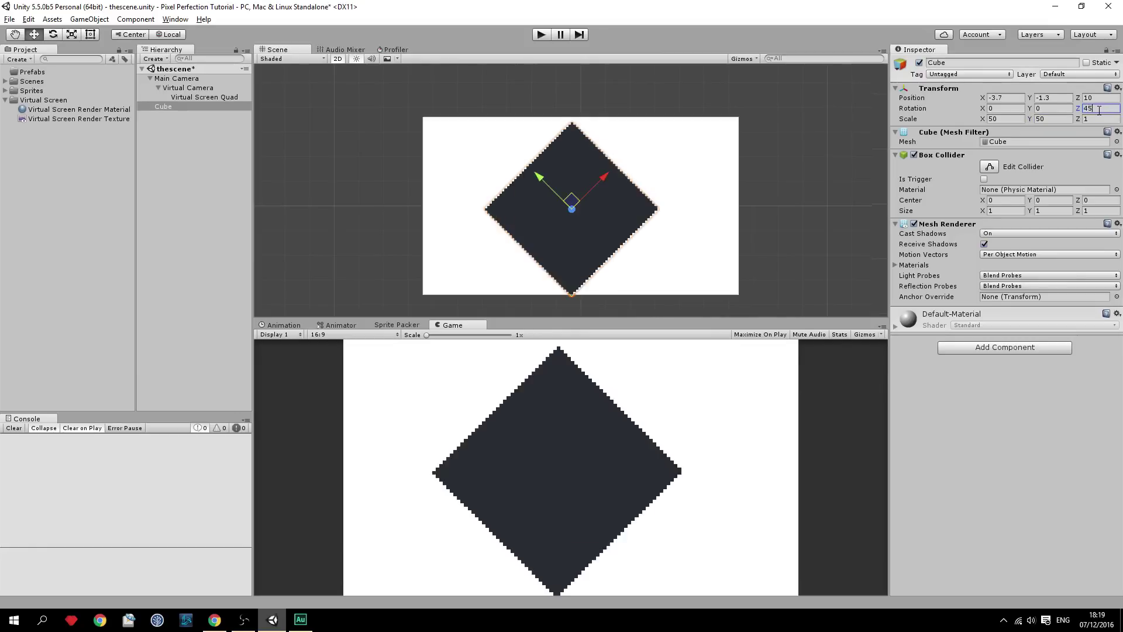
pyautogui.click(1006, 96)
pyautogui.write('0')
pyautogui.click(1050, 97)
pyautogui.write('0')
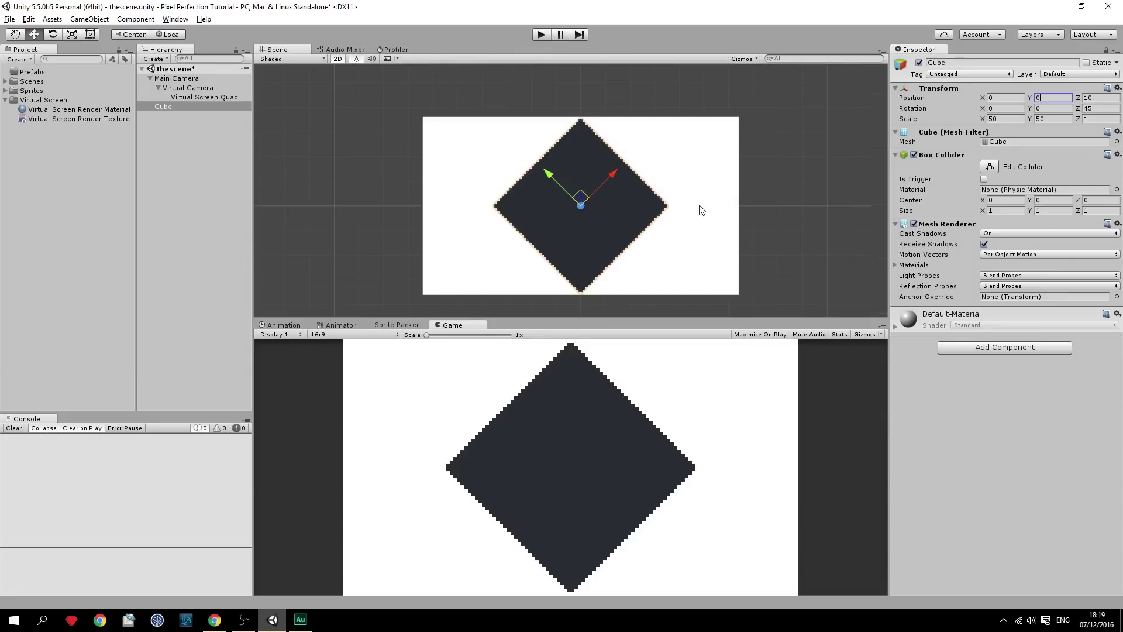
# - Save the scene
pyautogui.scroll(2, 560, 257)
pyautogui.scroll(5, 524, 442)
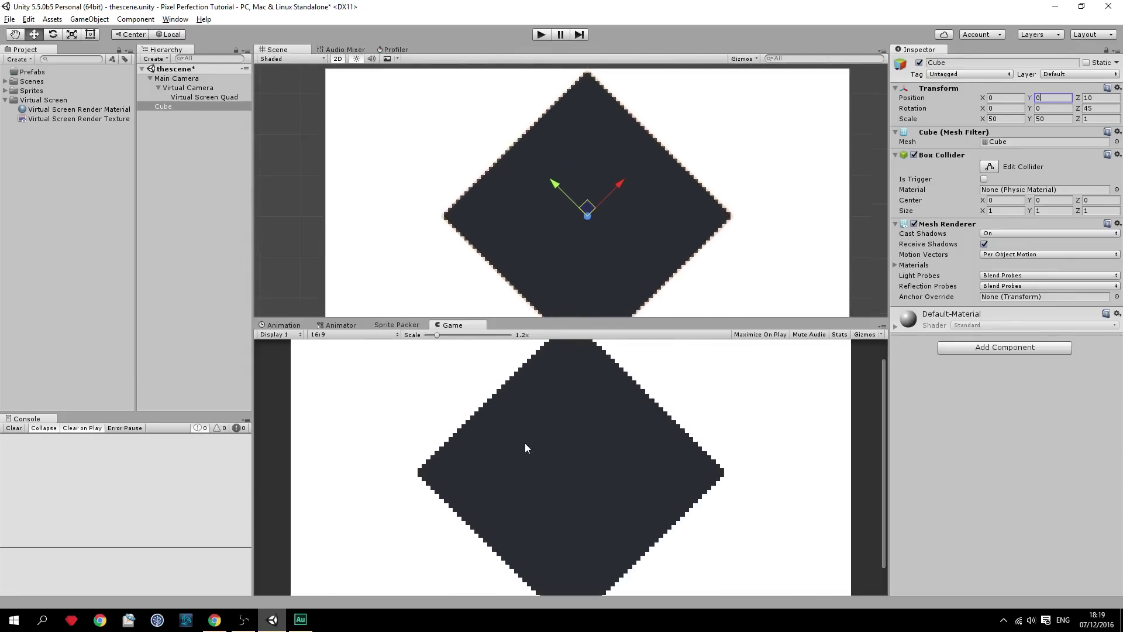
pyautogui.scroll(-2, 507, 416)
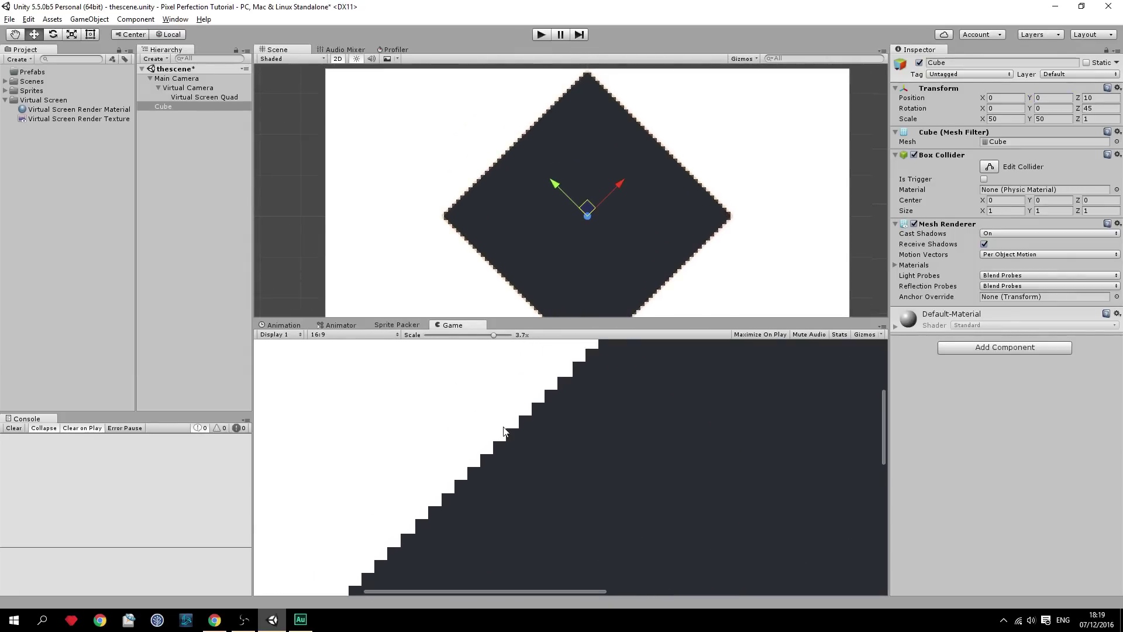
pyautogui.scroll(-6, 547, 388)
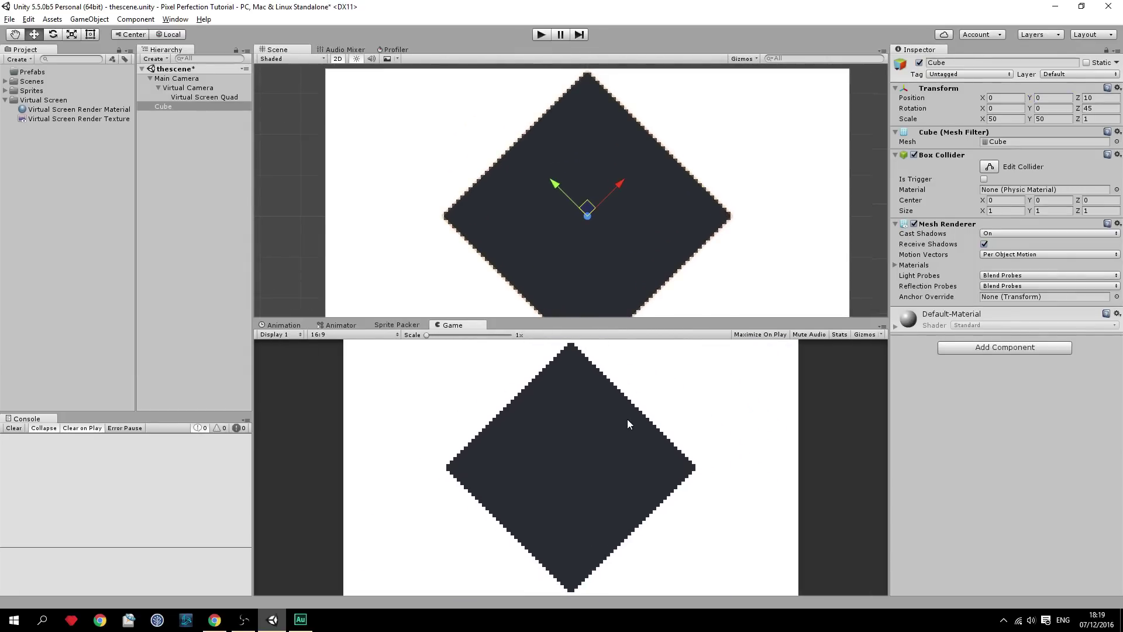
pyautogui.hotkey('ctrl', 's')
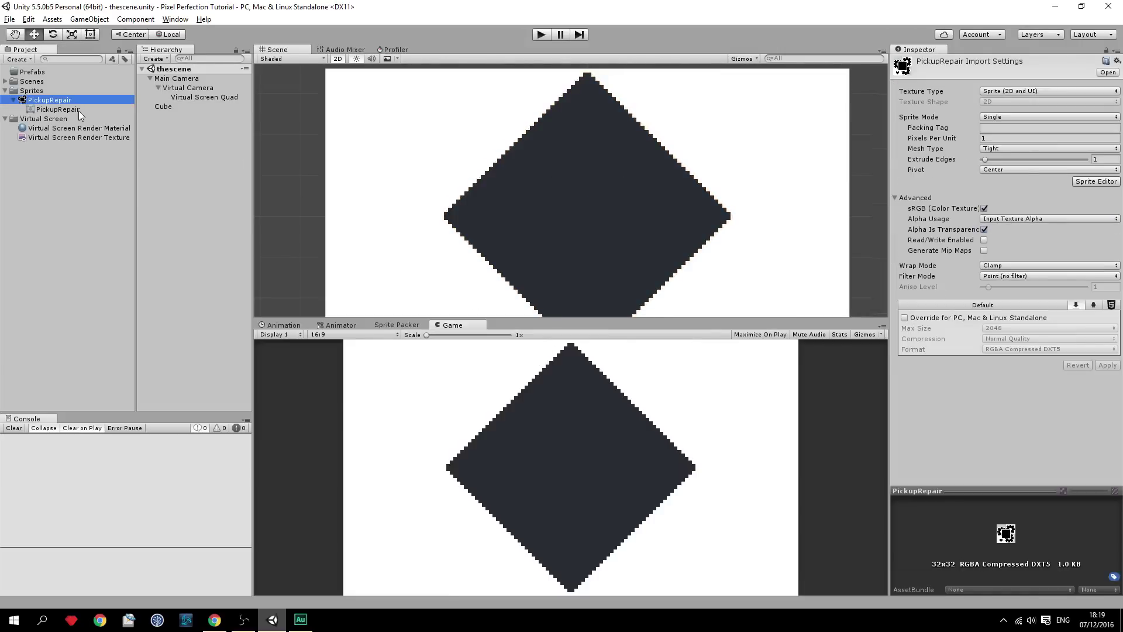
# - Confirm PickupRepair imports at 1 pixel per unit with Point (no filter) filtering
pyautogui.click(992, 139)
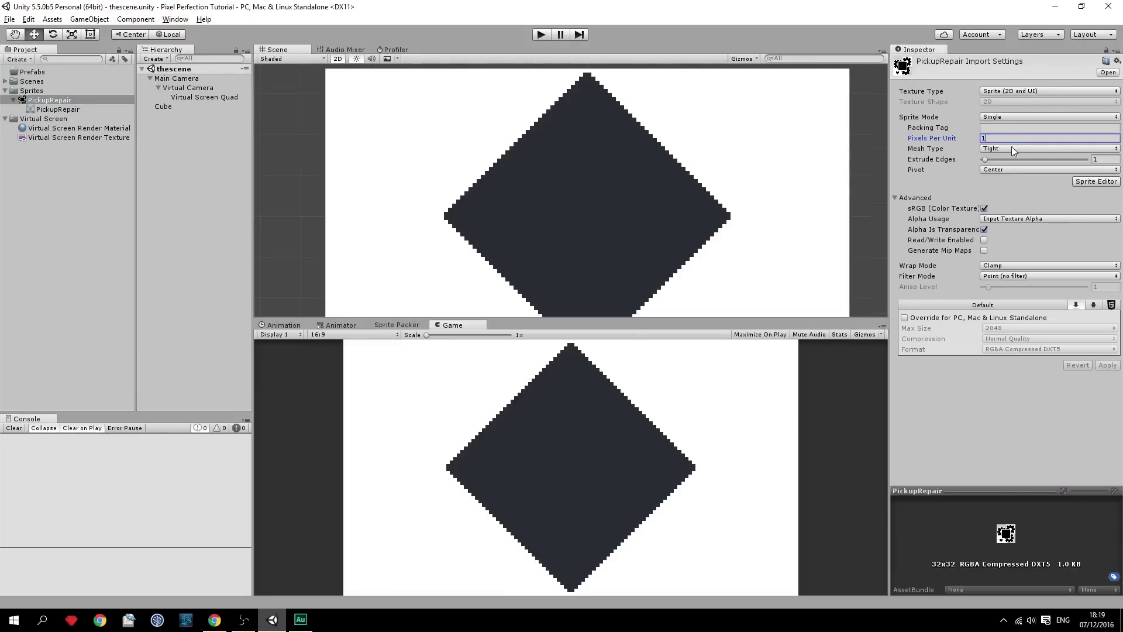
pyautogui.scroll(-5, 647, 198)
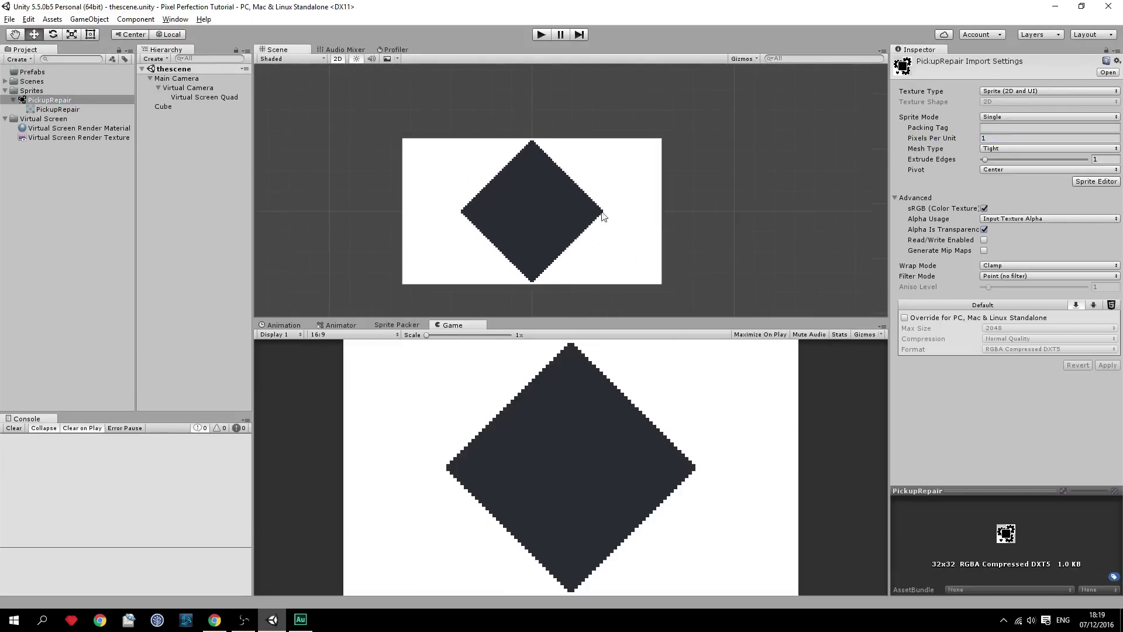
pyautogui.scroll(2, 585, 199)
pyautogui.scroll(5, 586, 186)
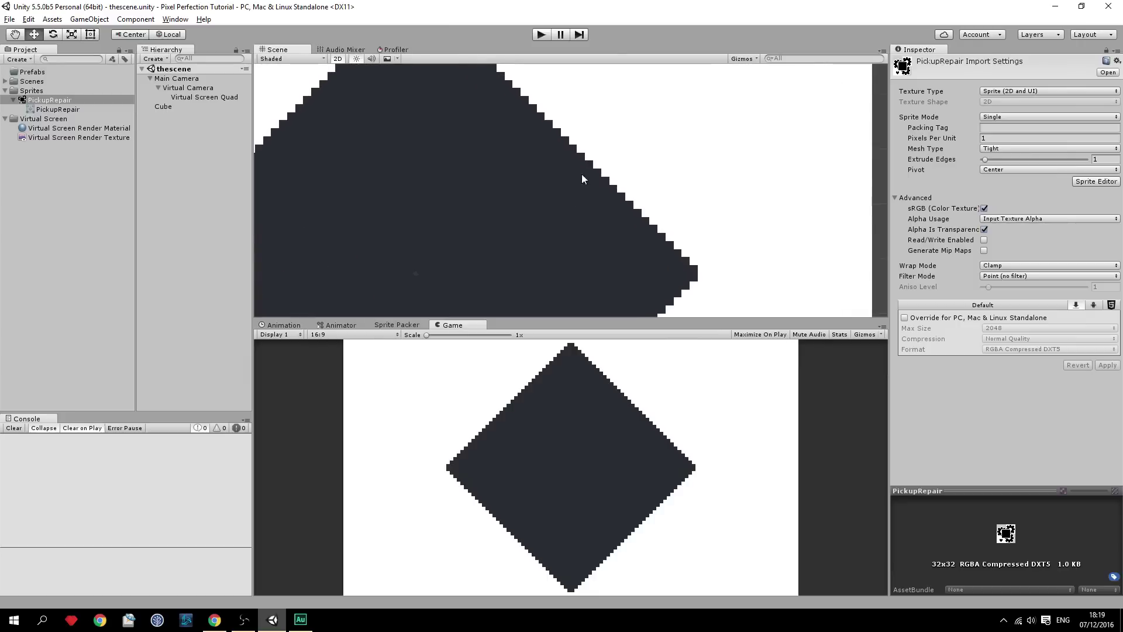
pyautogui.scroll(-8, 595, 170)
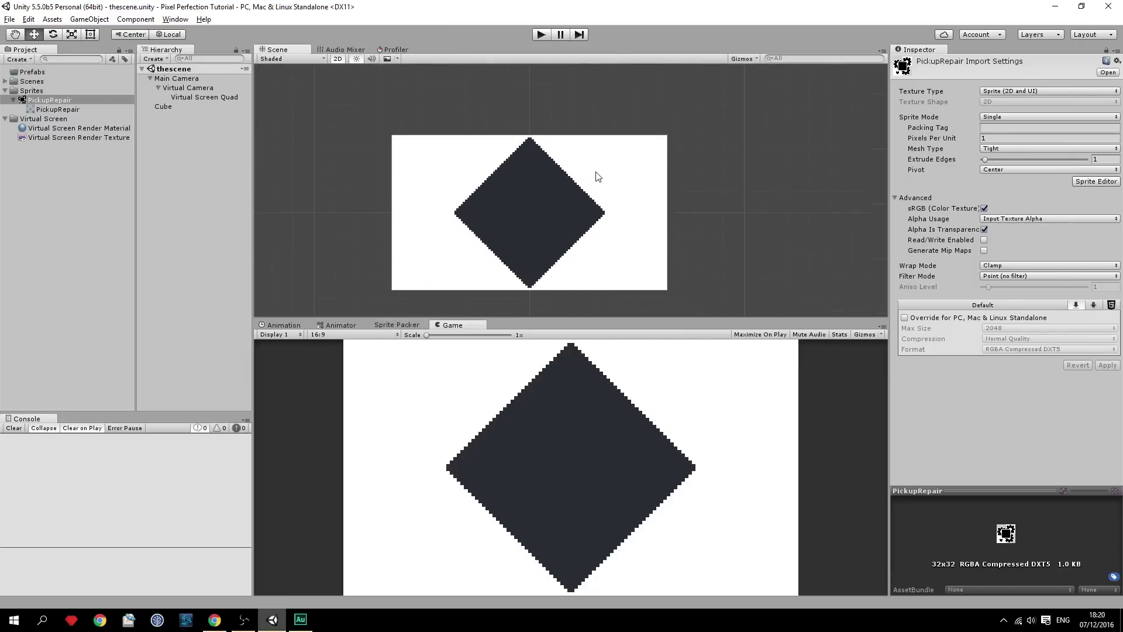
pyautogui.moveTo(617, 158); pyautogui.dragTo(612, 159, button='middle')
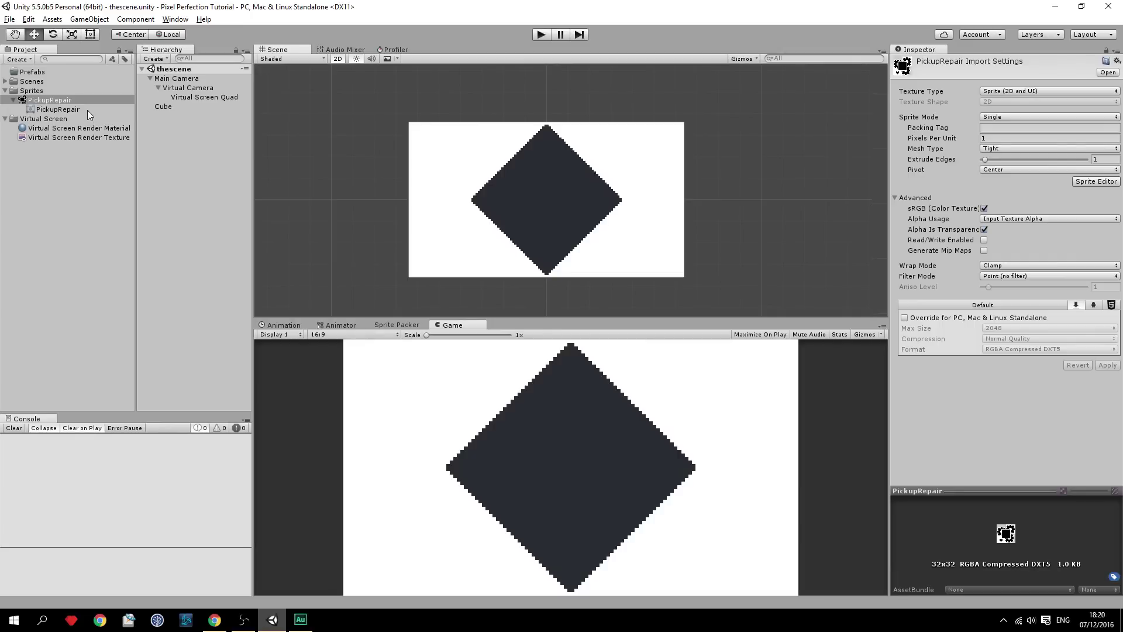
pyautogui.click(1004, 276)
pyautogui.click(1017, 289)
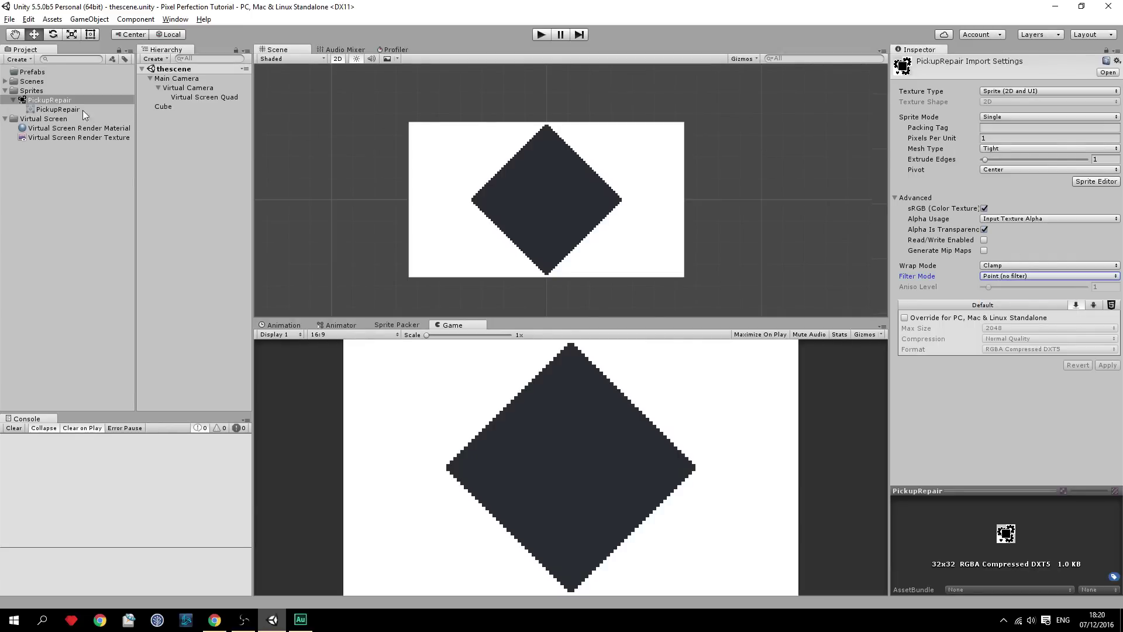
# - Drop the PickupRepair sprite into the scene, try rotating it, then undo the free rotation
pyautogui.moveTo(51, 114); pyautogui.dragTo(485, 179)
pyautogui.scroll(6, 486, 179)
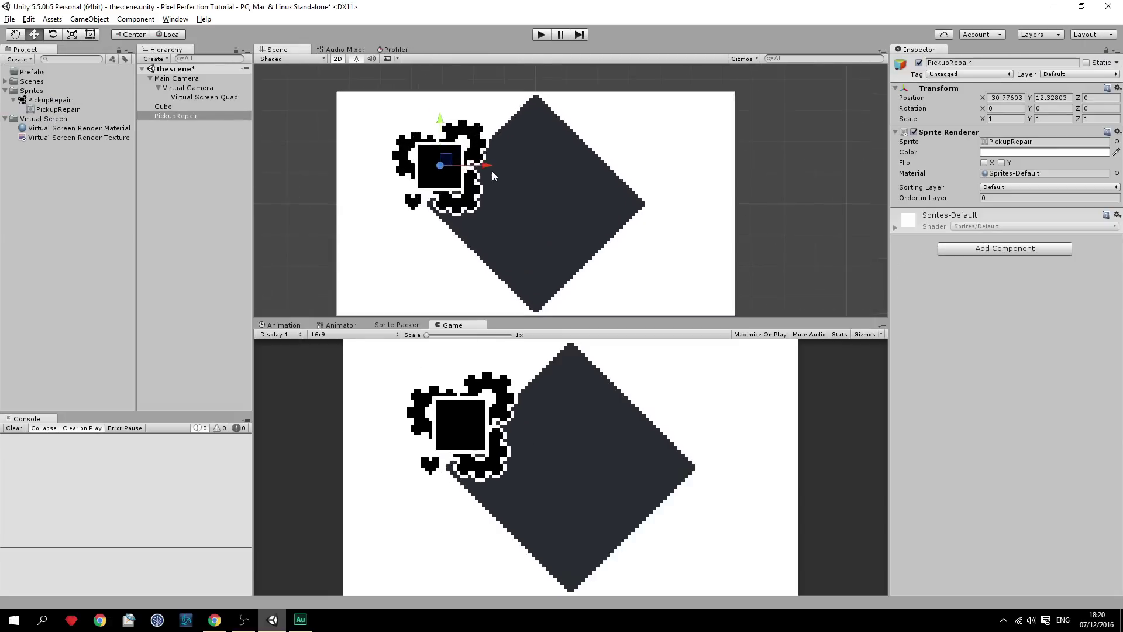
pyautogui.moveTo(386, 140); pyautogui.dragTo(571, 186, button='middle')
pyautogui.press('e')
pyautogui.moveTo(571, 186); pyautogui.dragTo(568, 114)
pyautogui.scroll(3, 516, 434)
pyautogui.scroll(10, 516, 434)
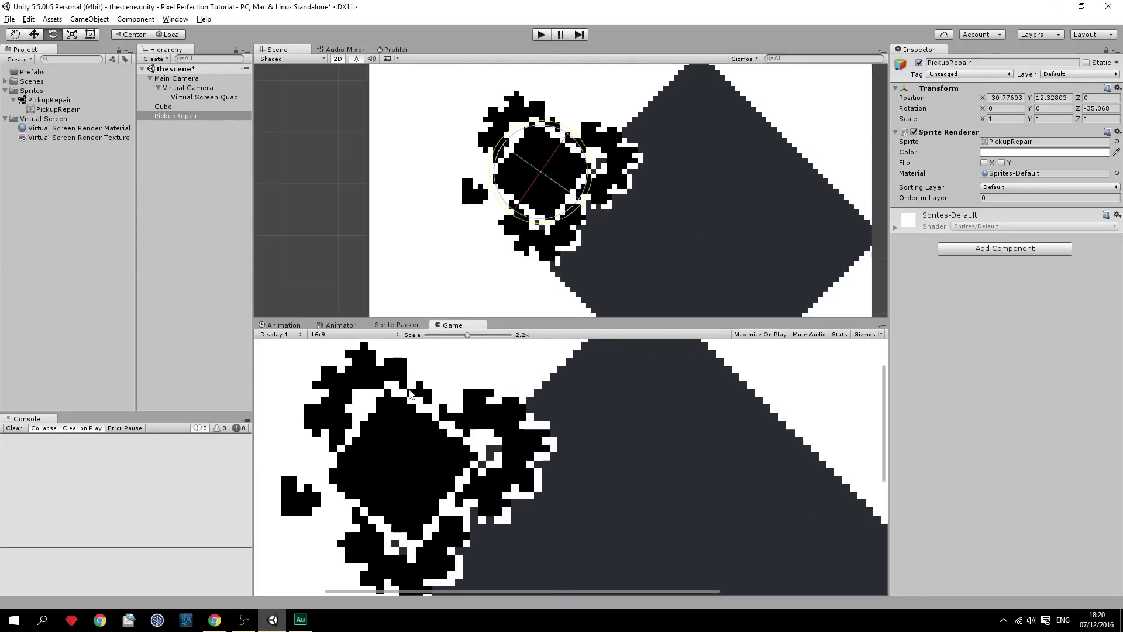
pyautogui.scroll(-6, 422, 418)
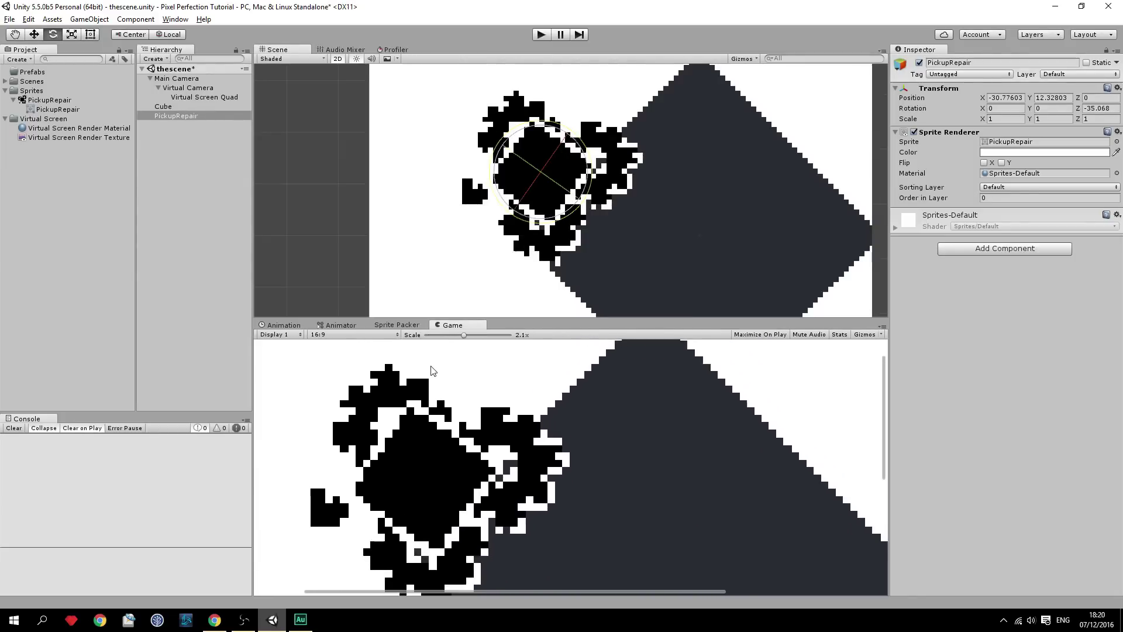
pyautogui.moveTo(556, 199); pyautogui.dragTo(625, 161)
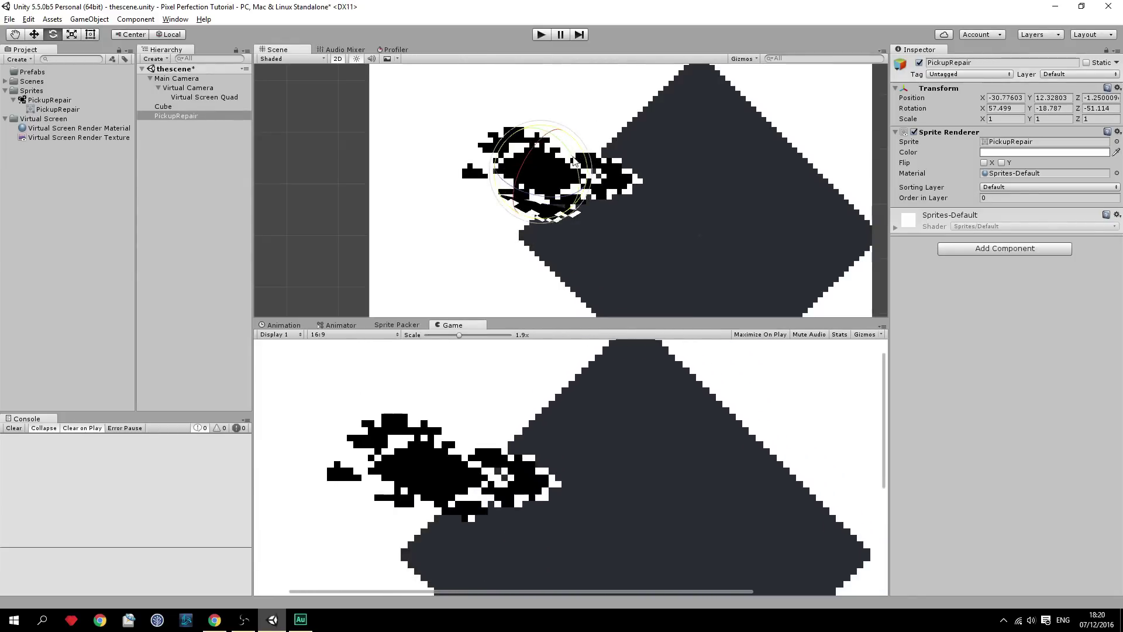
pyautogui.hotkey('ctrl', 'z')
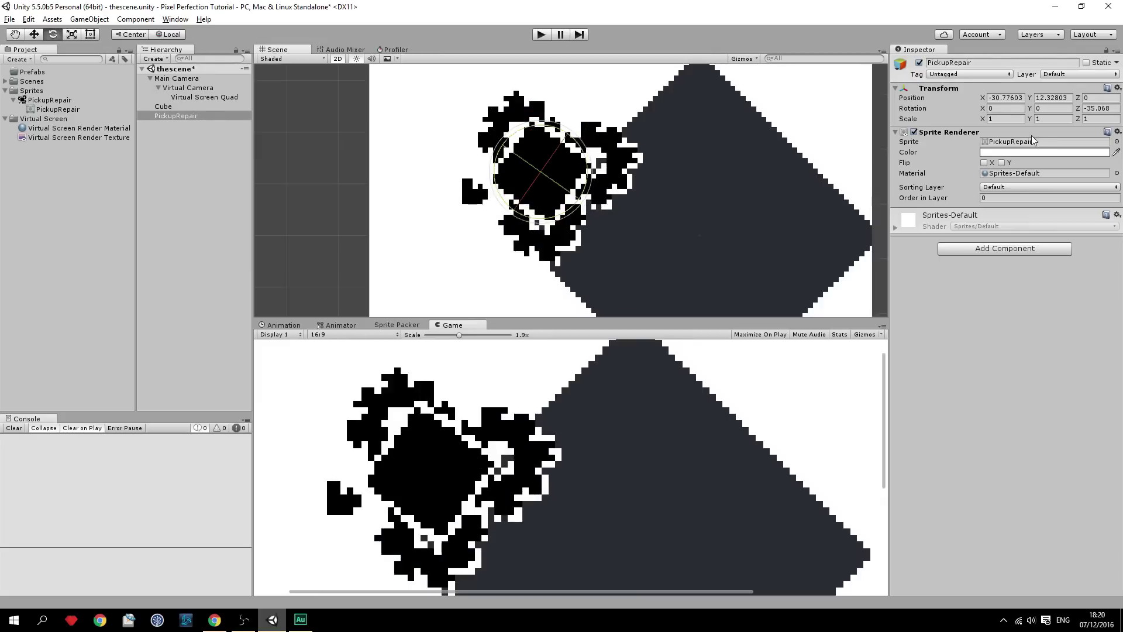
# - Set the sprite's Position X and Y and Rotation Z to 0
pyautogui.click(1004, 100)
pyautogui.write('0')
pyautogui.click(1050, 97)
pyautogui.write('0')
pyautogui.click(1101, 109)
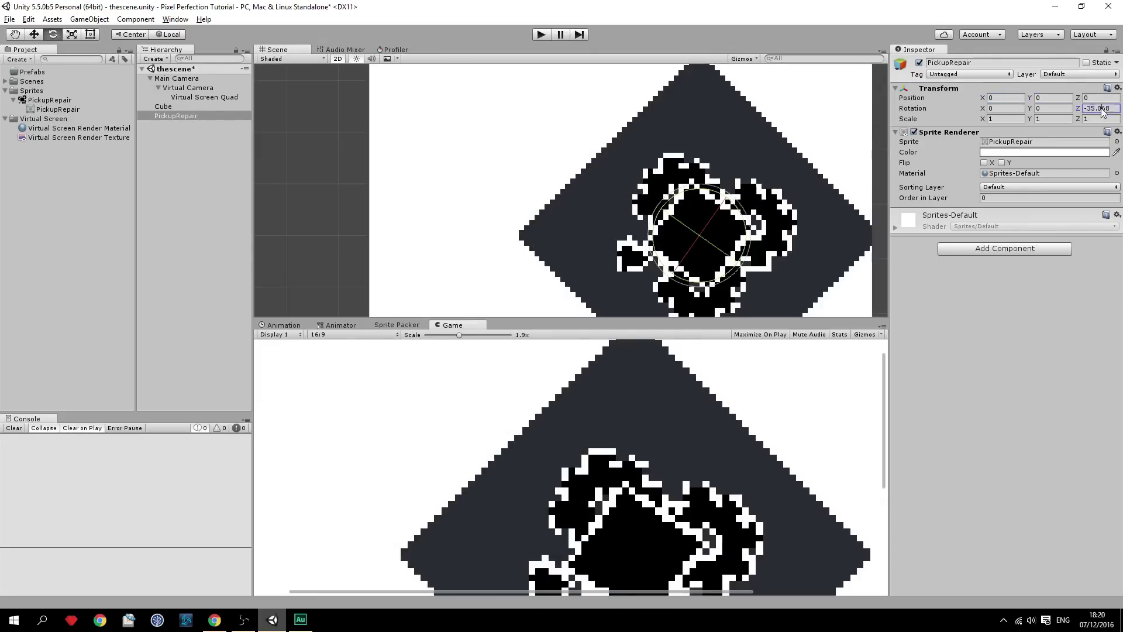
pyautogui.write('0')
pyautogui.scroll(-5, 789, 137)
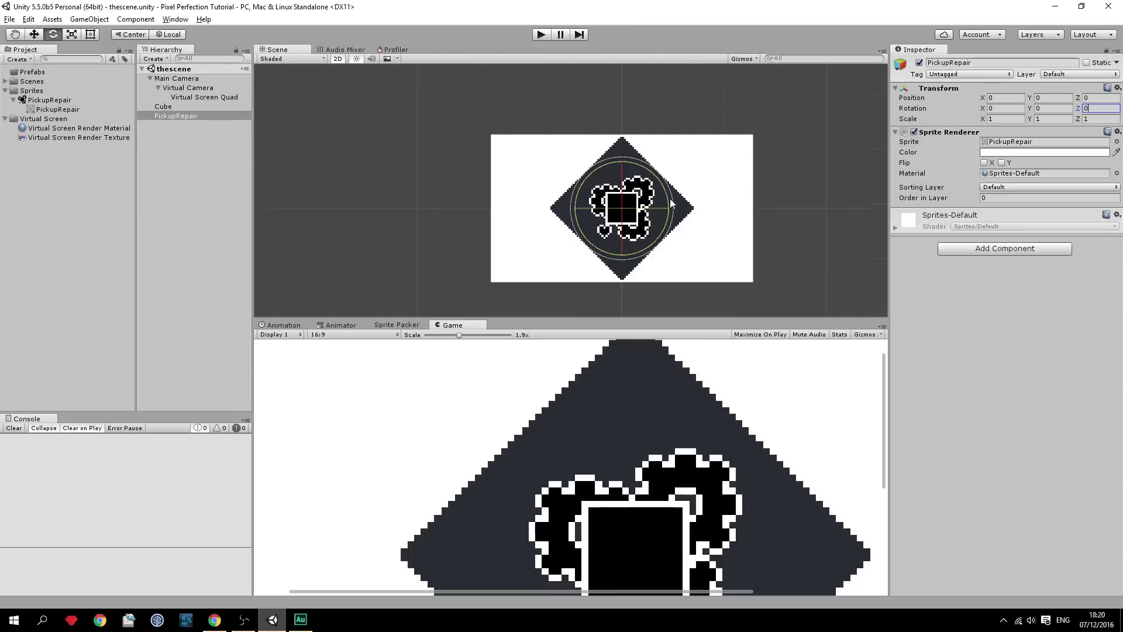
pyautogui.scroll(-3, 666, 204)
pyautogui.scroll(-5, 627, 469)
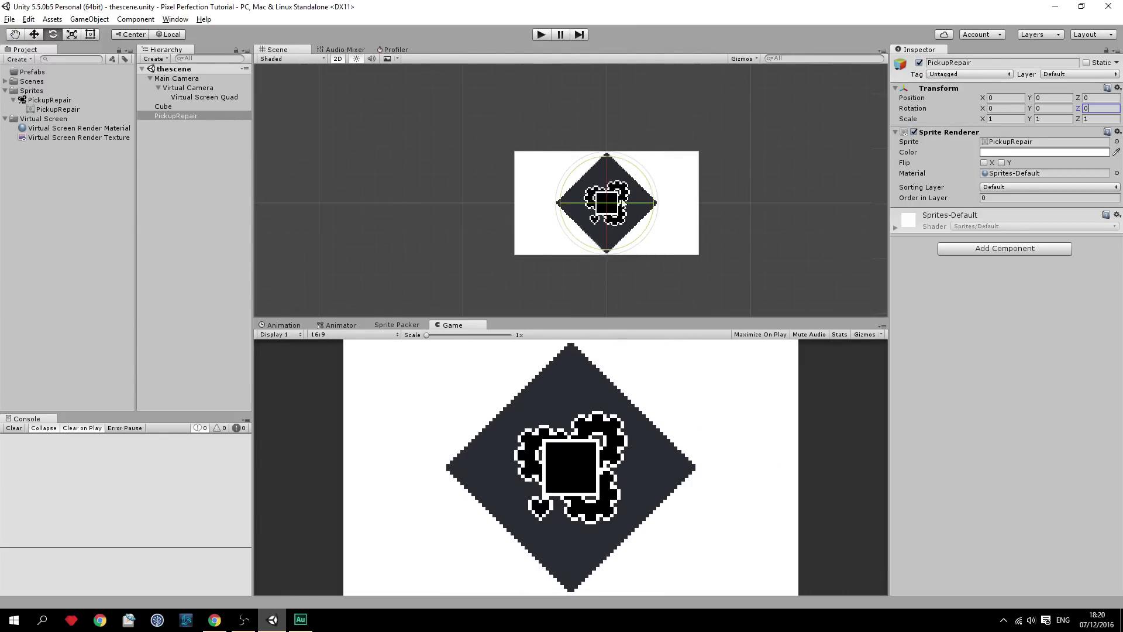
# - Add a Circle Collider 2D and a Rigidbody 2D to PickupRepair
pyautogui.click(1002, 248)
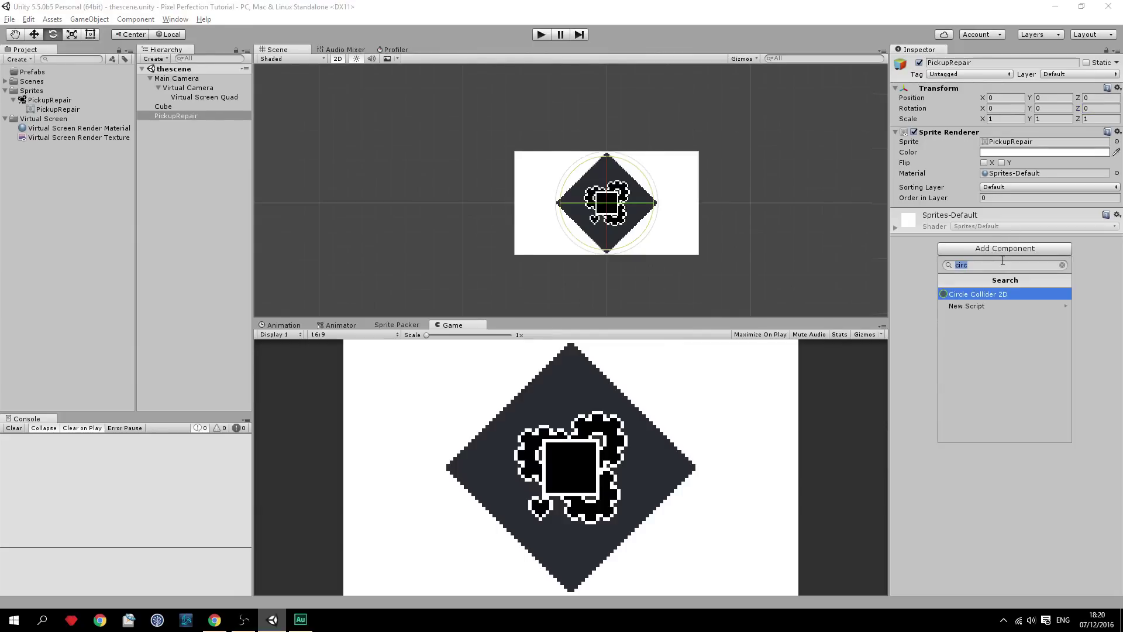
pyautogui.press('Return')
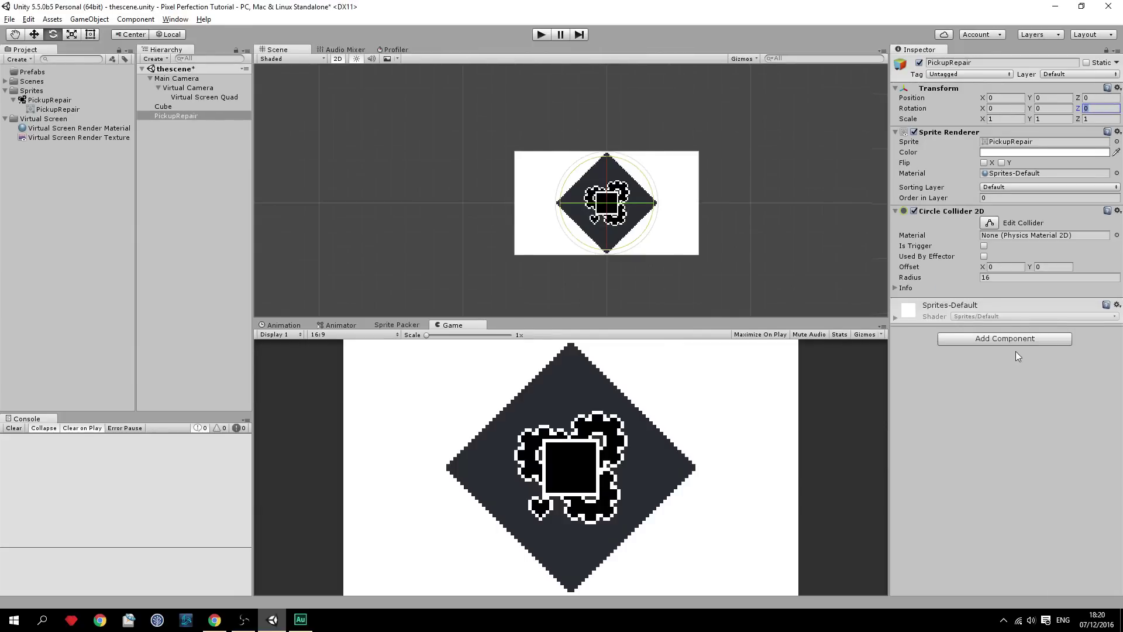
pyautogui.click(1017, 340)
pyautogui.write('riu')
pyautogui.press('BackSpace')
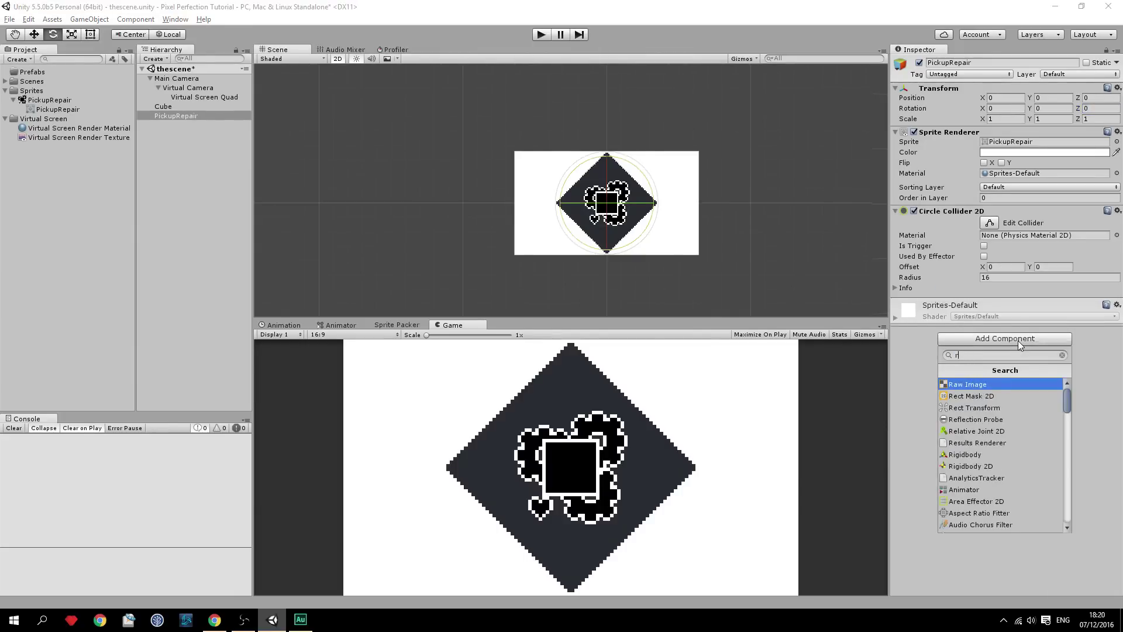
pyautogui.write('gi')
pyautogui.press('Down')
pyautogui.press('Return')
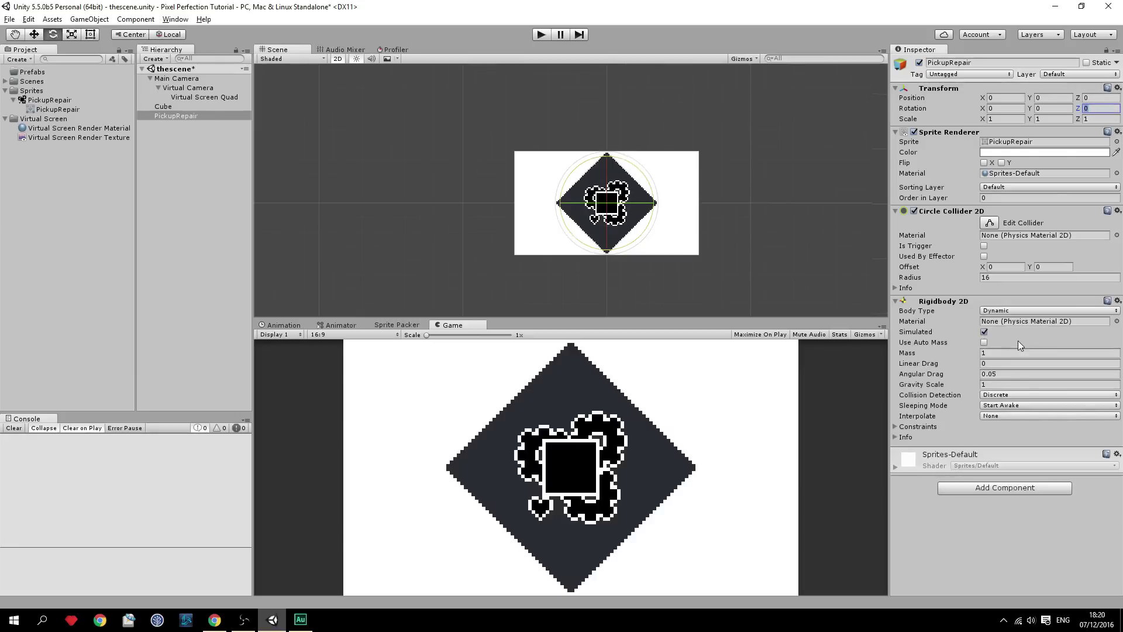
# - Lift PickupRepair above the camera frame and save the scene
pyautogui.hotkey('ctrl', 's')
pyautogui.click(603, 194)
pyautogui.press('w')
pyautogui.moveTo(613, 194); pyautogui.dragTo(579, 104)
pyautogui.hotkey('ctrl', 's')
# - Replace the Cube's 3D Box Collider with a Box Collider 2D
pyautogui.click(193, 97)
pyautogui.click(167, 107)
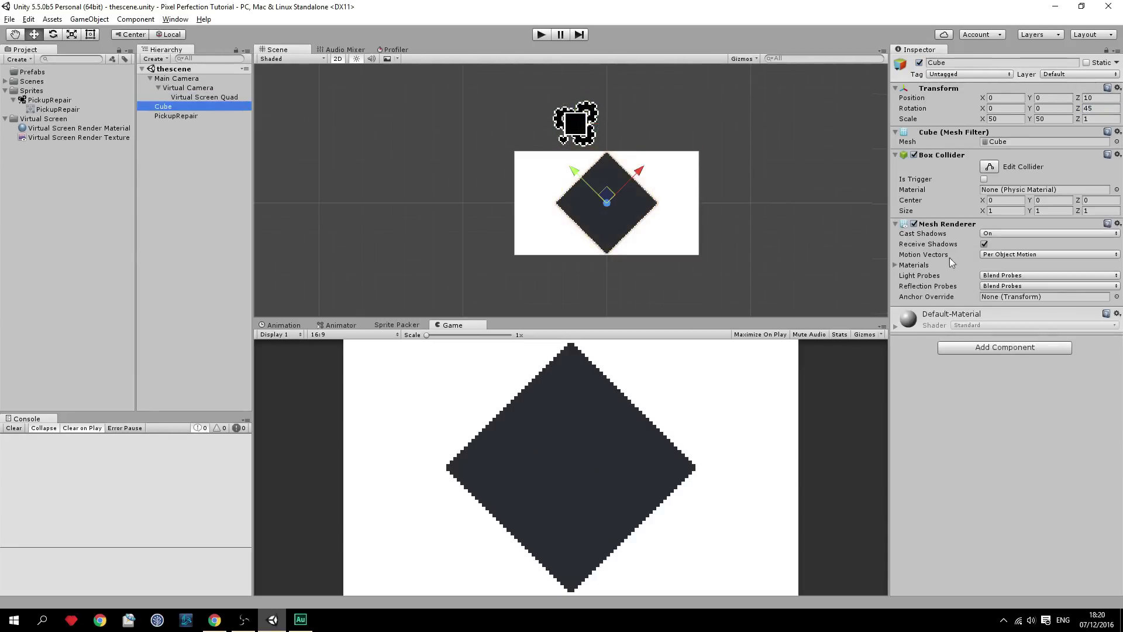
pyautogui.rightClick(943, 155)
pyautogui.click(971, 176)
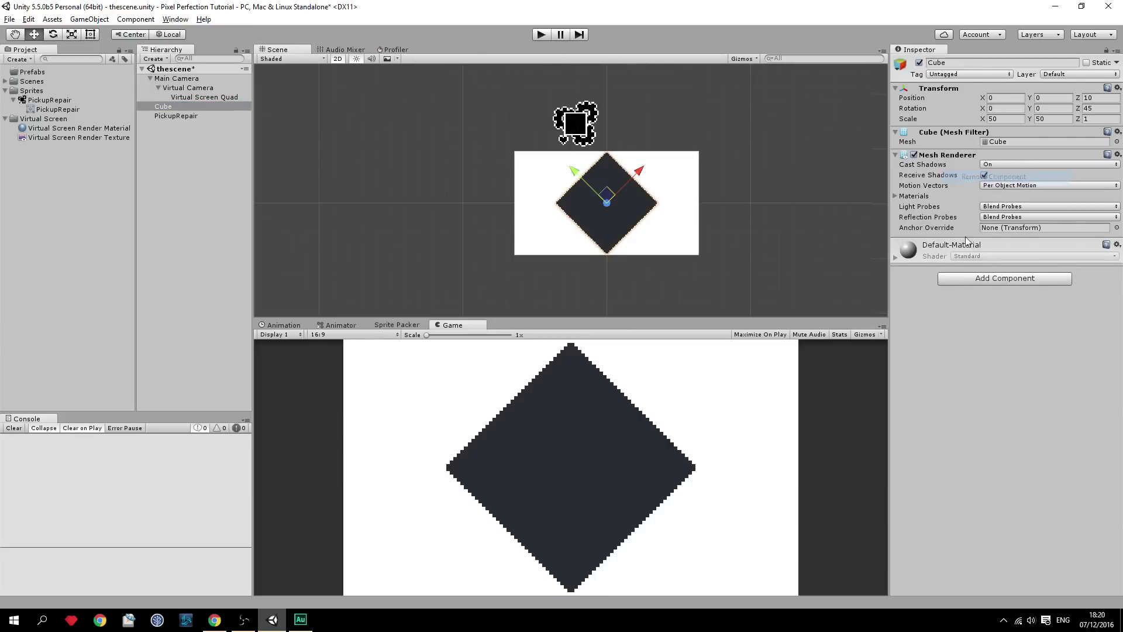
pyautogui.click(974, 278)
pyautogui.write('box')
pyautogui.press('Down')
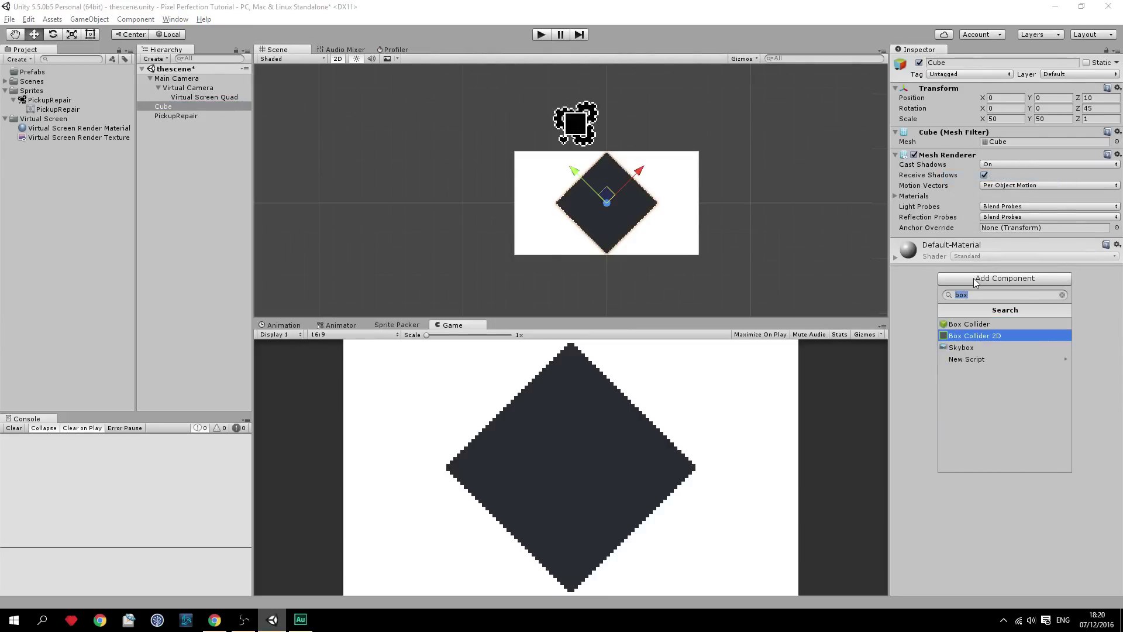
pyautogui.press('Return')
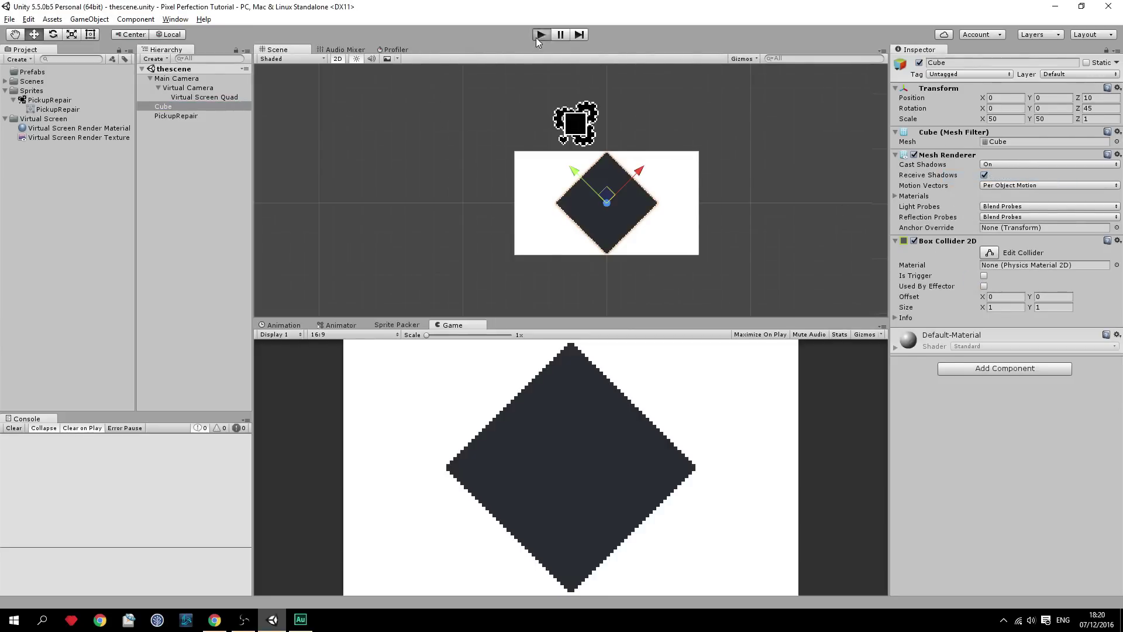
# - Test-run the scene, then try a higher gravity scale on PickupRepair and revert it to 1
pyautogui.click(535, 38)
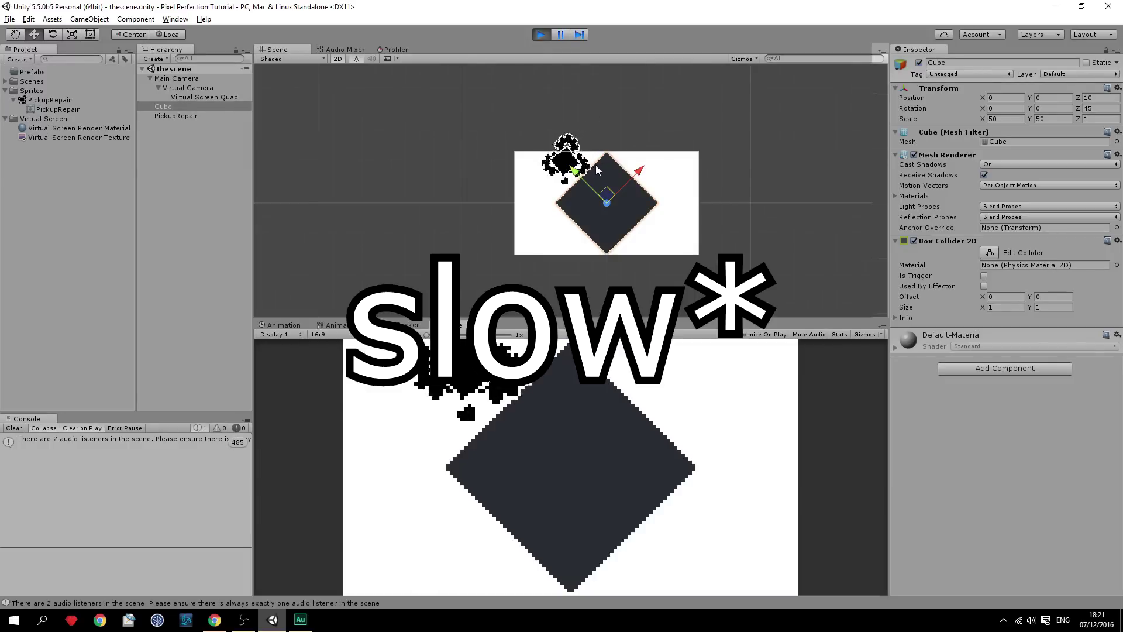
pyautogui.click(541, 36)
pyautogui.click(167, 117)
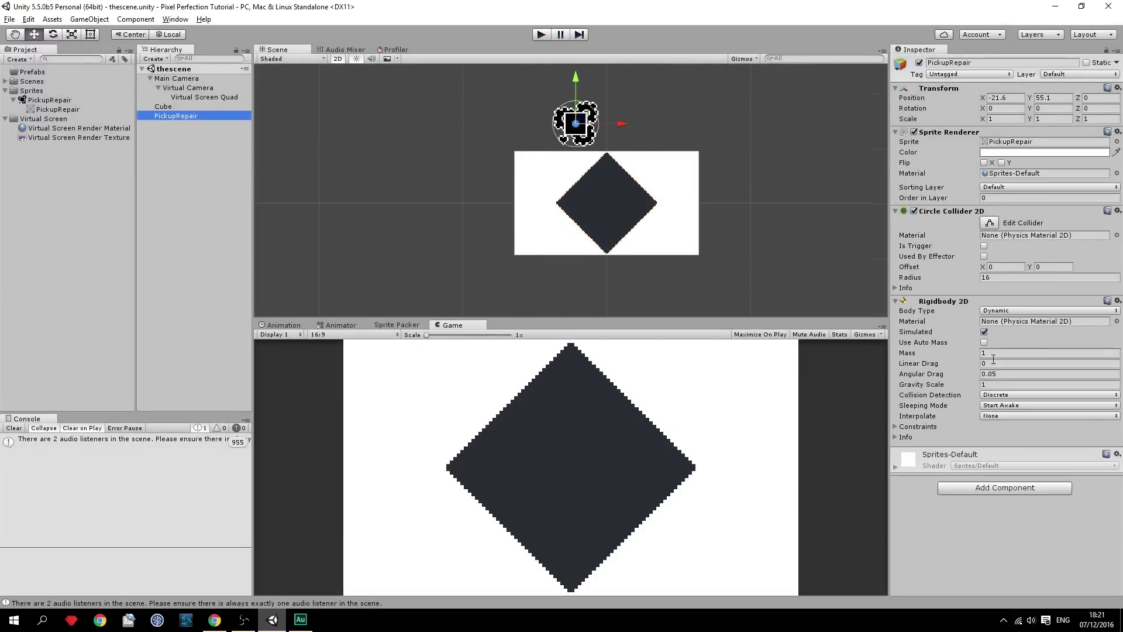
pyautogui.moveTo(944, 387); pyautogui.dragTo(1018, 390)
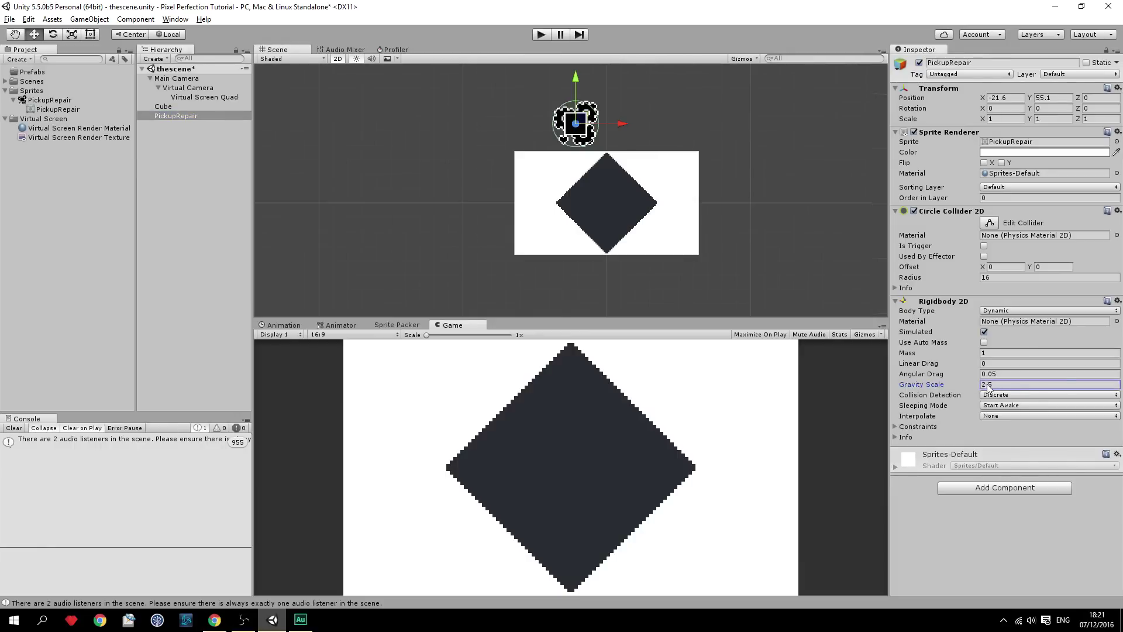
pyautogui.hotkey('ctrl', 'z')
# - Move PickupRepair down-left to X -31, Y 41.2 above the cube
pyautogui.moveTo(578, 125)
pyautogui.mouseDown()
pyautogui.moveTo(579, 106)
pyautogui.moveTo(566, 143)
pyautogui.mouseUp()
pyautogui.click(28, 19)
pyautogui.moveTo(72, 310)
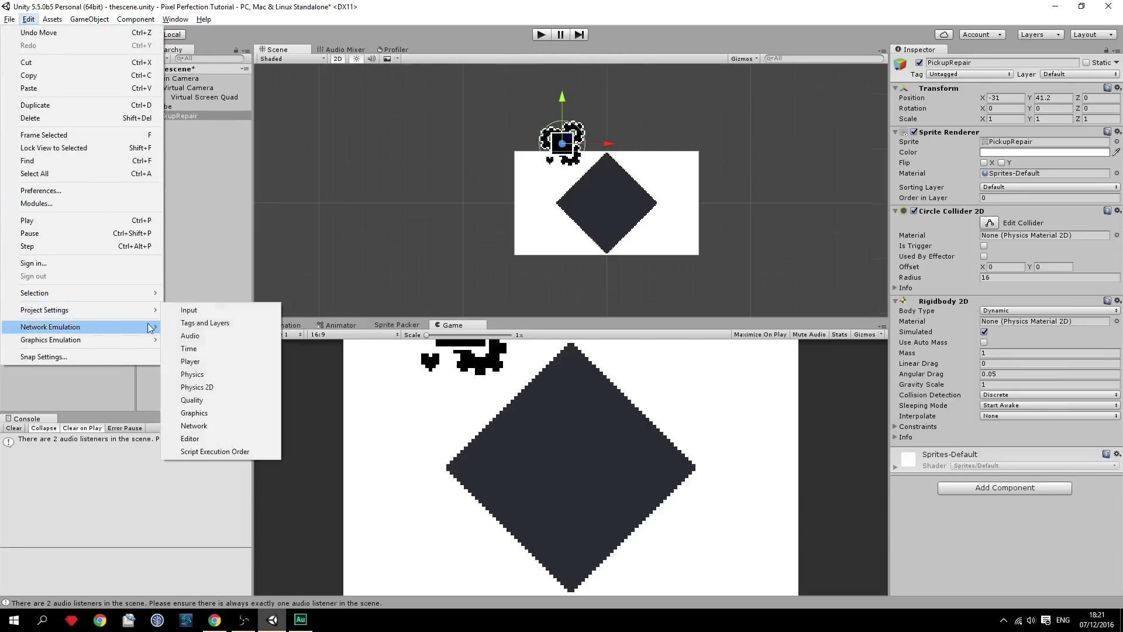
# - Review the Physics 2D gravity setting and save the scene
pyautogui.click(208, 388)
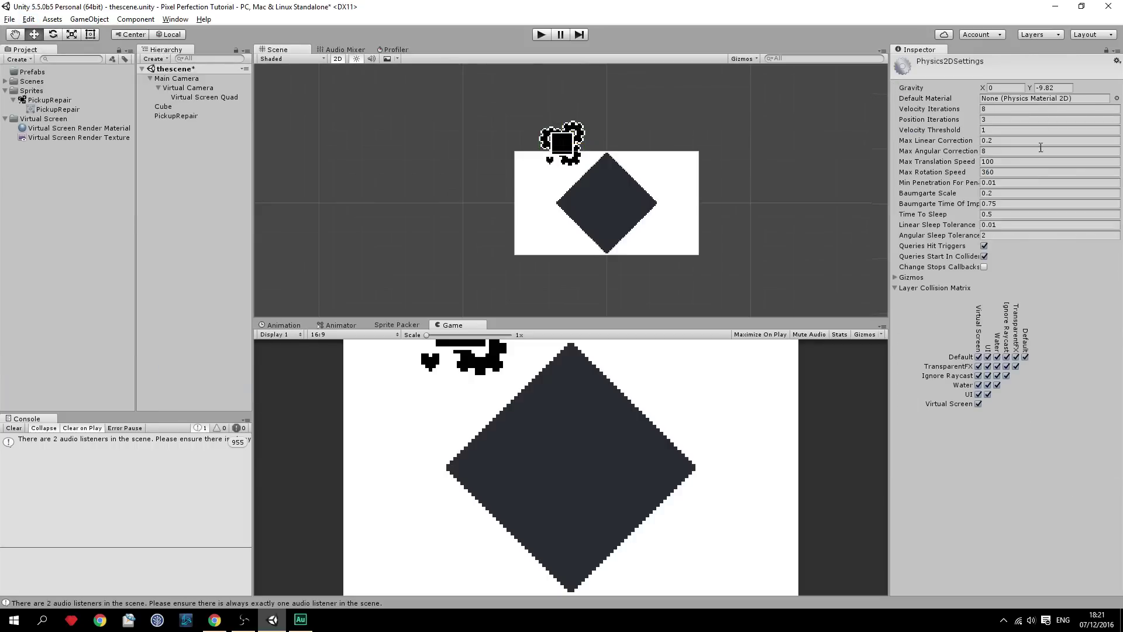
pyautogui.click(1062, 87)
pyautogui.hotkey('ctrl', 's')
# - Raise PickupRepair to X -20.4, Y 56.3 and test-run to watch it fall
pyautogui.click(559, 140)
pyautogui.moveTo(566, 137); pyautogui.dragTo(583, 118)
pyautogui.click(542, 34)
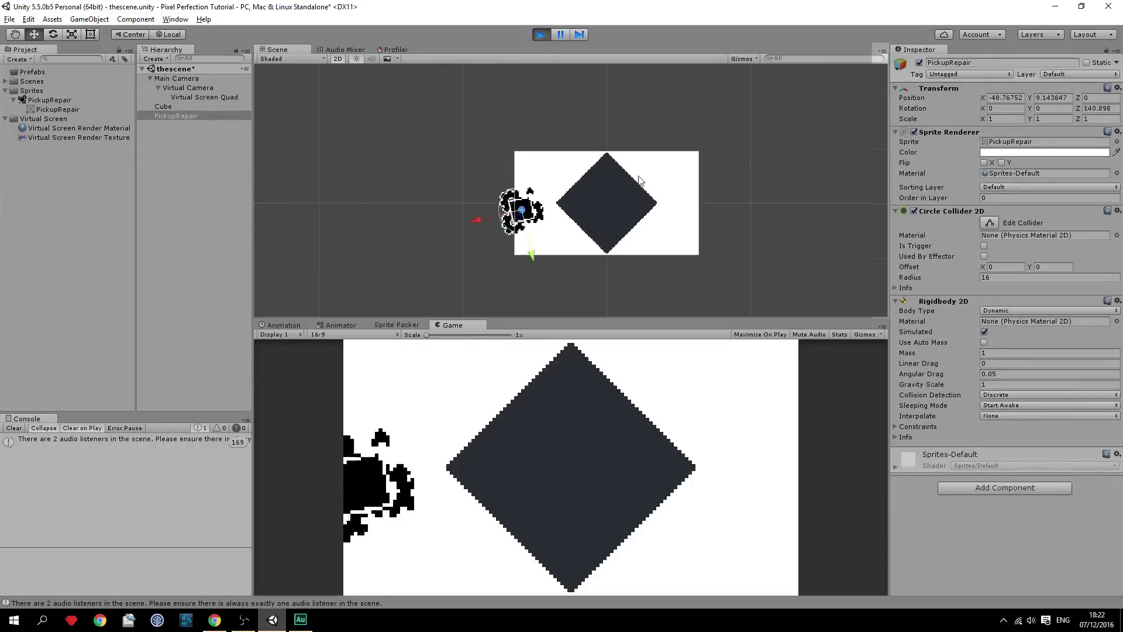
pyautogui.click(550, 37)
pyautogui.scroll(-2, 562, 96)
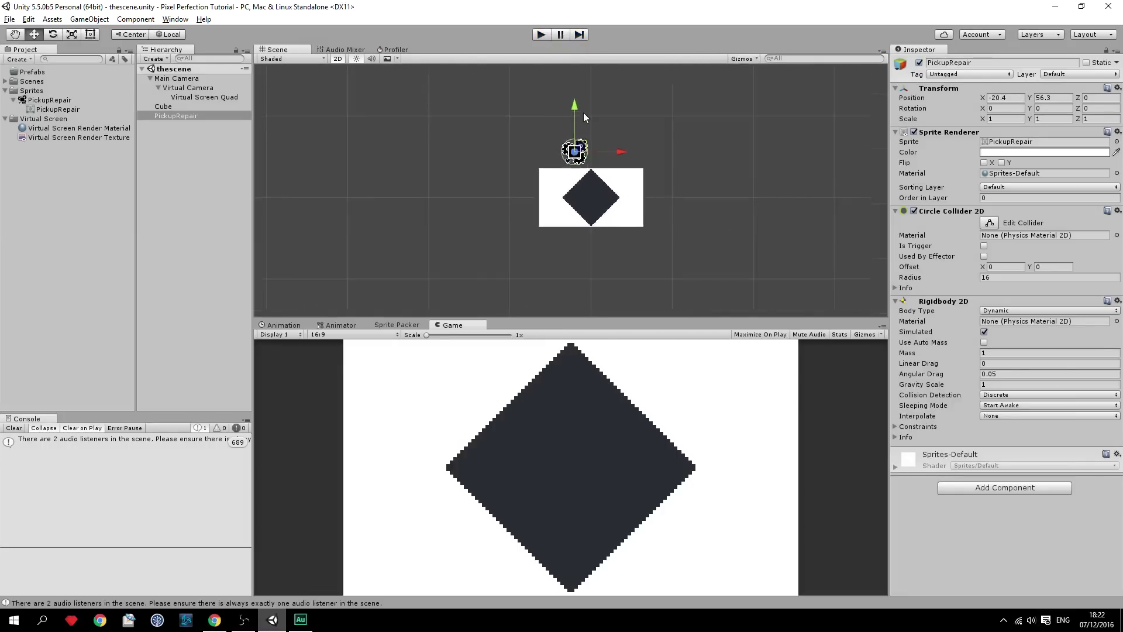
pyautogui.scroll(-3, 577, 128)
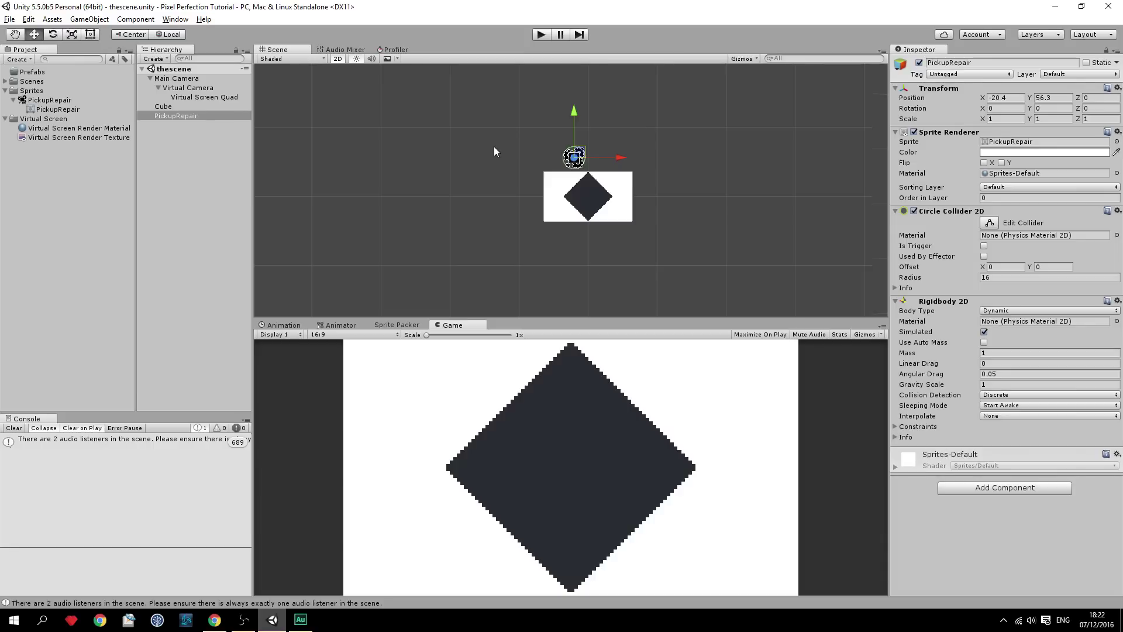
pyautogui.scroll(6, 497, 152)
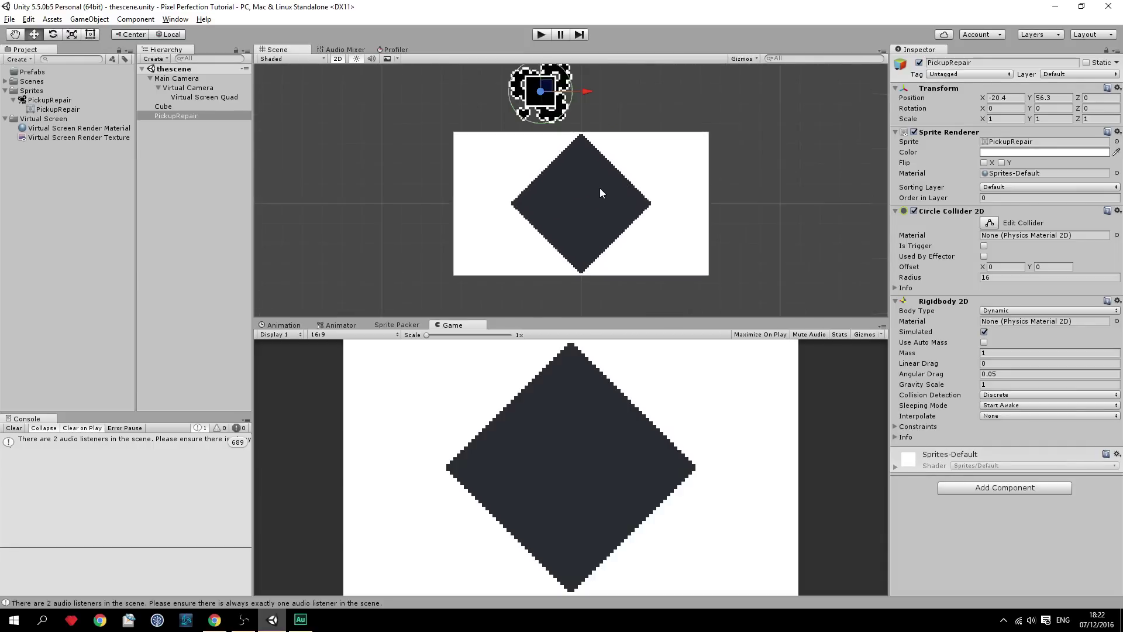
pyautogui.scroll(2, 593, 188)
pyautogui.moveTo(586, 181); pyautogui.dragTo(581, 227, button='middle')
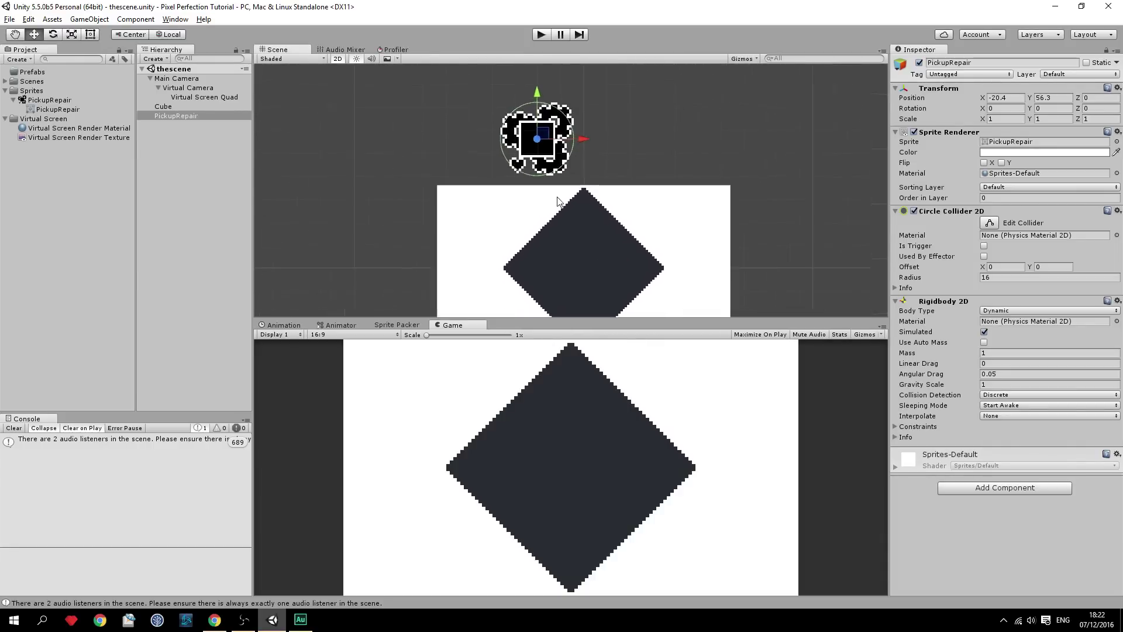
pyautogui.scroll(-1, 557, 201)
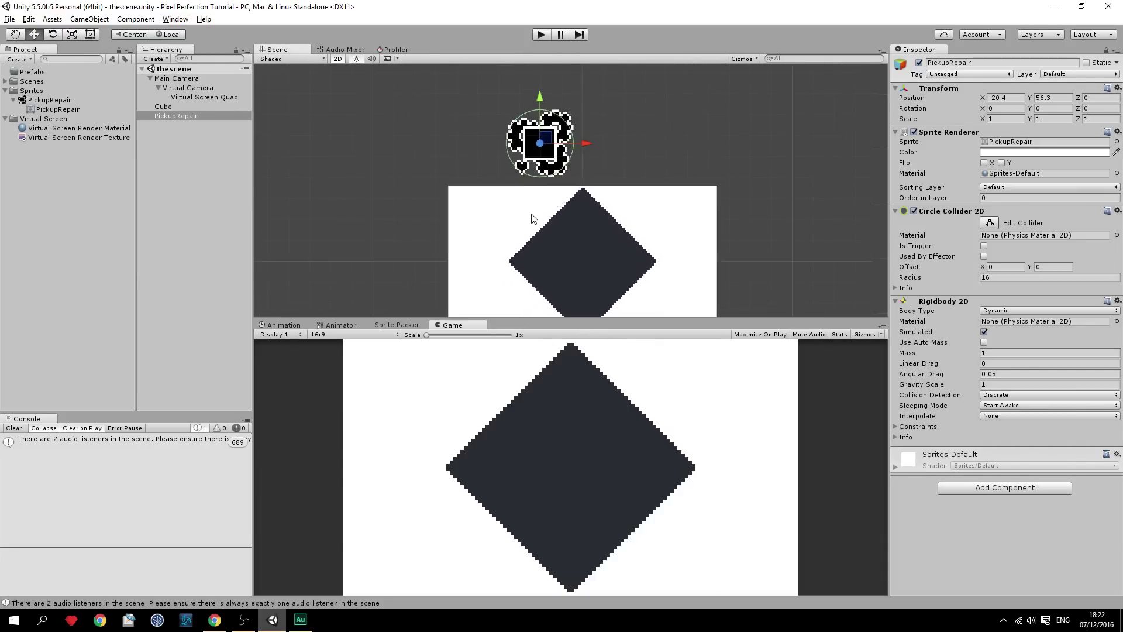
# - Drag the PickupRepair sprite down onto the cube's top, at X 5.6, Y 15.7
pyautogui.click(181, 89)
pyautogui.scroll(-3, 590, 146)
pyautogui.click(690, 219)
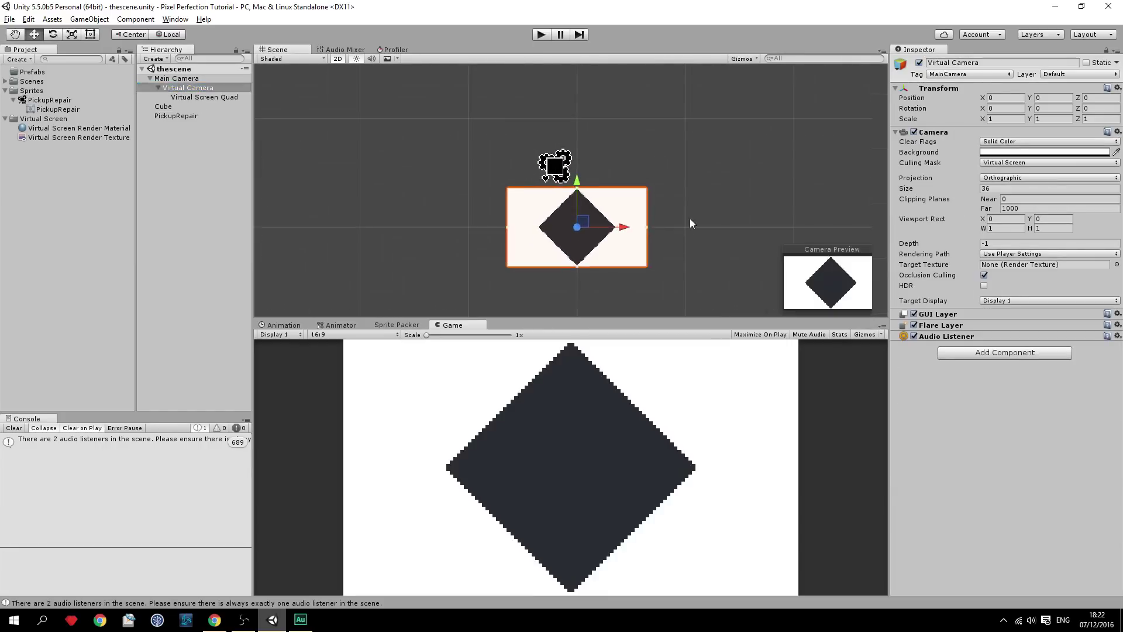
pyautogui.click(632, 210)
pyautogui.click(552, 163)
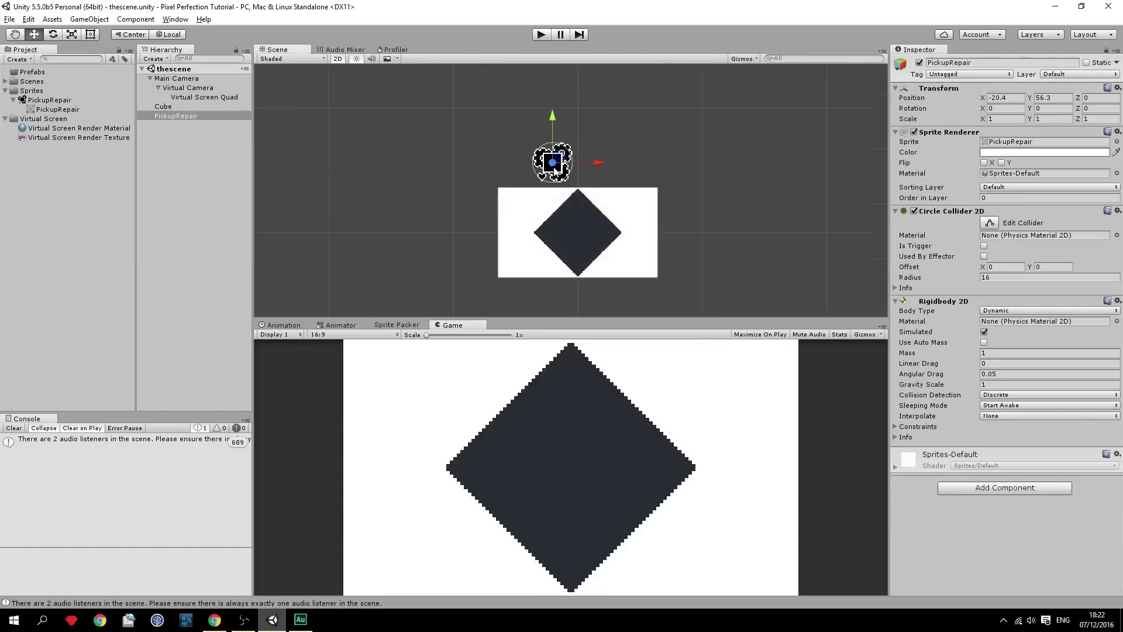
pyautogui.moveTo(552, 163); pyautogui.dragTo(585, 214)
pyautogui.click(651, 233)
pyautogui.click(651, 233)
pyautogui.click(585, 214)
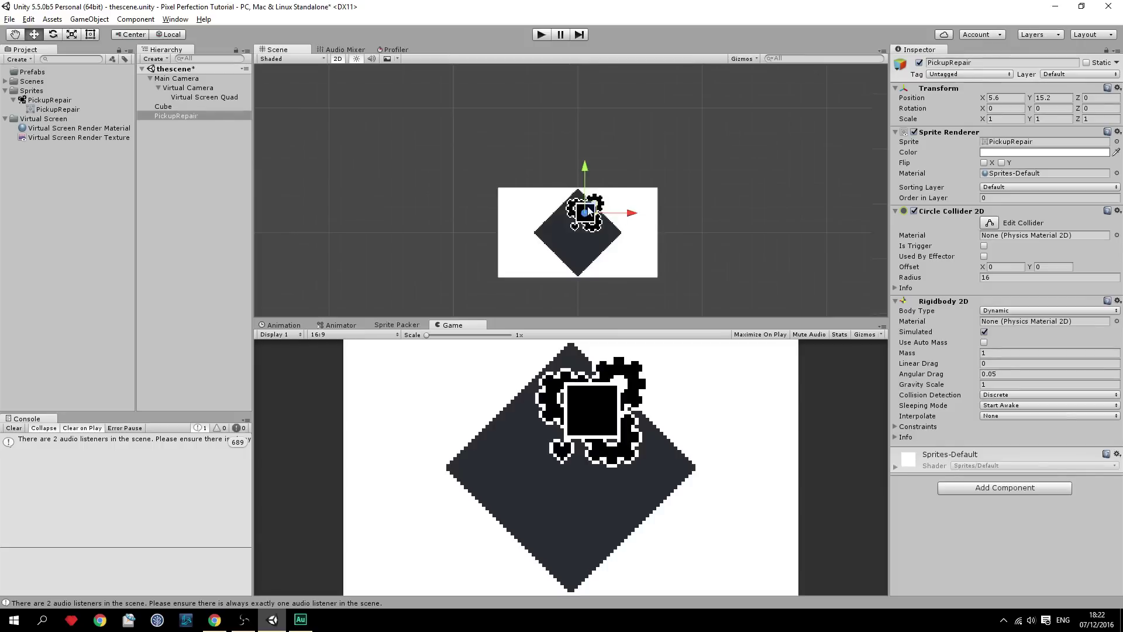
pyautogui.click(735, 228)
# - Reframe the Scene view around the Virtual Screen Quad and reselect it from the Hierarchy
pyautogui.scroll(2, 734, 228)
pyautogui.moveTo(587, 218); pyautogui.dragTo(767, 234, button='middle')
pyautogui.scroll(1, 550, 246)
pyautogui.click(708, 244)
pyautogui.scroll(-1, 708, 243)
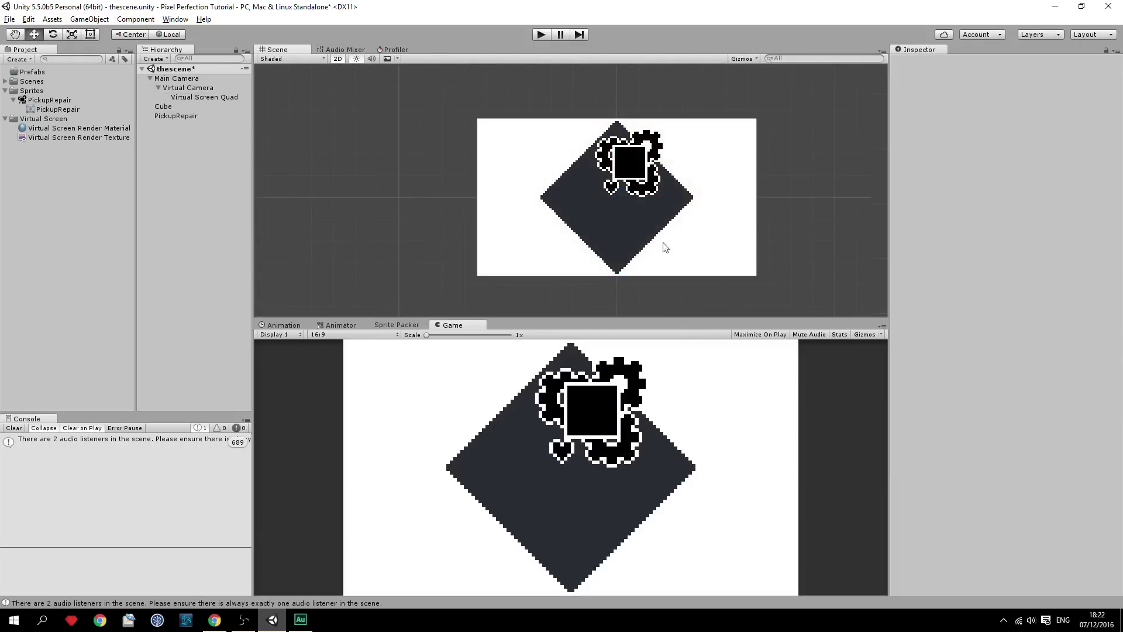
pyautogui.click(191, 99)
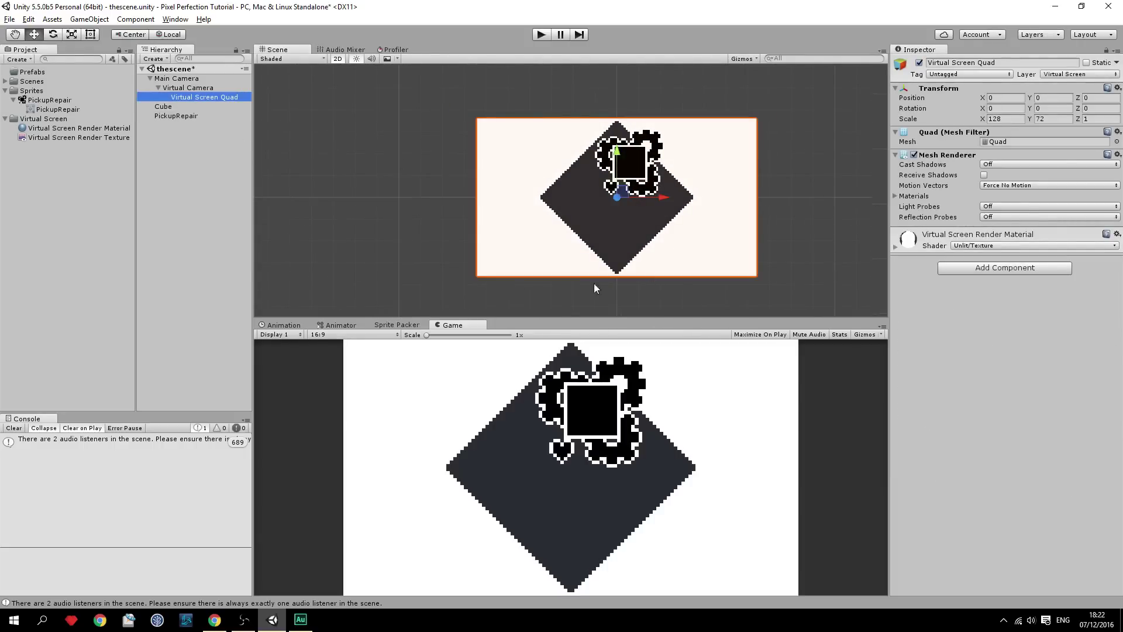
pyautogui.click(606, 235)
pyautogui.click(606, 236)
pyautogui.click(449, 179)
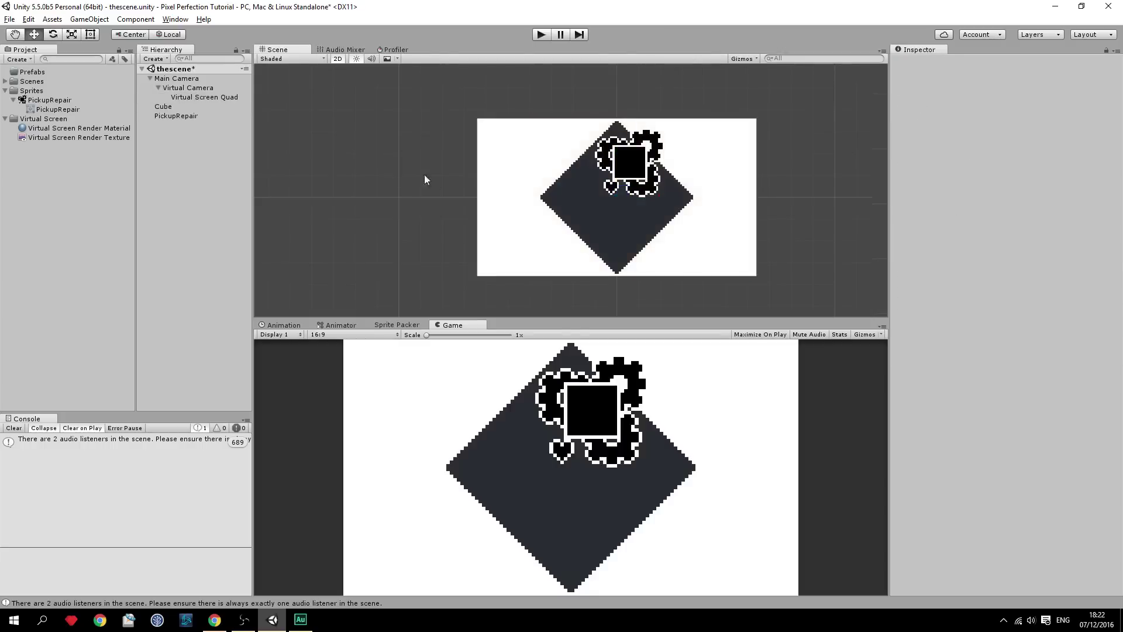
pyautogui.scroll(-2, 433, 182)
pyautogui.click(191, 97)
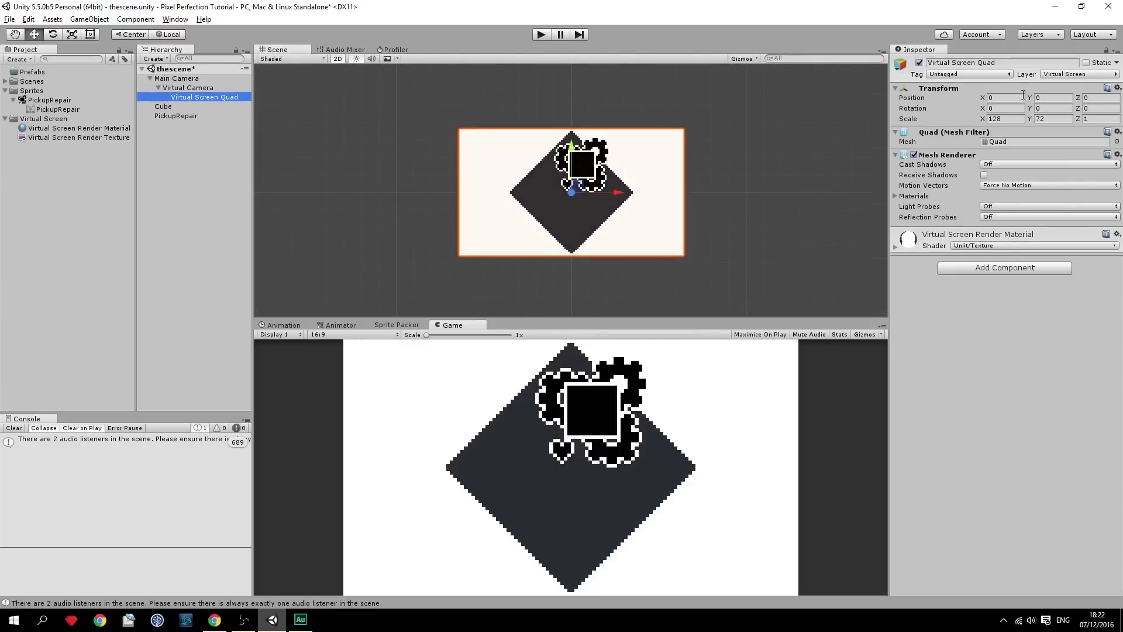
# - Lock the Virtual Screen layer against picking in the Layers dropdown
pyautogui.click(1051, 34)
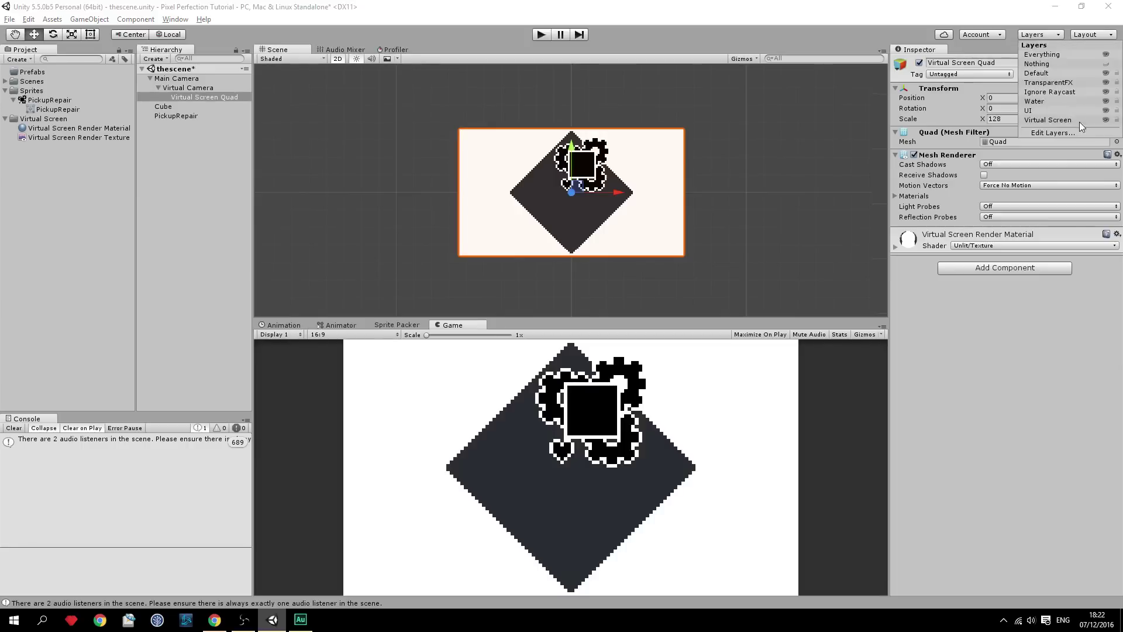
pyautogui.click(1117, 121)
pyautogui.click(756, 227)
pyautogui.click(718, 257)
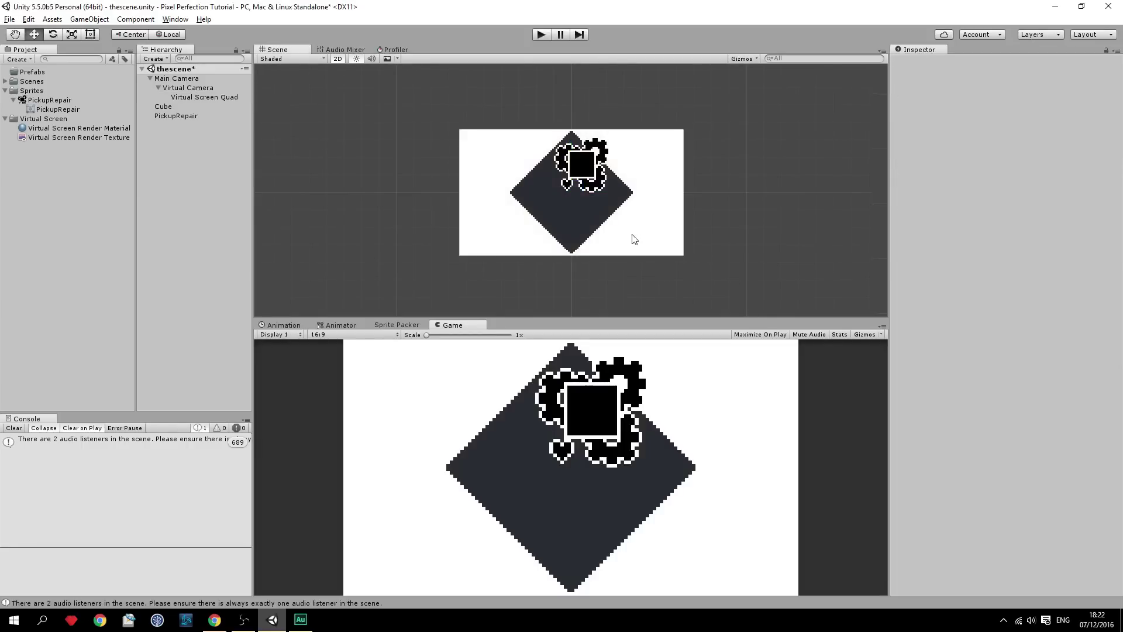
# - Confirm PickupRepair and the cube can now be picked through the locked quad
pyautogui.click(562, 222)
pyautogui.click(486, 202)
pyautogui.click(594, 184)
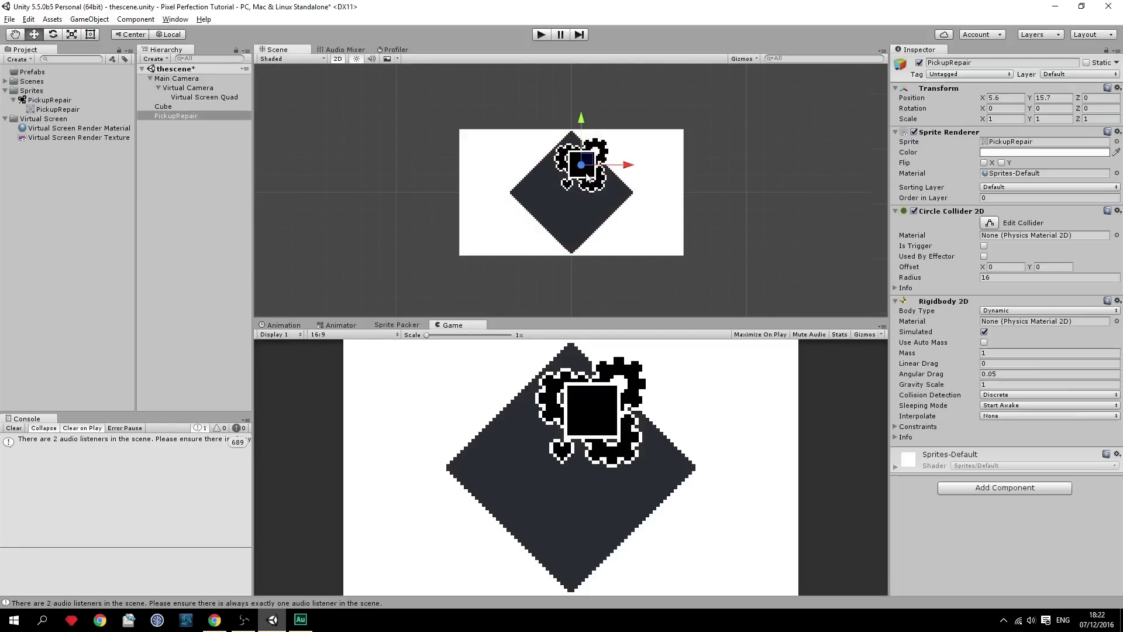
pyautogui.click(594, 222)
pyautogui.click(551, 209)
pyautogui.click(549, 200)
# - Select the Cube and save the scene
pyautogui.click(548, 215)
pyautogui.click(181, 97)
pyautogui.click(178, 108)
pyautogui.hotkey('ctrl', 's')
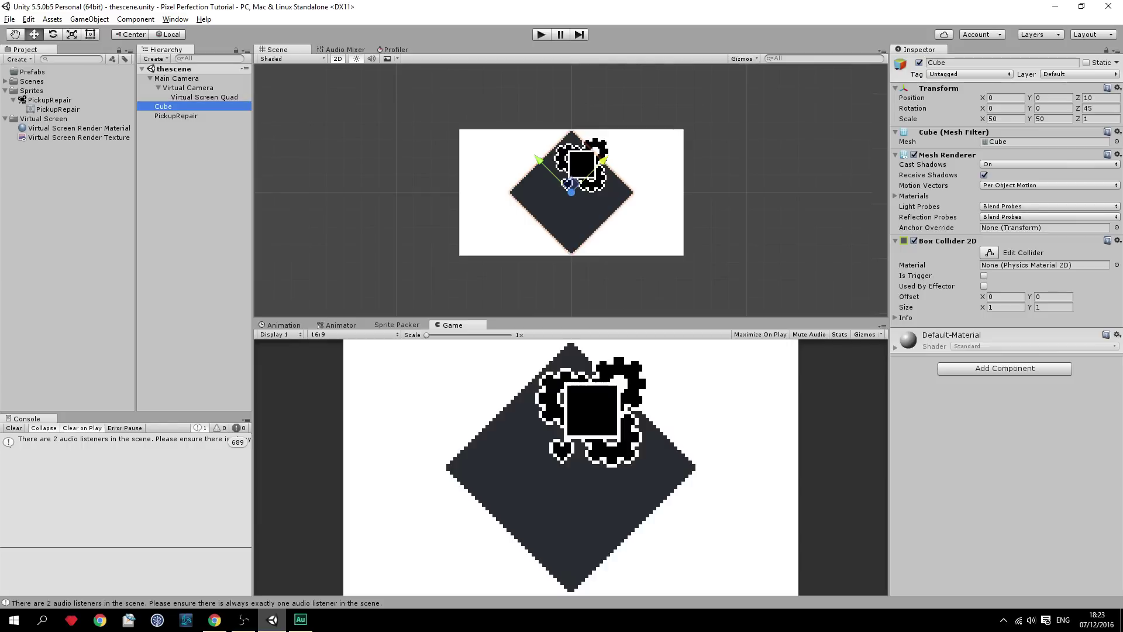
pyautogui.hotkey('alt', 'Tab')
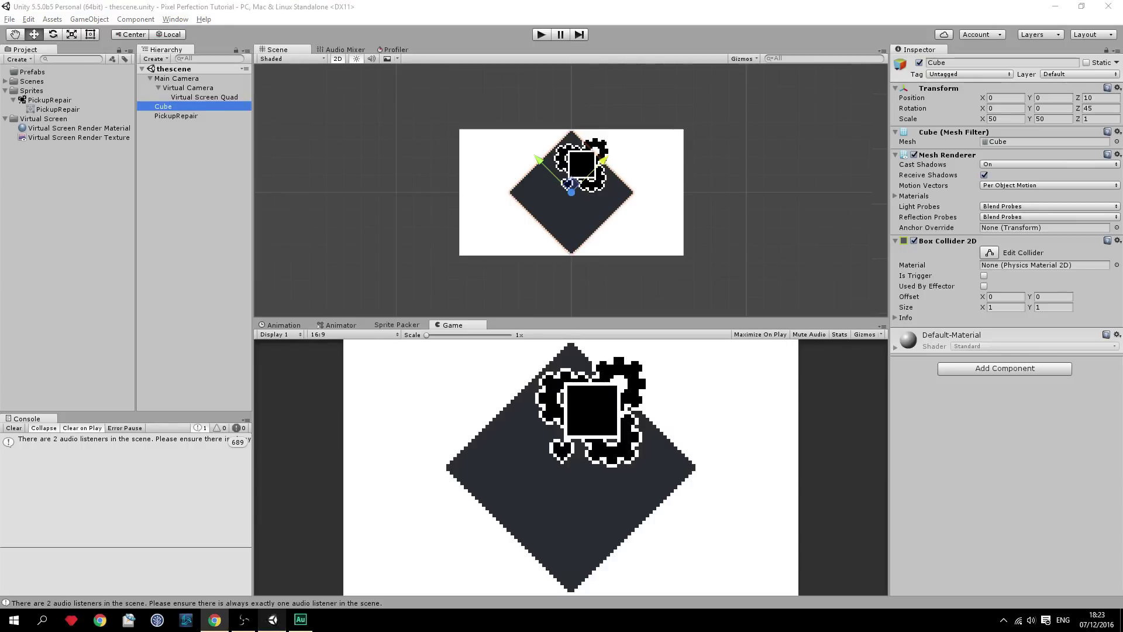
pyautogui.click(445, 251)
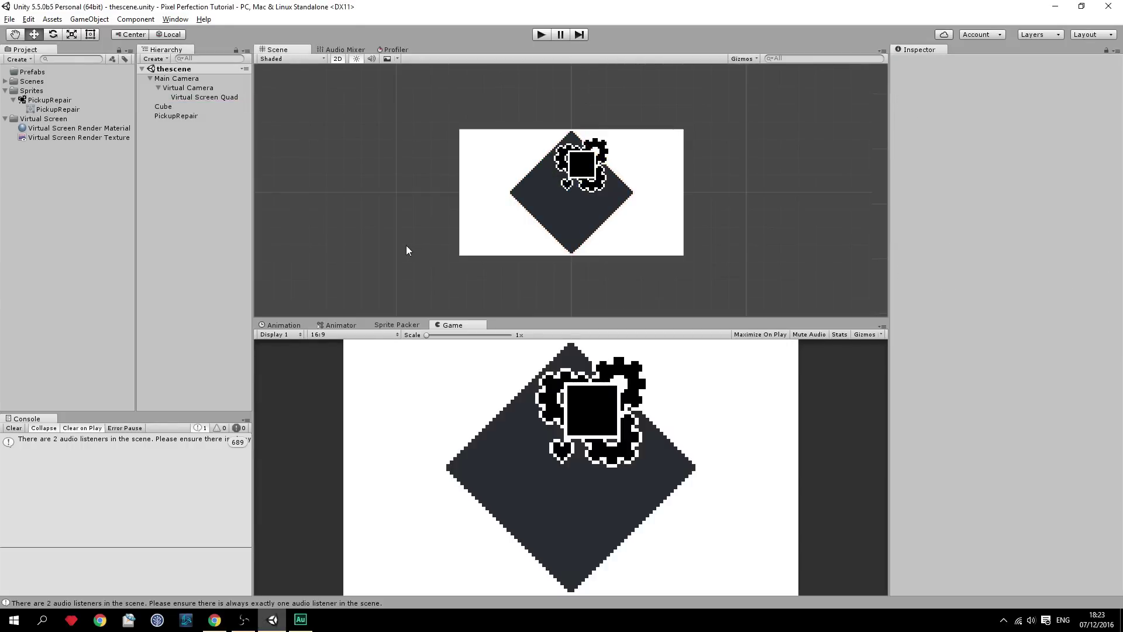